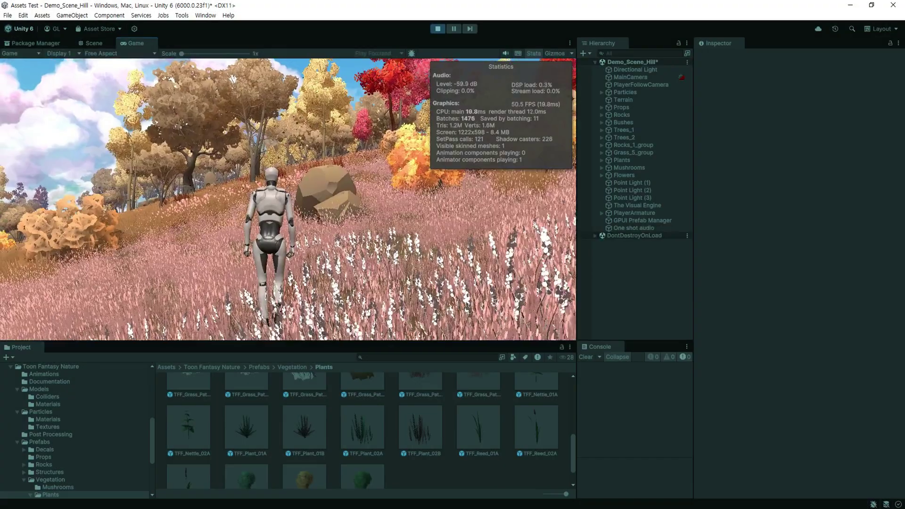
- Walk the player forward and sideways through the grass, then lower Motion Control to about 0.34
key(w)
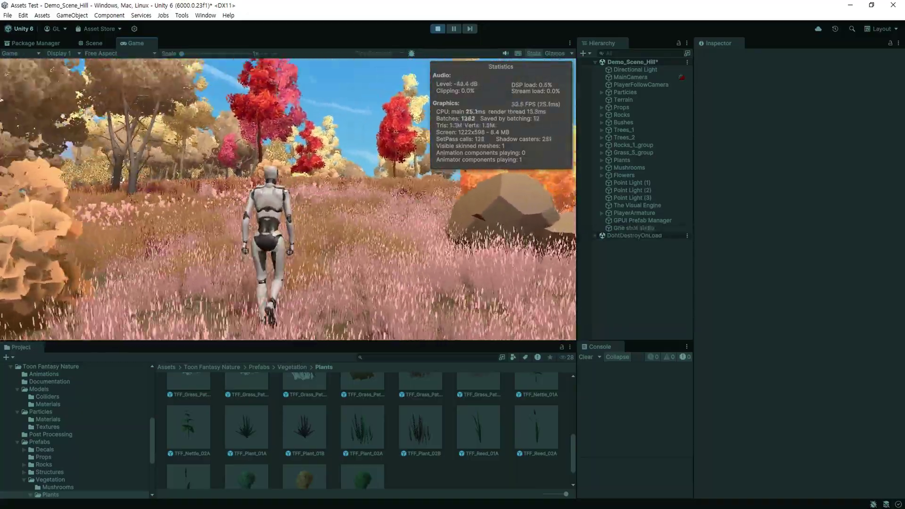
key(d)
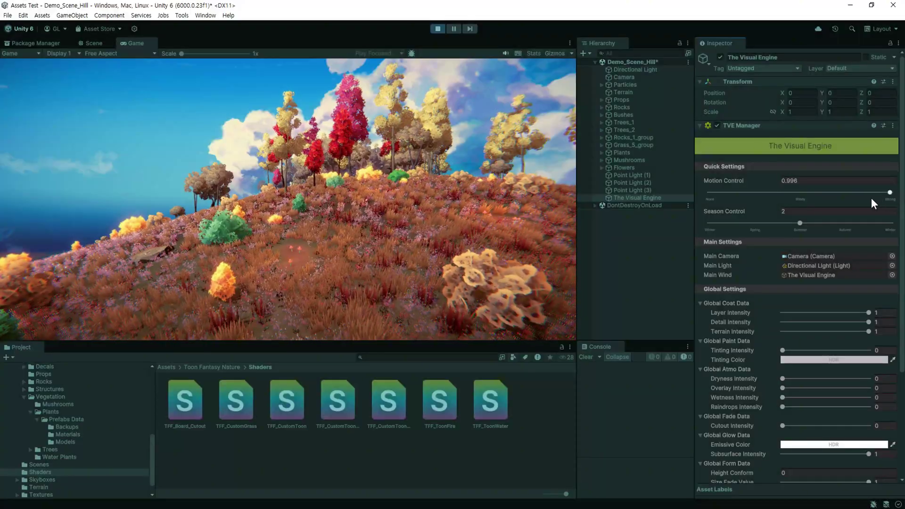
mouse_move(871, 199)
mouse_down()
mouse_move(752, 198)
mouse_move(891, 199)
mouse_up()
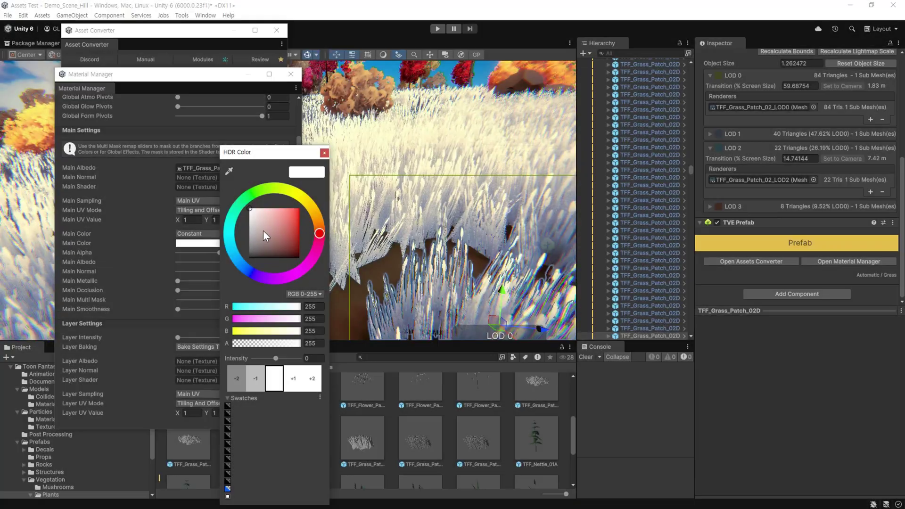
- Tint the grass from white through red to pink in the HDR Color picker
drag(263, 230, 274, 219)
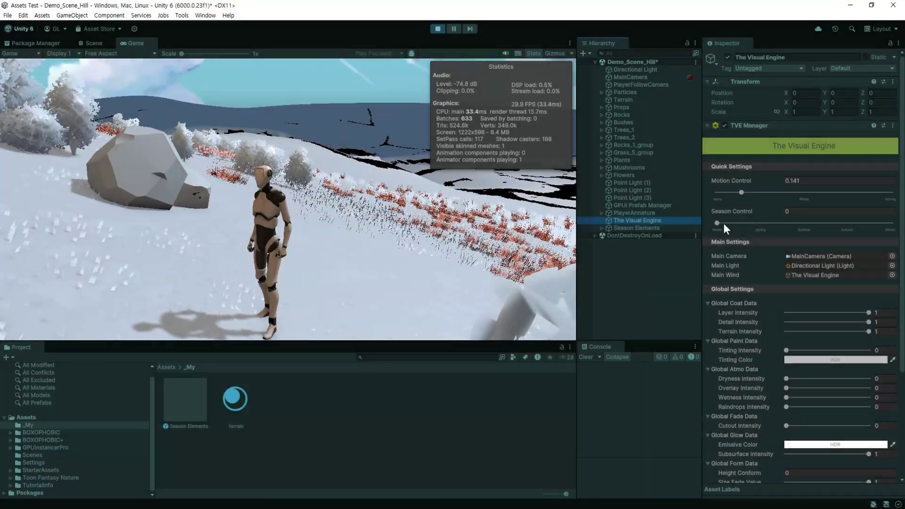
- Shift the Season Control slider from winter toward autumn
mouse_move(731, 225)
mouse_down()
mouse_move(893, 238)
mouse_move(733, 238)
mouse_up()
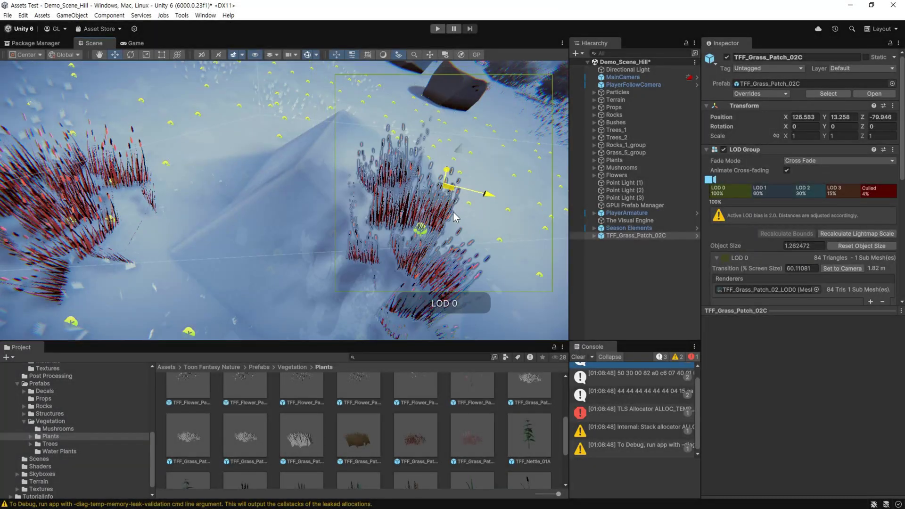
- Nudge the grass patch slightly left and set Motion Push Speed to 50, then 3.3
mouse_move(453, 214)
mouse_down()
mouse_move(231, 149)
mouse_move(469, 204)
mouse_up()
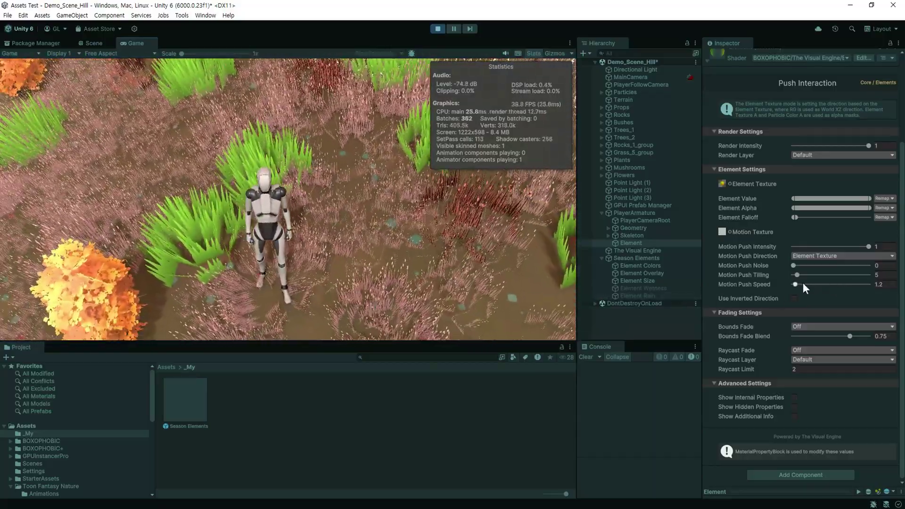
drag(845, 284, 885, 287)
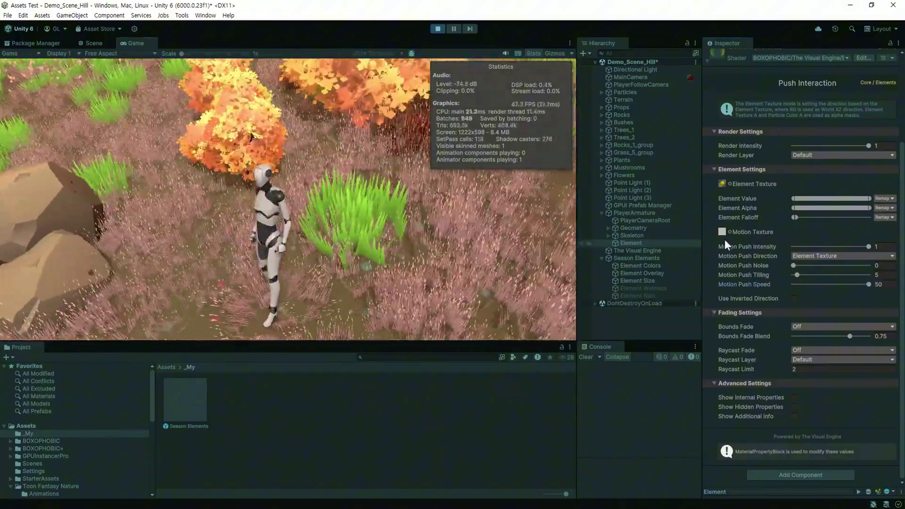
mouse_move(857, 286)
mouse_down()
mouse_move(798, 285)
mouse_move(823, 275)
mouse_up()
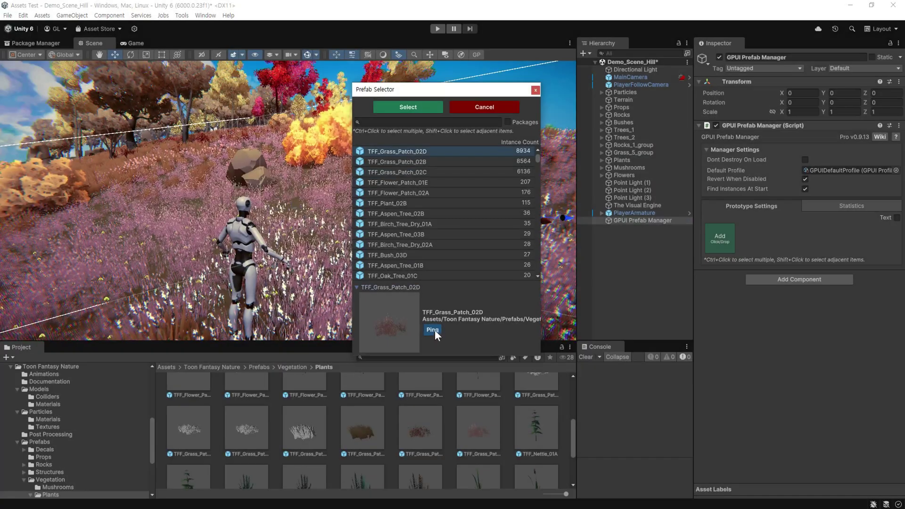
- Add TFF_Grass_Patch_02B, 02C and the flower patch prefabs as GPUI prototypes, then enter Play mode
click(726, 239)
drag(430, 160, 750, 241)
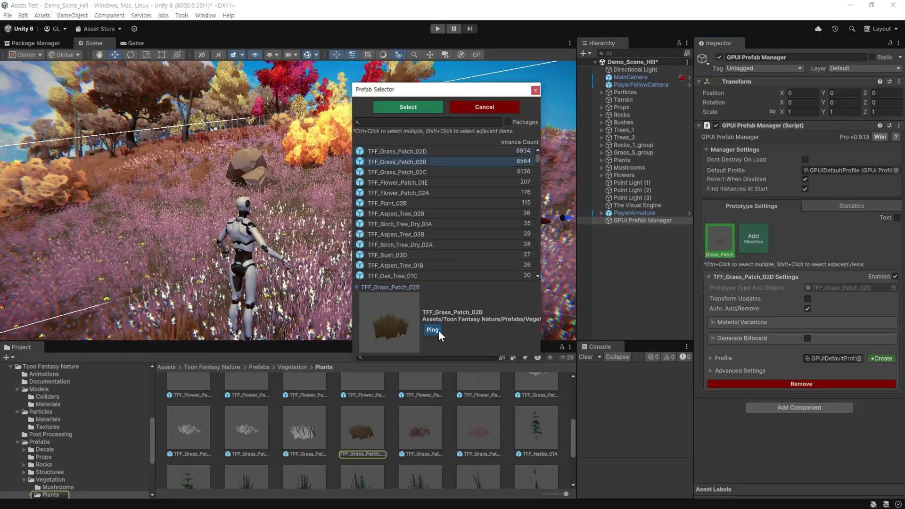
drag(414, 172, 709, 232)
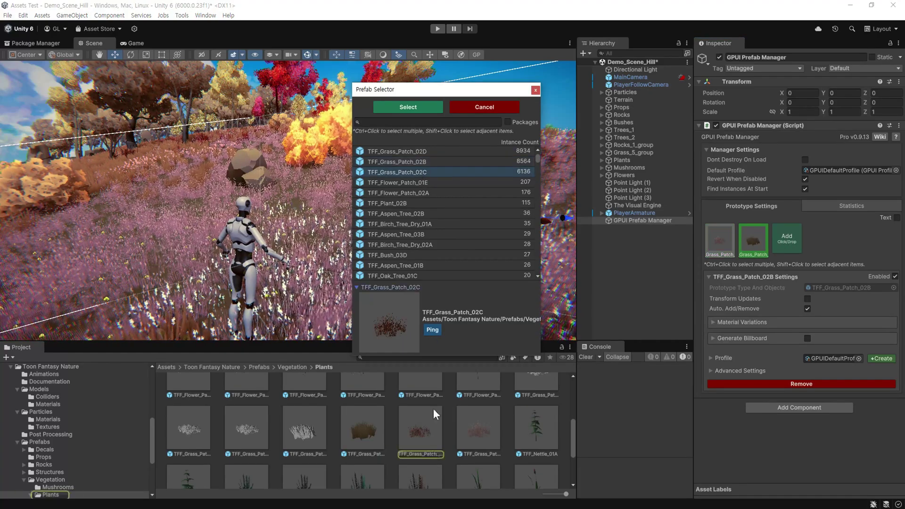
drag(398, 182, 849, 243)
click(433, 330)
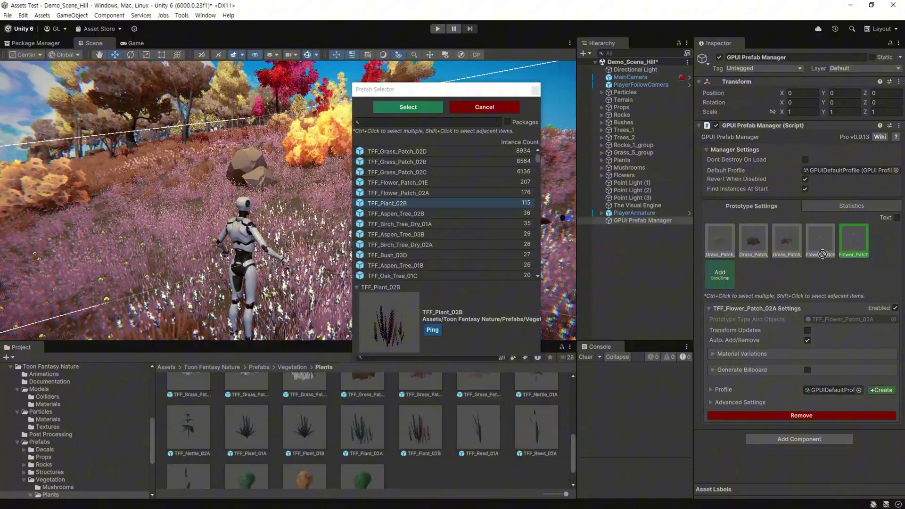
key(ctrl+p)
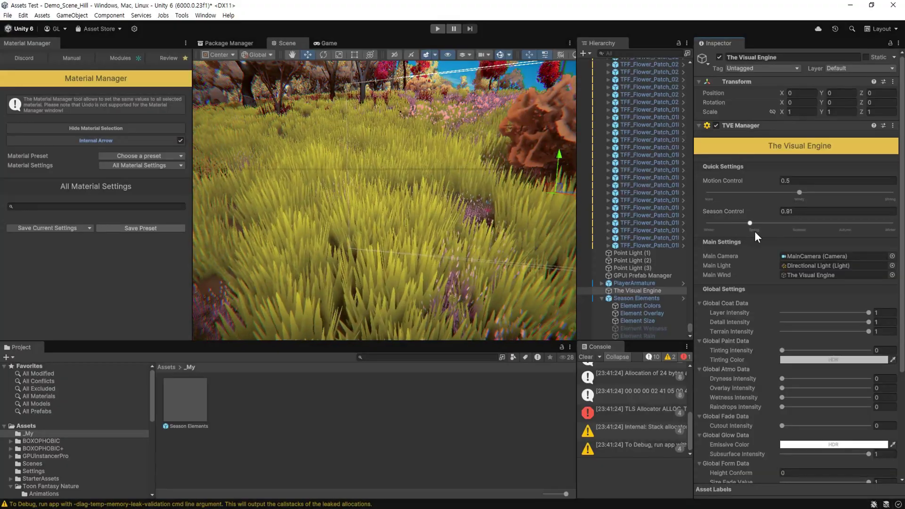
- Sweep Season Control toward green, through winter and back to autumn, and clear the console
drag(763, 233, 856, 233)
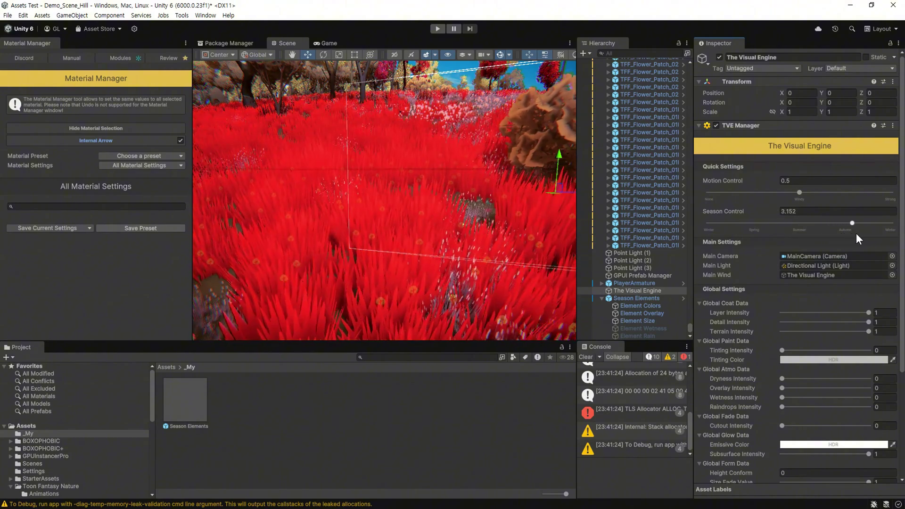
drag(856, 233, 803, 231)
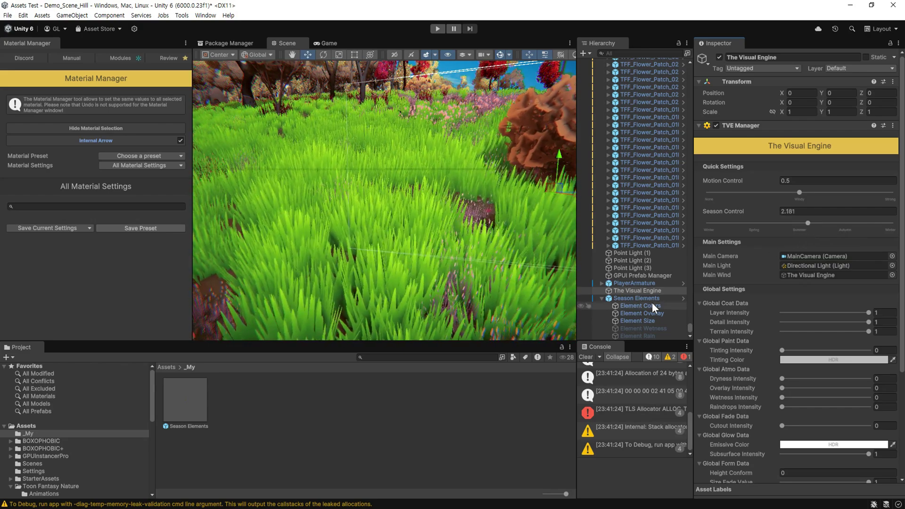
click(586, 356)
- Adjust the Autumn Value tint of the Element Colors season element
click(647, 307)
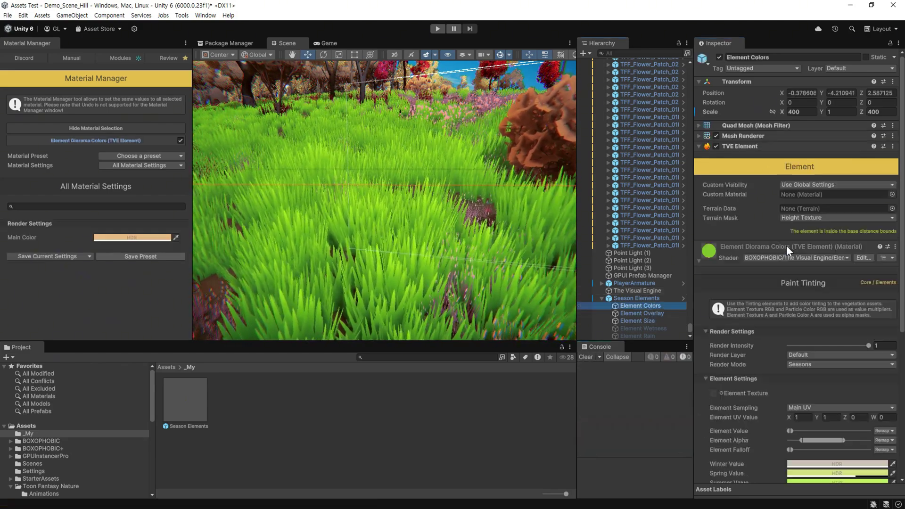
scroll(812, 257, down, 5)
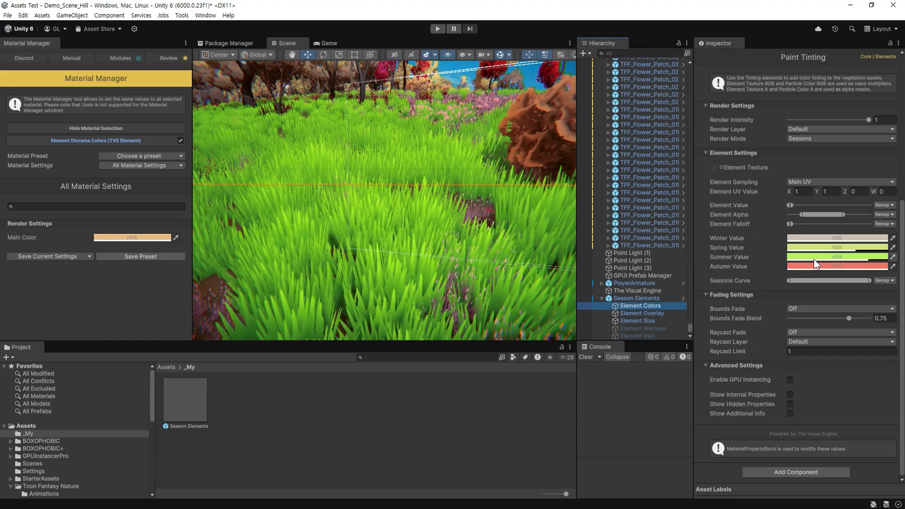
click(815, 265)
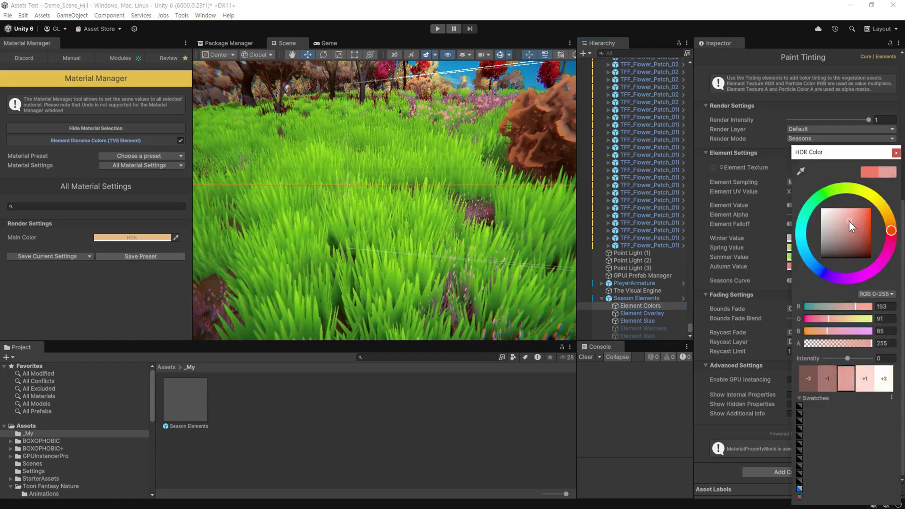
click(655, 286)
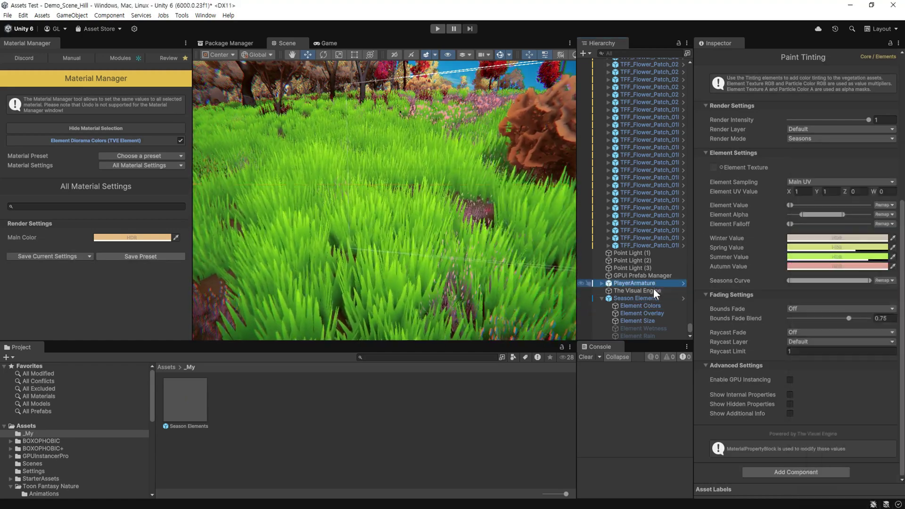
click(653, 289)
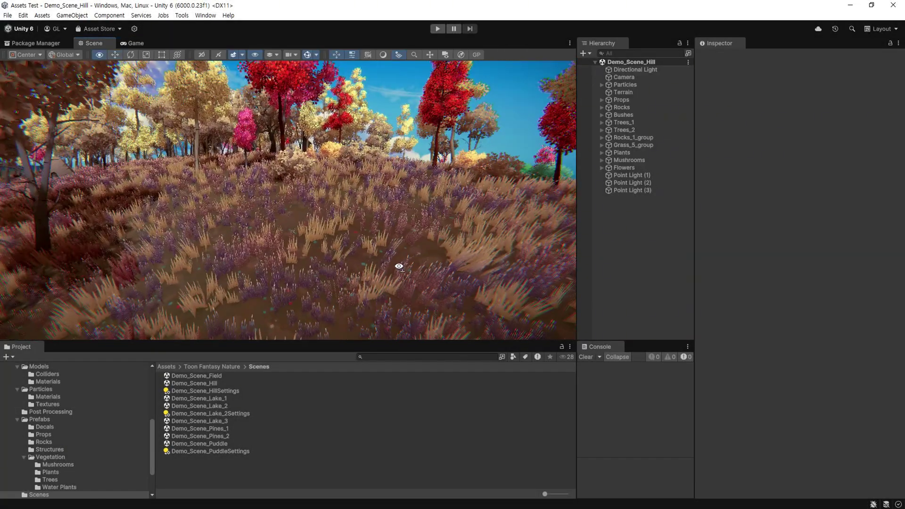
- Fly the scene camera into the grass and bring up Window > BOXOPHOBIC > The Visual Engine
mouse_move(399, 266)
right_down()
mouse_move(403, 245)
mouse_move(352, 230)
mouse_move(342, 240)
mouse_move(393, 180)
right_up()
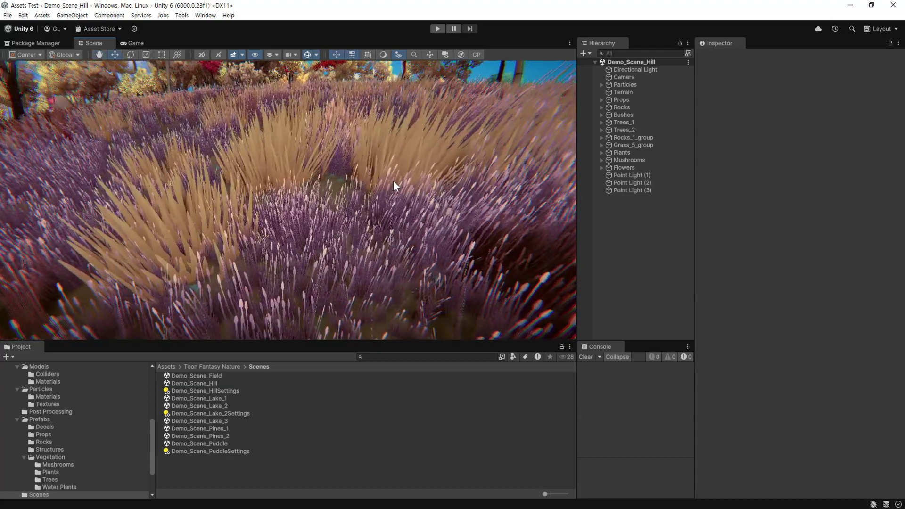
click(200, 17)
mouse_move(250, 149)
mouse_move(348, 149)
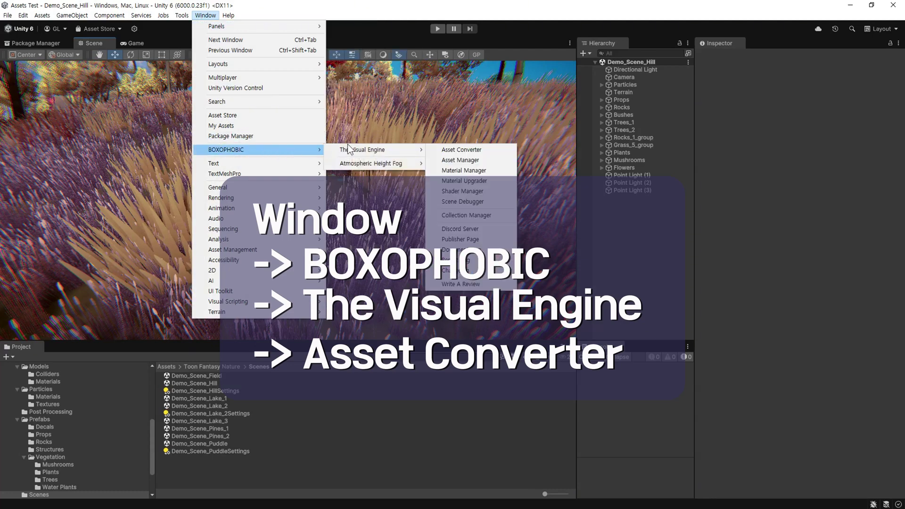
- Open the Asset Converter, create The Visual Engine scene manager and assign Camera as Main Camera
click(498, 151)
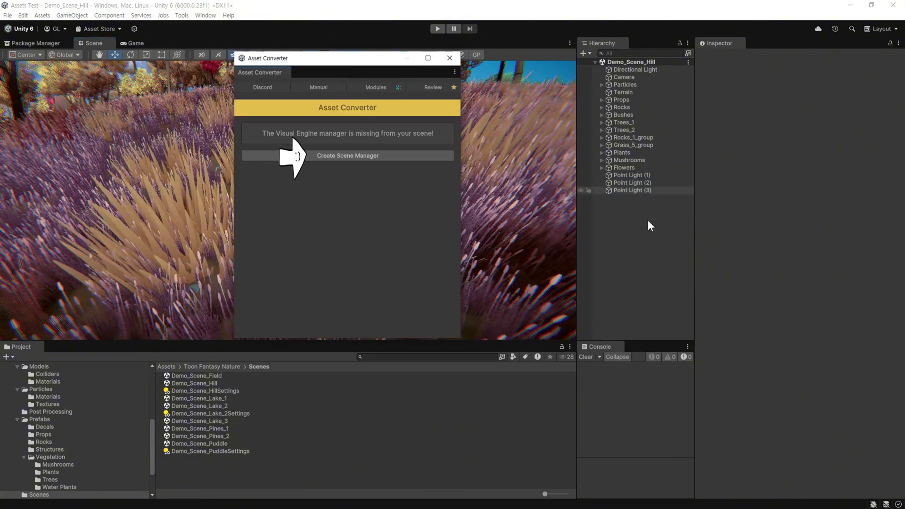
click(400, 158)
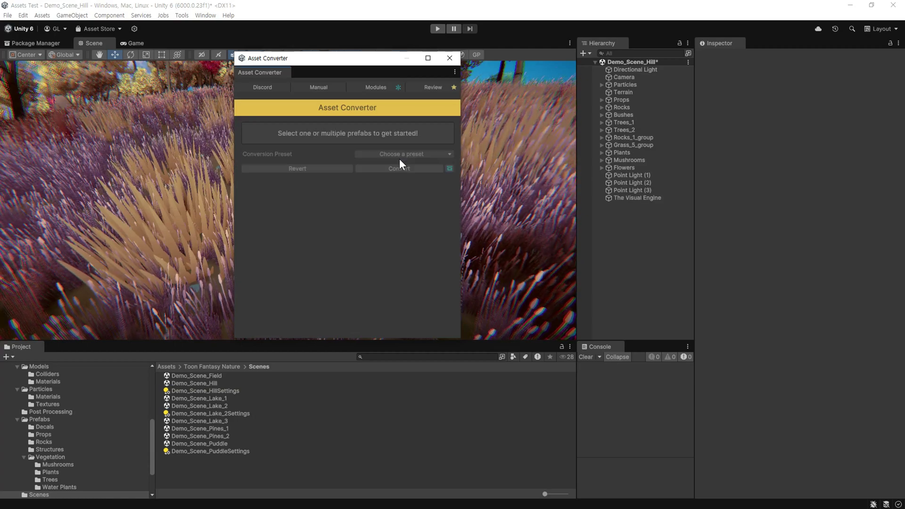
click(641, 198)
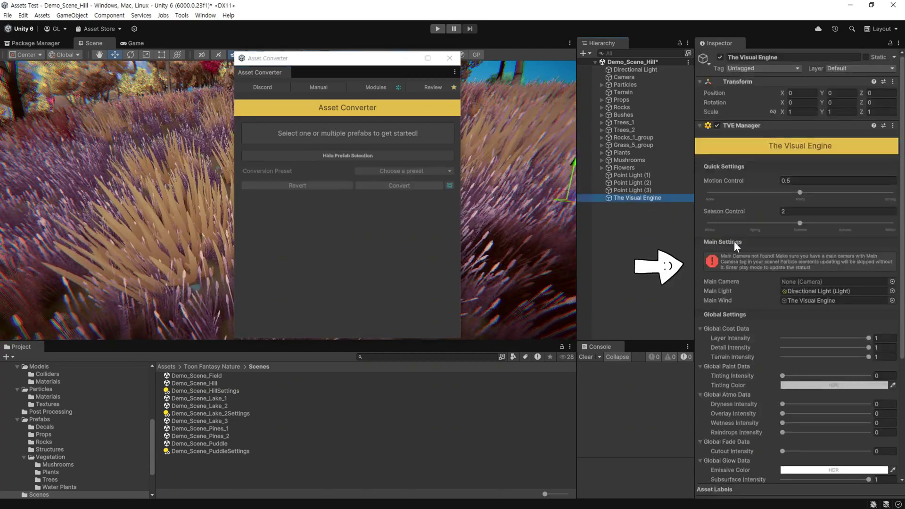
scroll(744, 273, up, 1)
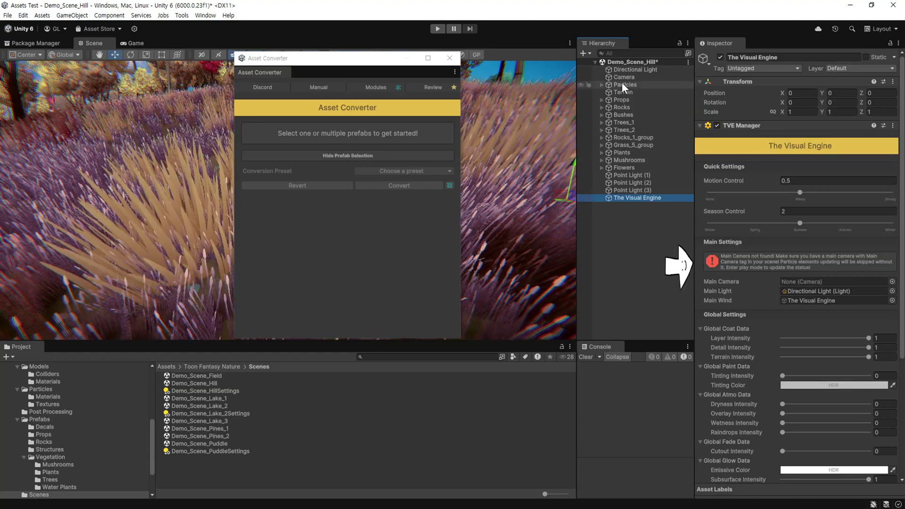
drag(623, 77, 805, 282)
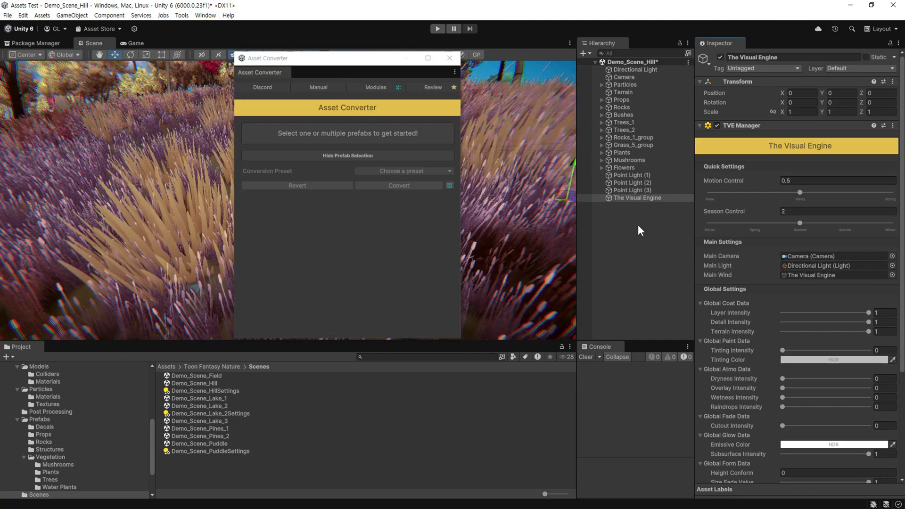
drag(361, 60, 186, 61)
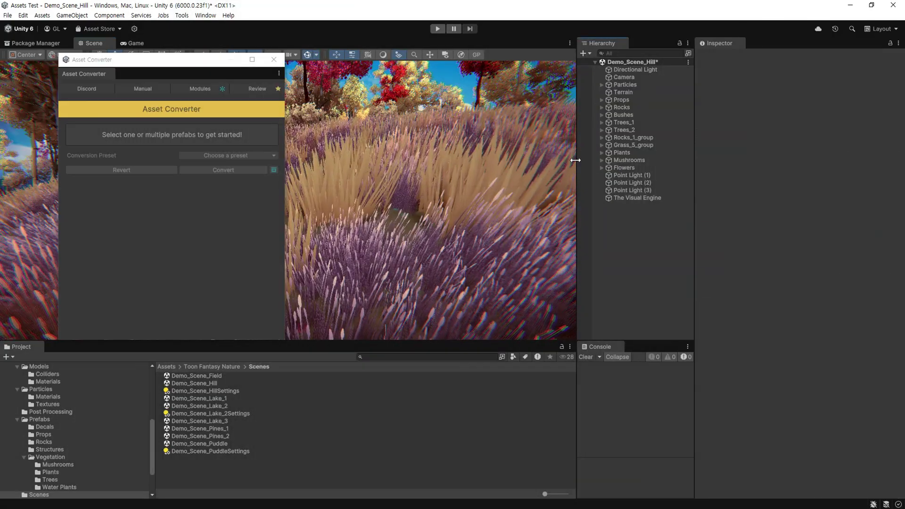
- Select the TFF_Wooden_Fence_02A prefabs under Props and frame a fence in the Scene view
click(602, 100)
click(642, 109)
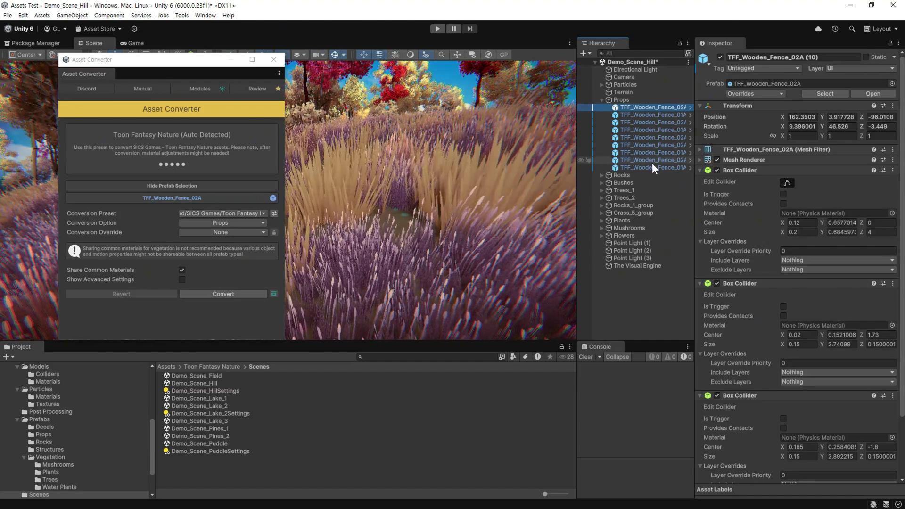
double_click(637, 107)
mouse_move(464, 230)
right_down()
mouse_move(415, 245)
mouse_move(479, 231)
right_up()
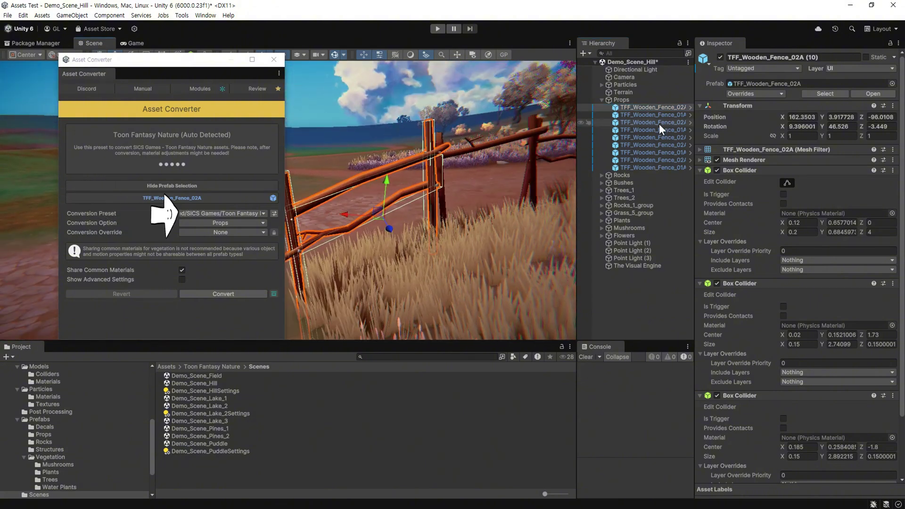
shift+click(650, 168)
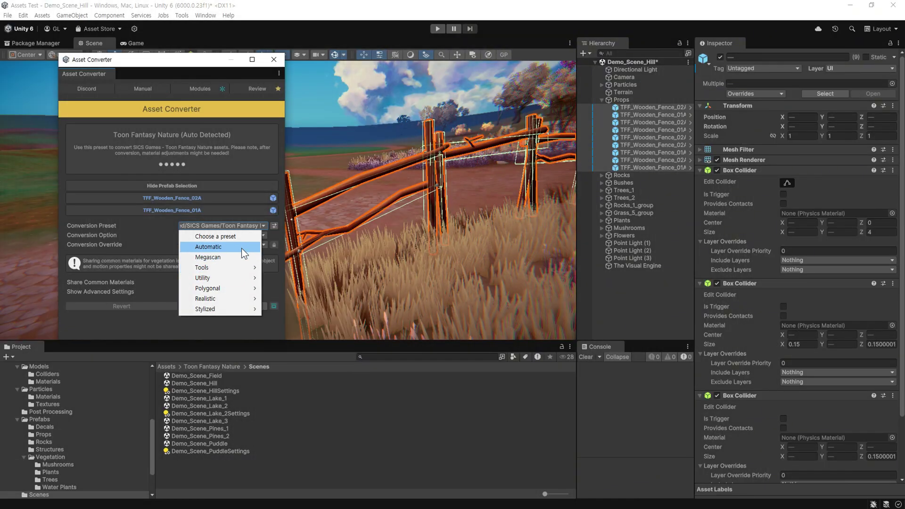
- Convert the two fence prefabs with the Automatic preset and the Props conversion option
click(241, 248)
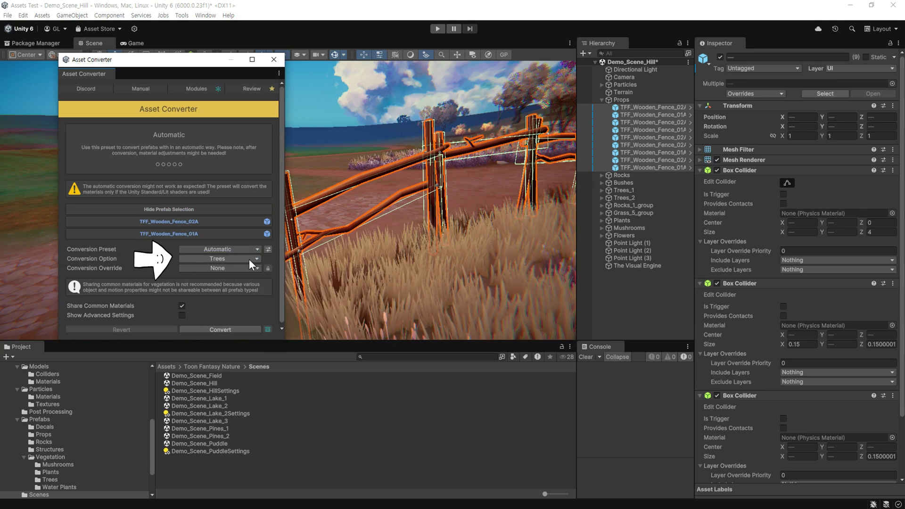
click(236, 259)
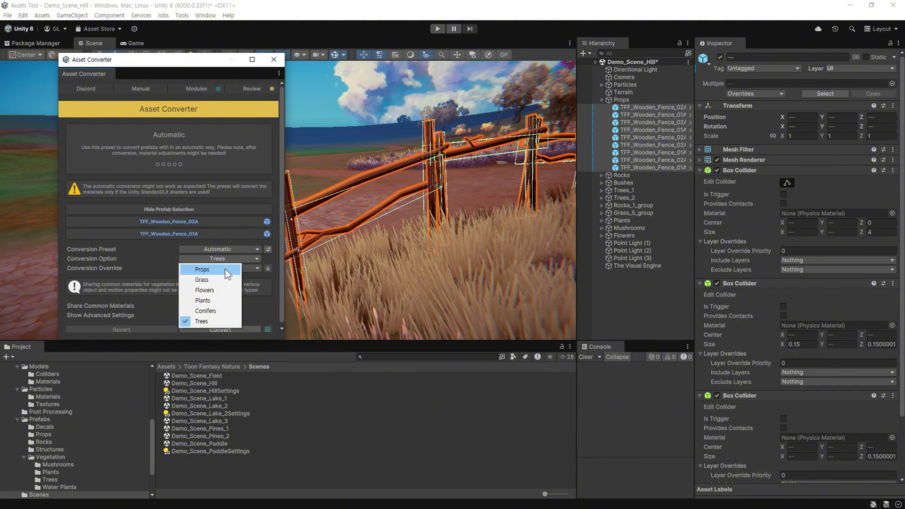
click(228, 269)
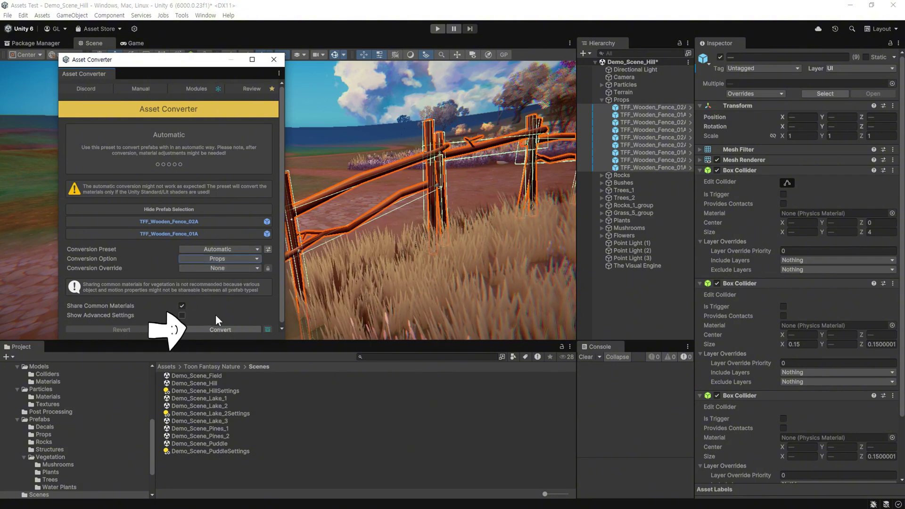
click(236, 330)
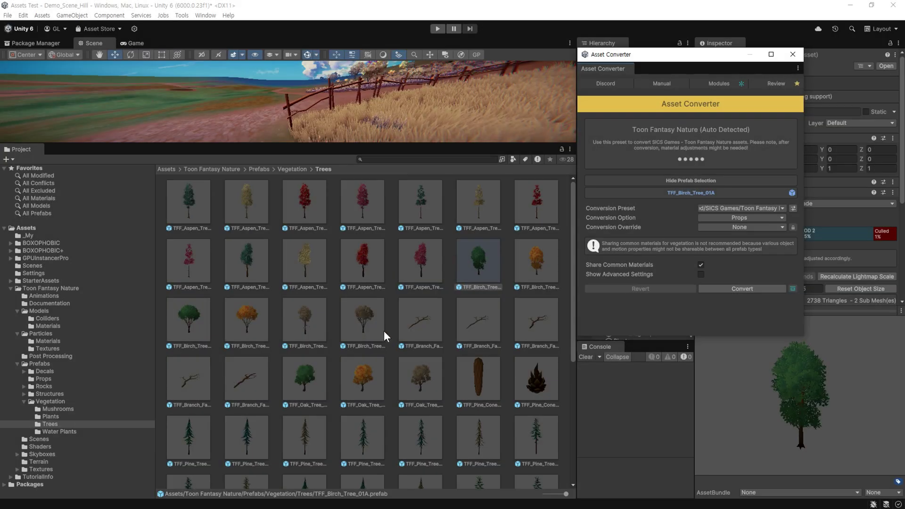
- Shift-select the Aspen through pine tree prefabs in the Project grid, excluding the branch prefabs
click(361, 319)
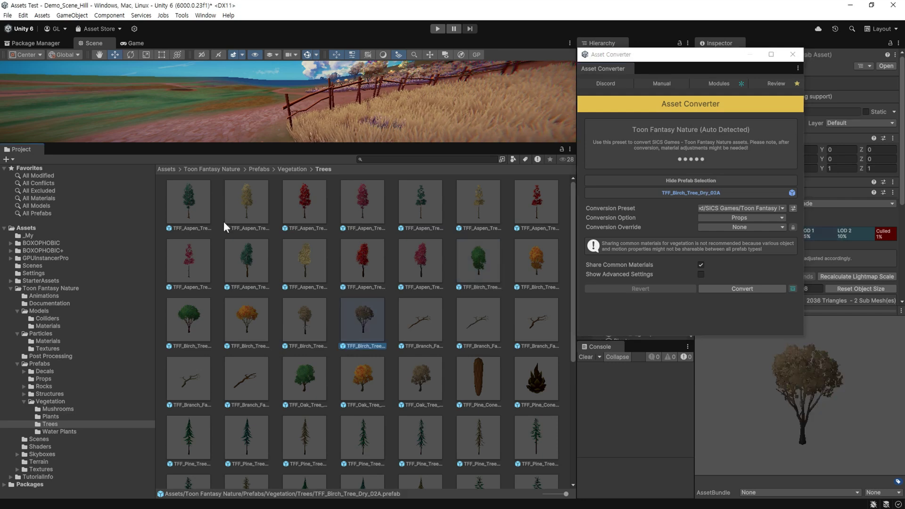
shift+click(188, 203)
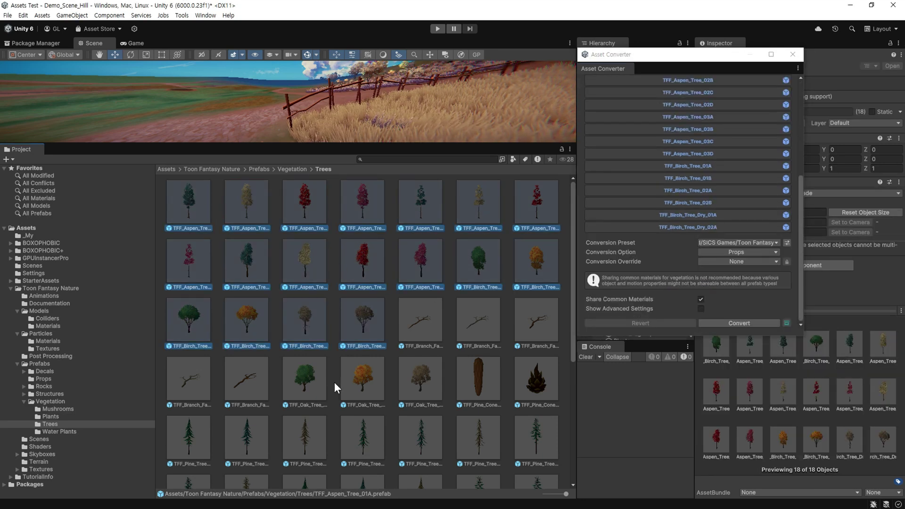
click(308, 318)
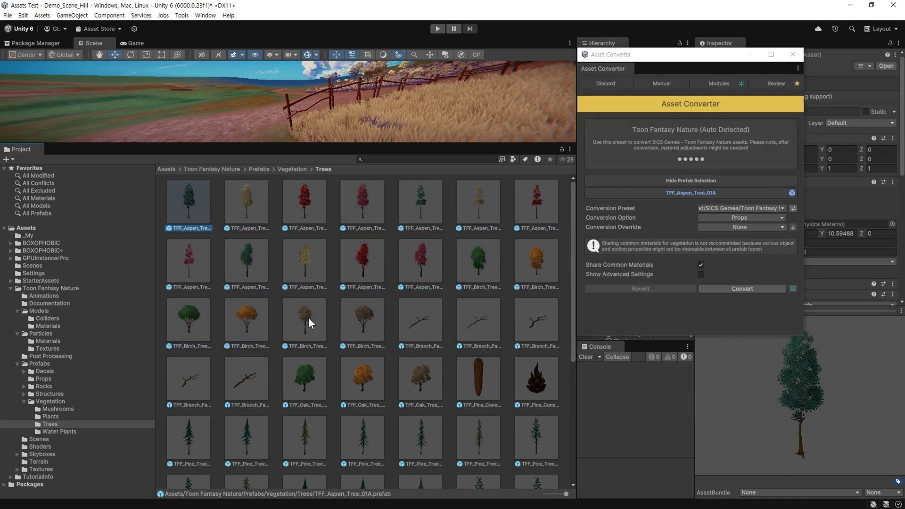
scroll(456, 384, down, 5)
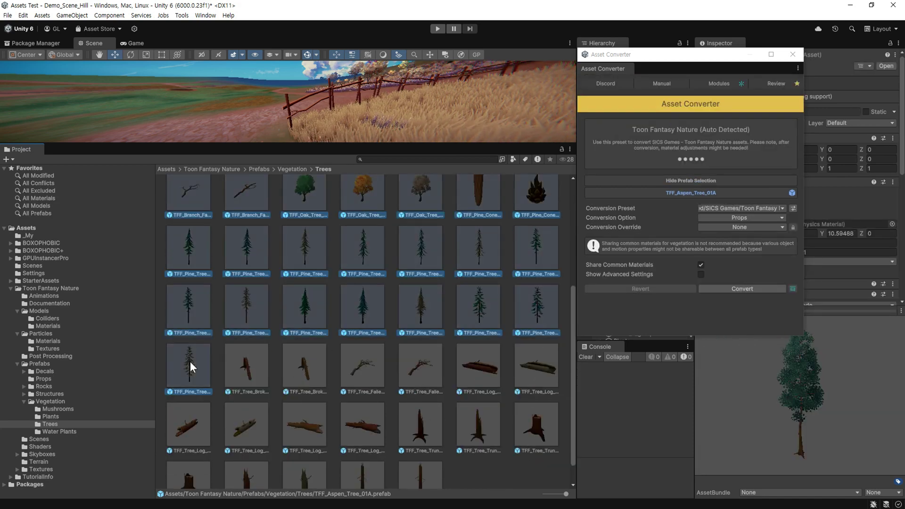
shift+click(190, 361)
scroll(372, 391, up, 3)
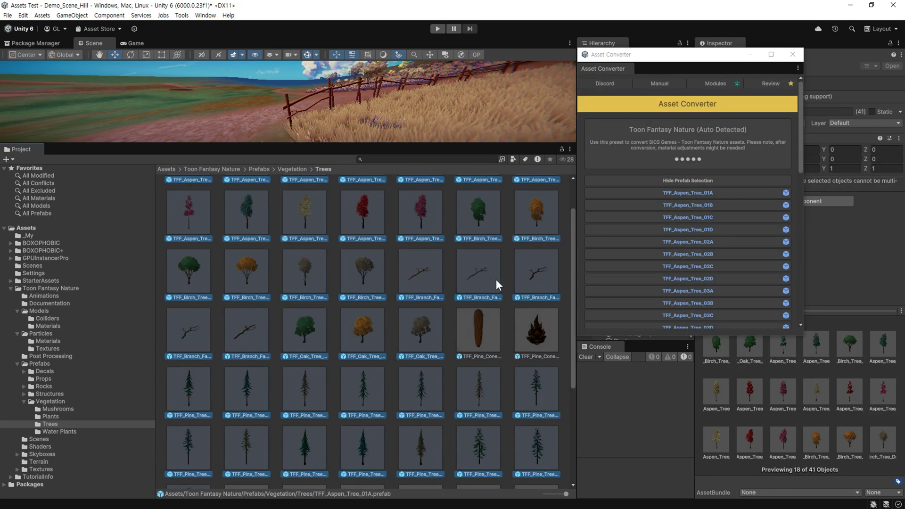
ctrl+click(191, 336)
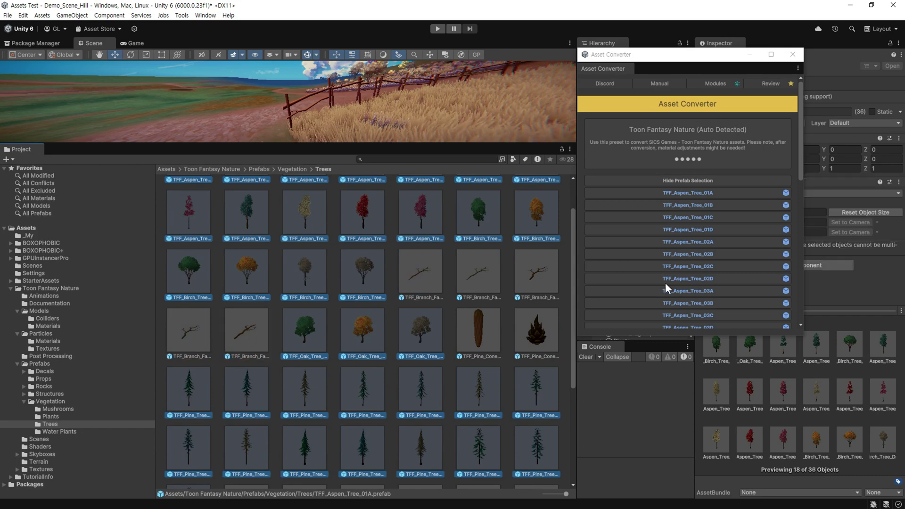
scroll(667, 264, down, 10)
- Convert the 36 selected tree prefabs with the Automatic preset and the Trees conversion option
click(740, 250)
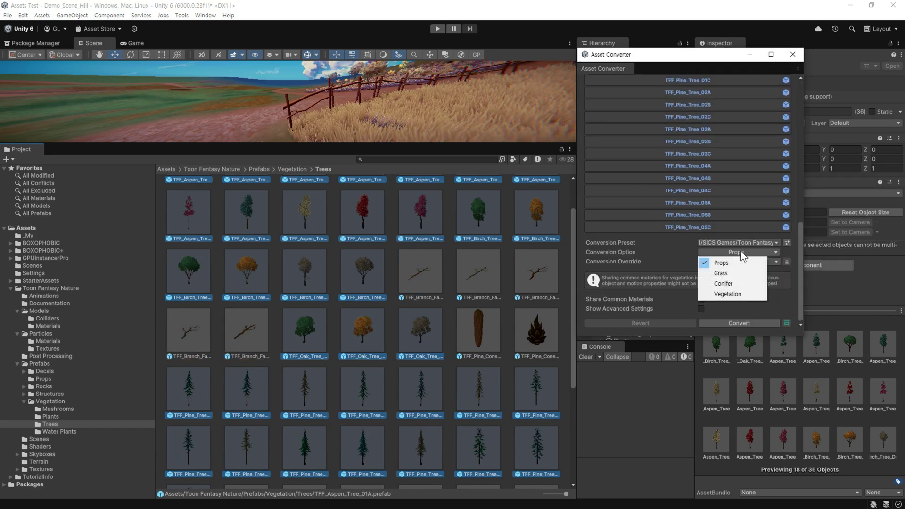
click(752, 295)
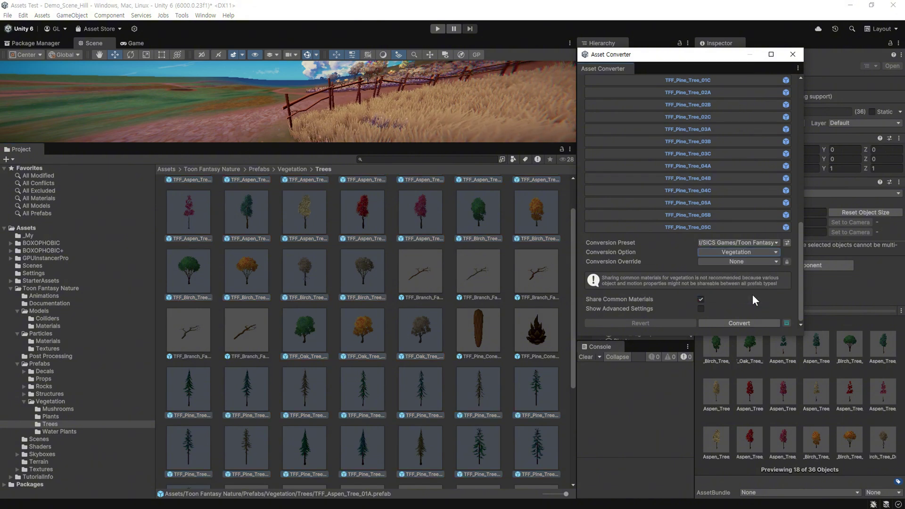
click(742, 242)
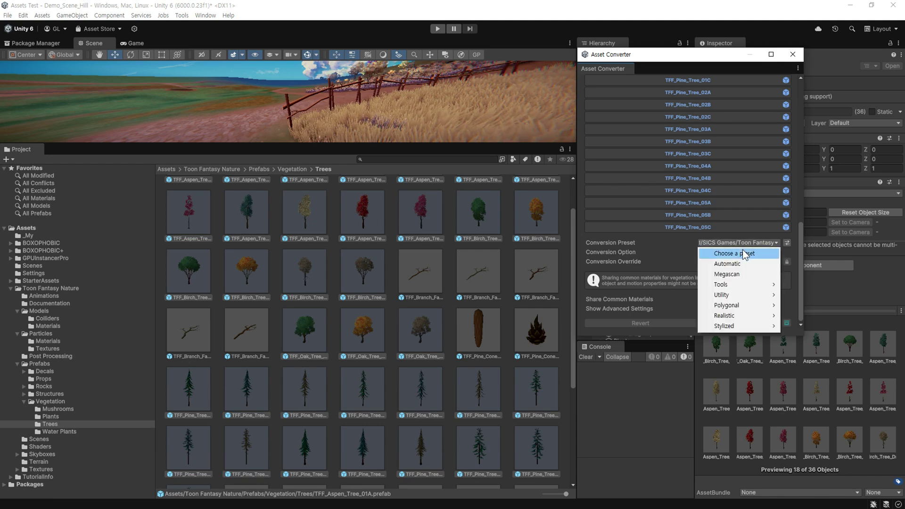
click(744, 263)
click(740, 277)
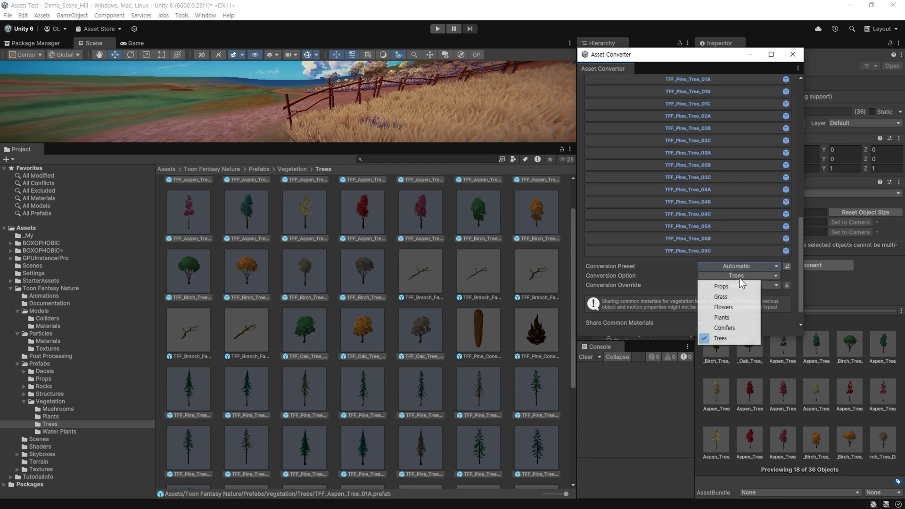
click(742, 337)
scroll(691, 294, down, 2)
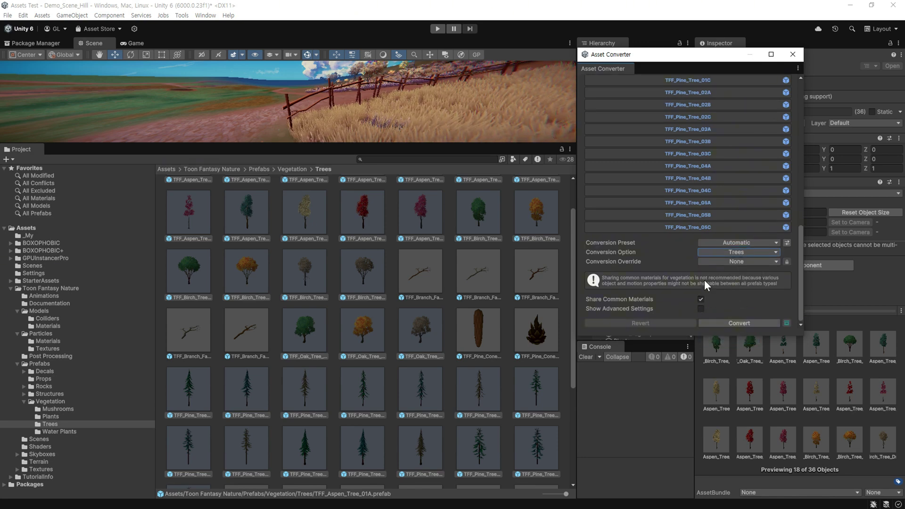
click(726, 325)
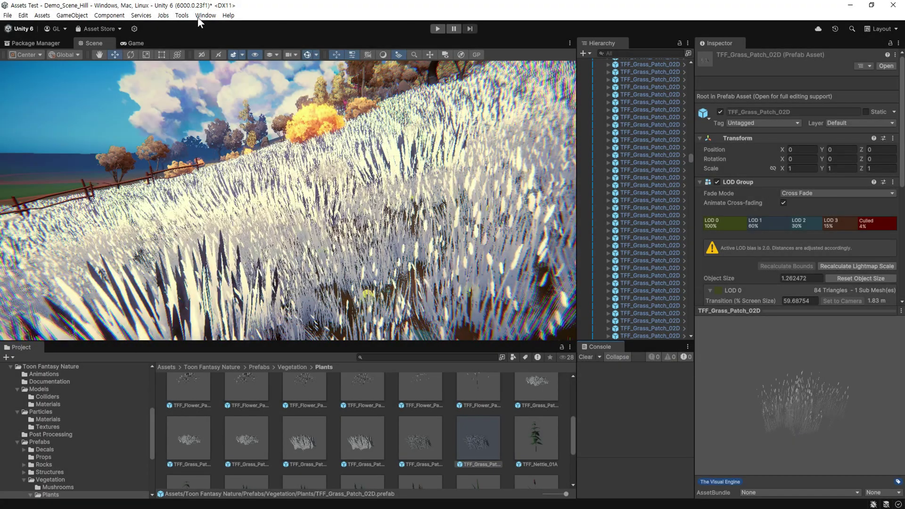
click(200, 16)
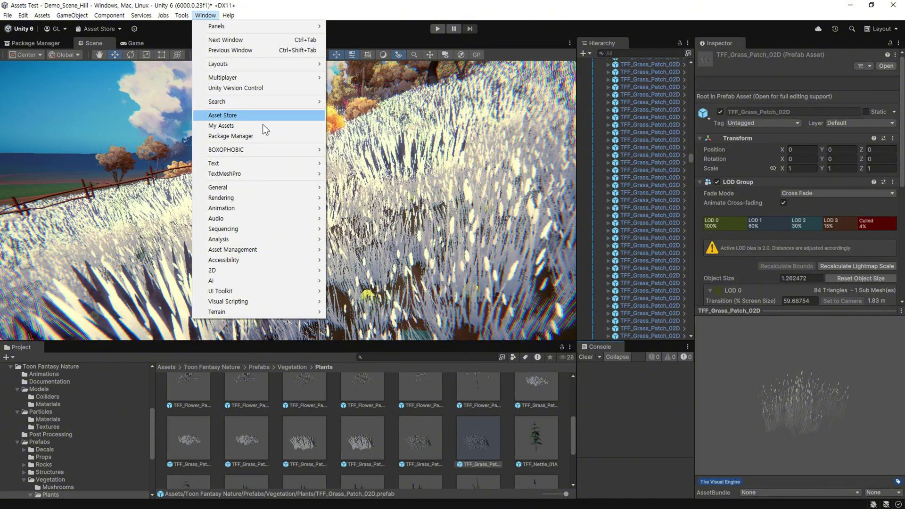
- Open the Asset Converter and revert TFF_Grass_Patch_02D's previous Trees conversion
mouse_move(265, 149)
mouse_move(404, 150)
click(465, 151)
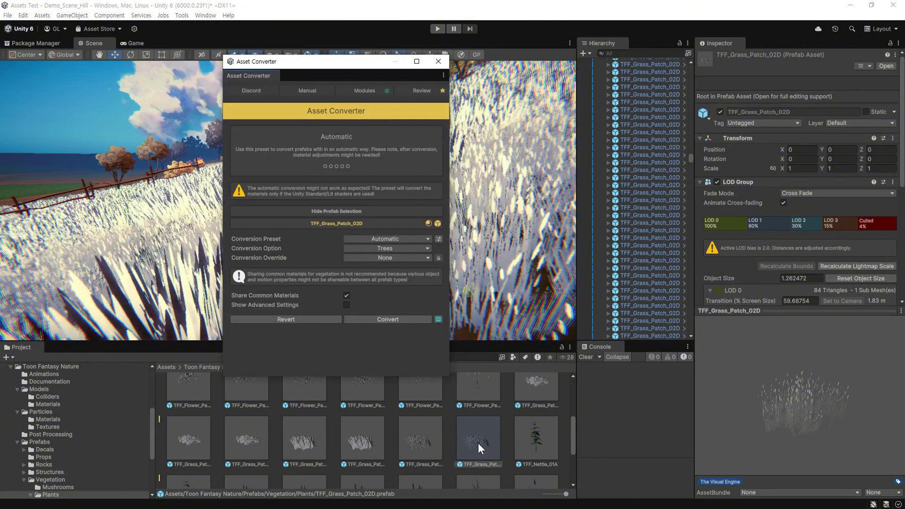
click(298, 319)
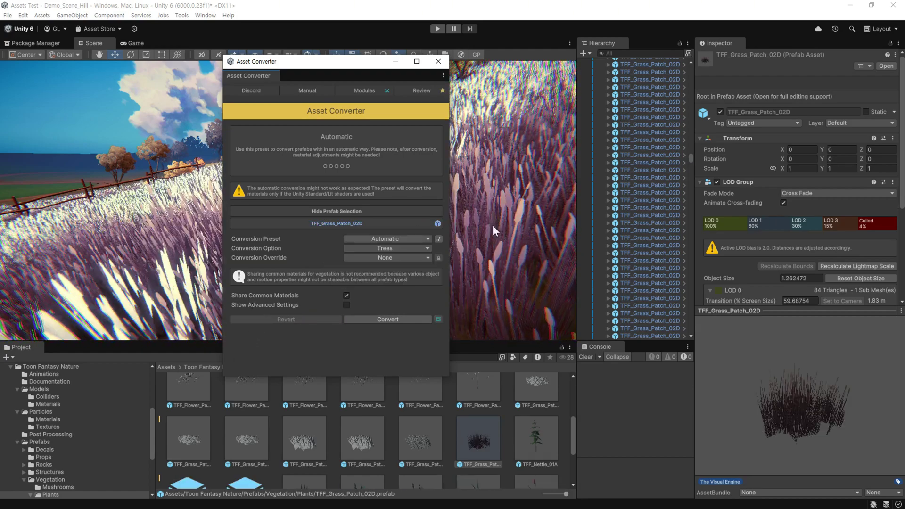
drag(351, 63, 194, 39)
- Reconvert TFF_Grass_Patch_02D as Grass and inspect a grass patch's new TVE Prefab component
click(223, 217)
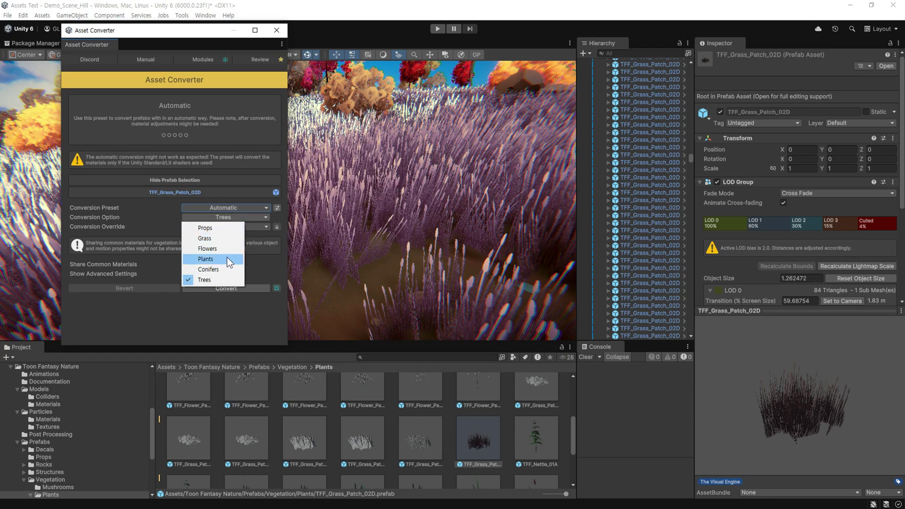
click(205, 238)
click(222, 288)
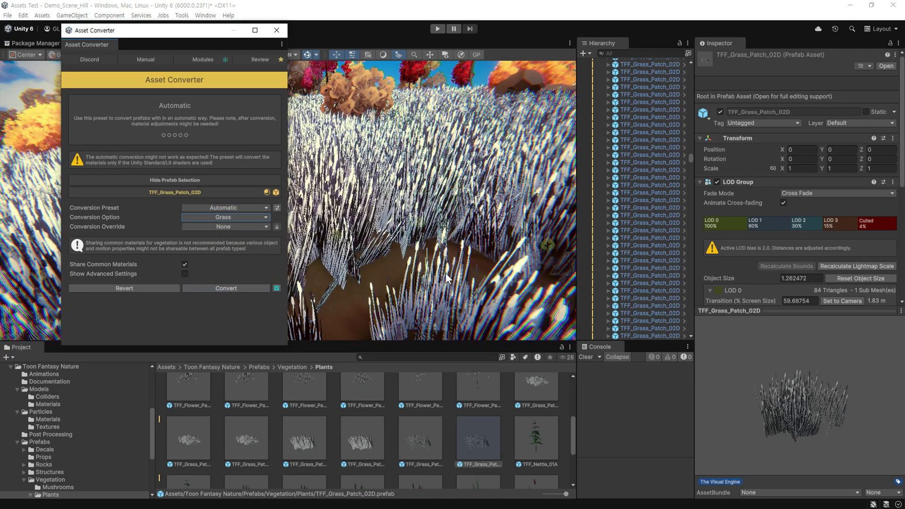
click(437, 285)
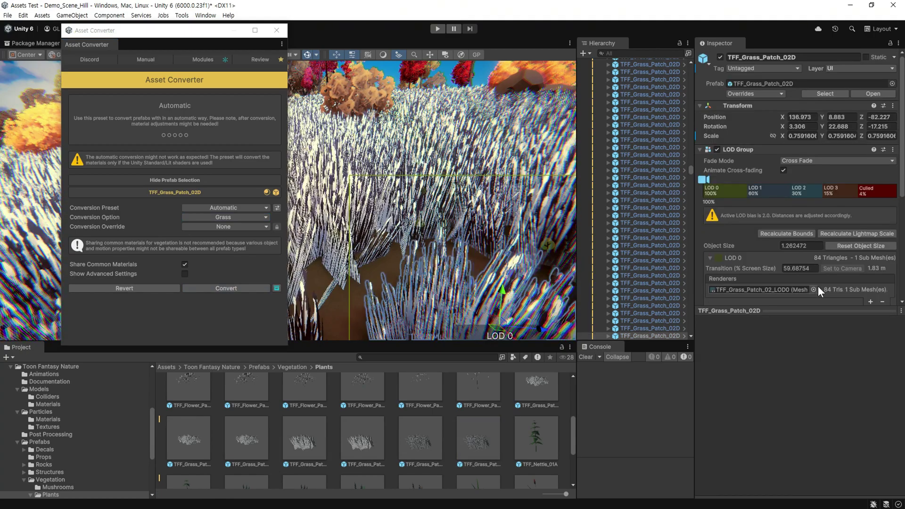
scroll(818, 286, down, 3)
scroll(856, 292, down, 5)
scroll(869, 279, down, 2)
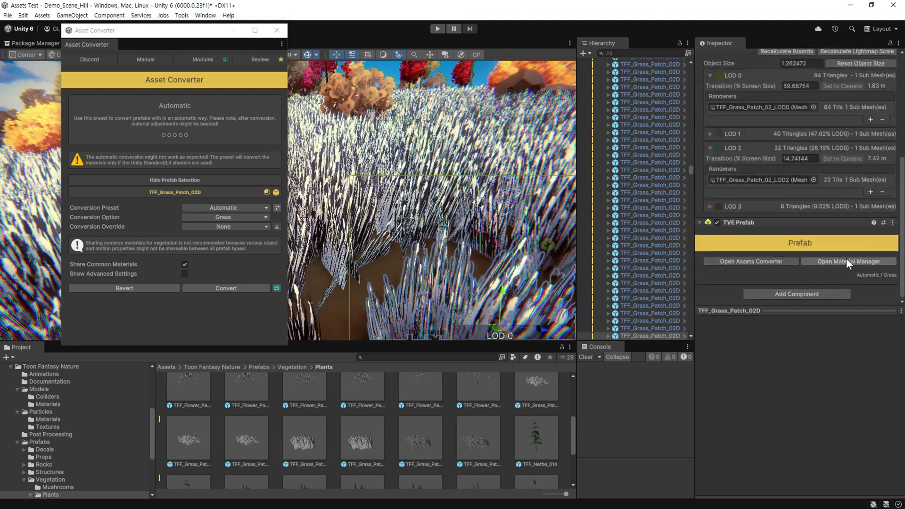
- Set the grass patch material's render normals to Same in the Material Manager
click(847, 262)
click(219, 300)
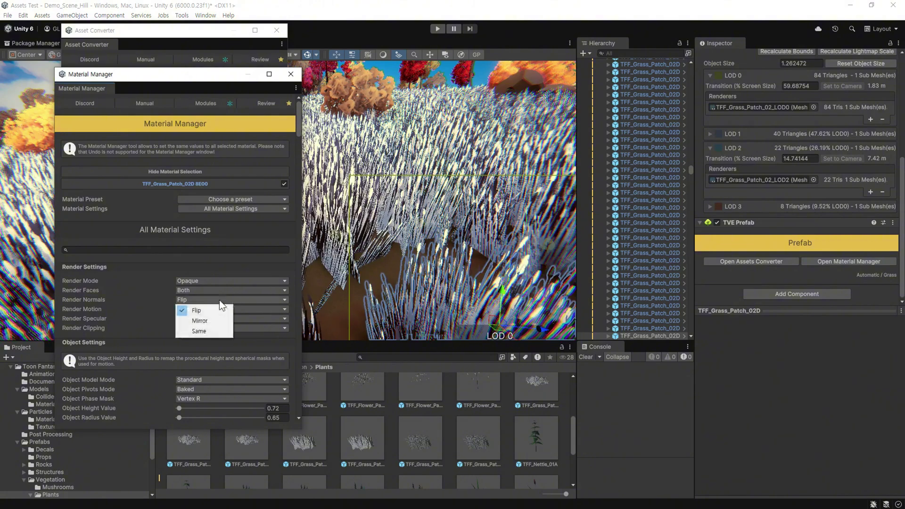
click(218, 330)
- Try Front faces and Transparent mode, then restore Opaque rendering with Both faces
click(213, 291)
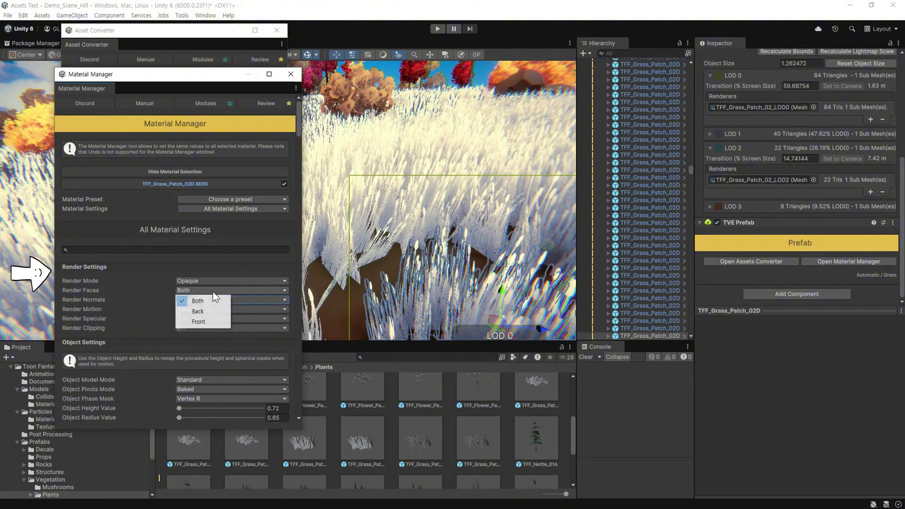
click(199, 322)
click(213, 280)
click(214, 300)
click(217, 281)
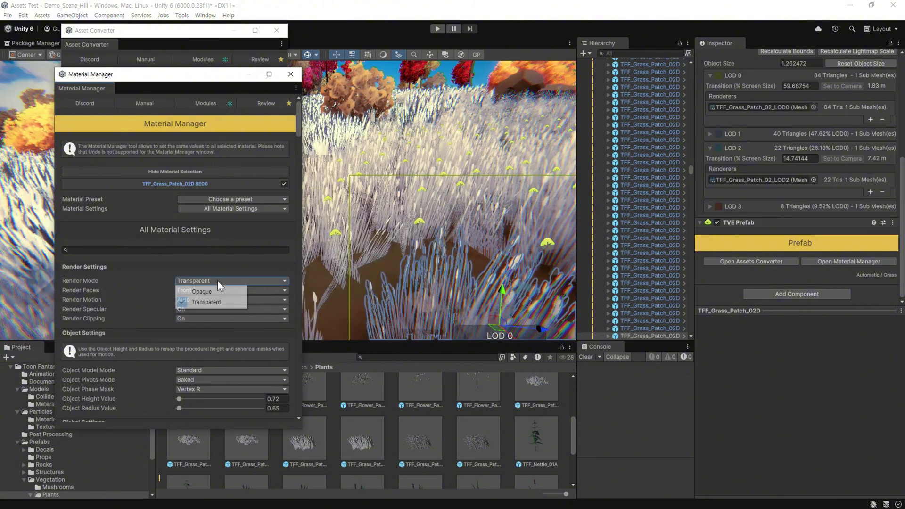
click(214, 291)
click(209, 291)
click(209, 301)
- Tint the grass material's Main Color pink
scroll(237, 305, down, 3)
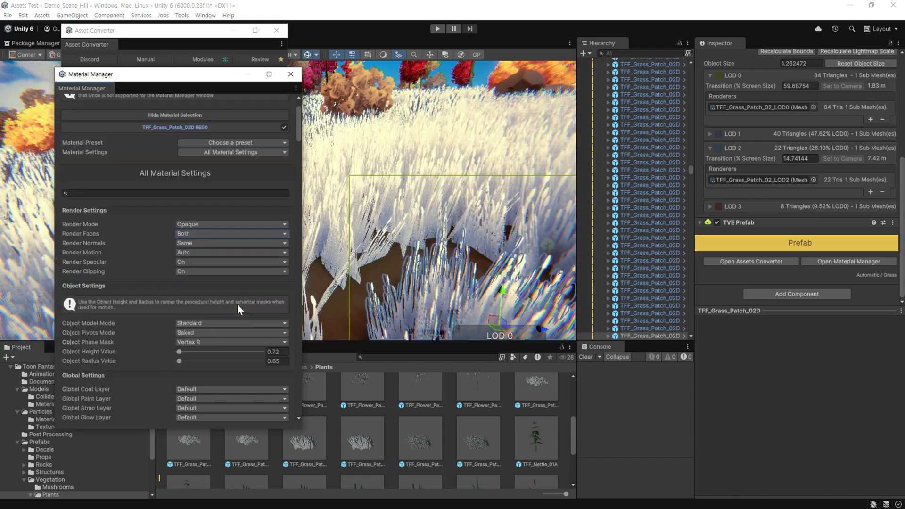
scroll(237, 303, down, 10)
scroll(219, 305, down, 8)
click(214, 243)
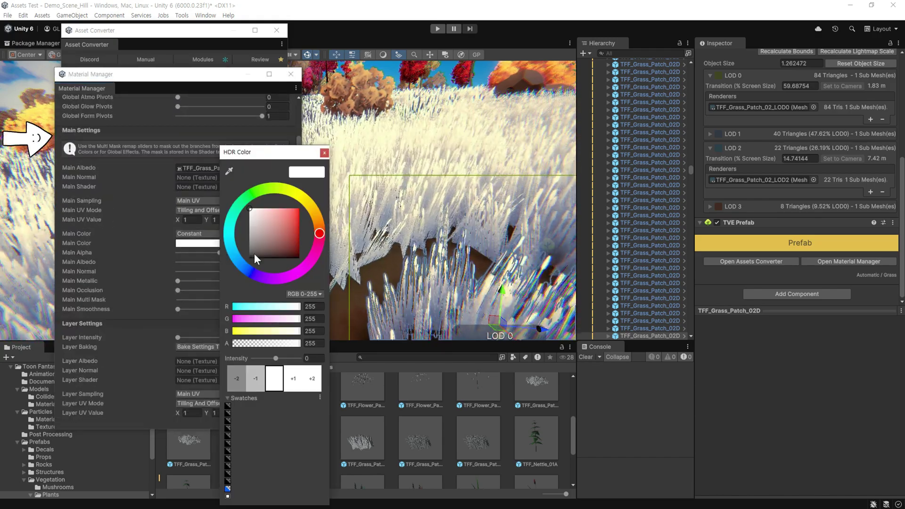
drag(267, 239, 270, 219)
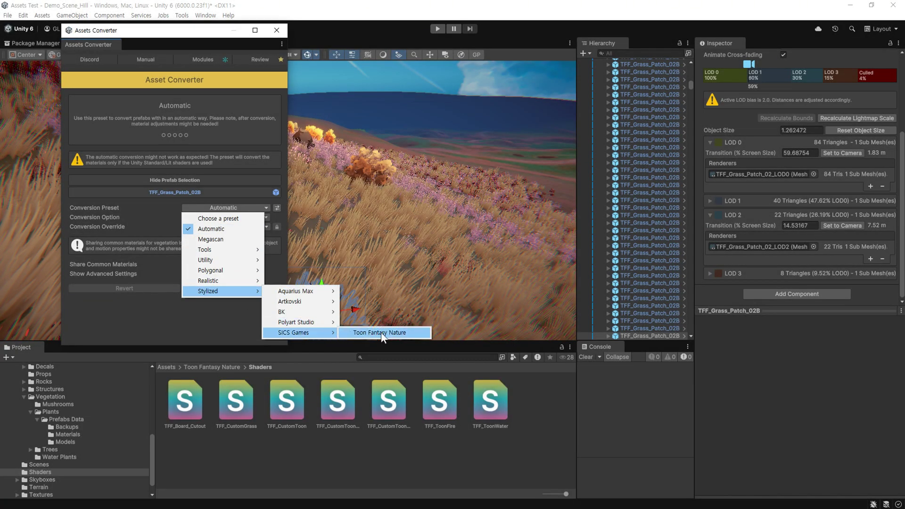
- Convert TFF_Grass_Patch_02B with the Toon Fantasy Nature preset using the Grass option
click(381, 332)
click(235, 193)
click(200, 215)
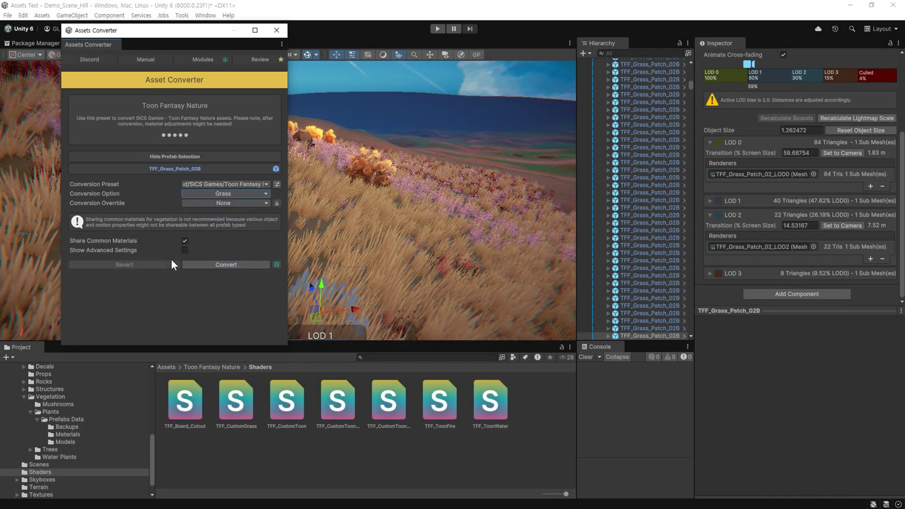
click(226, 264)
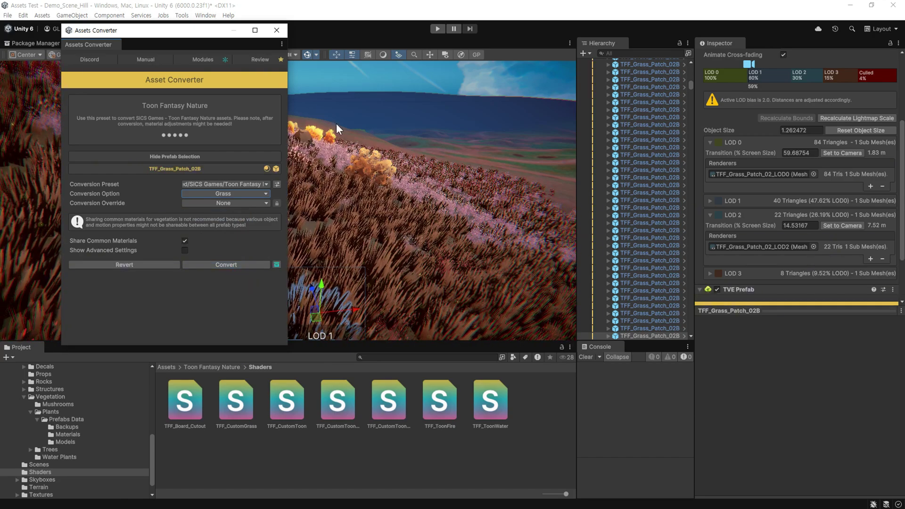
click(277, 30)
- Frame the converted grass and set its material's render normals to Same
right_drag(451, 242, 216, 247)
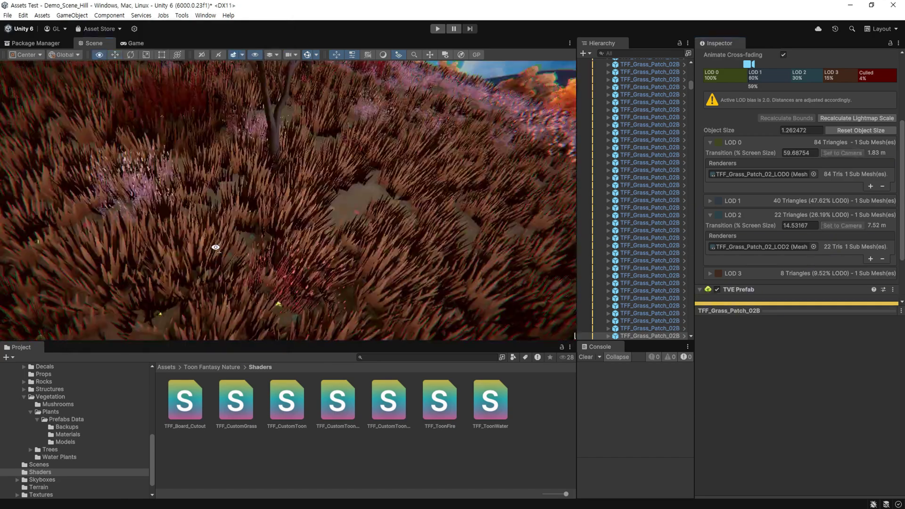
key(f)
scroll(802, 212, down, 2)
click(849, 261)
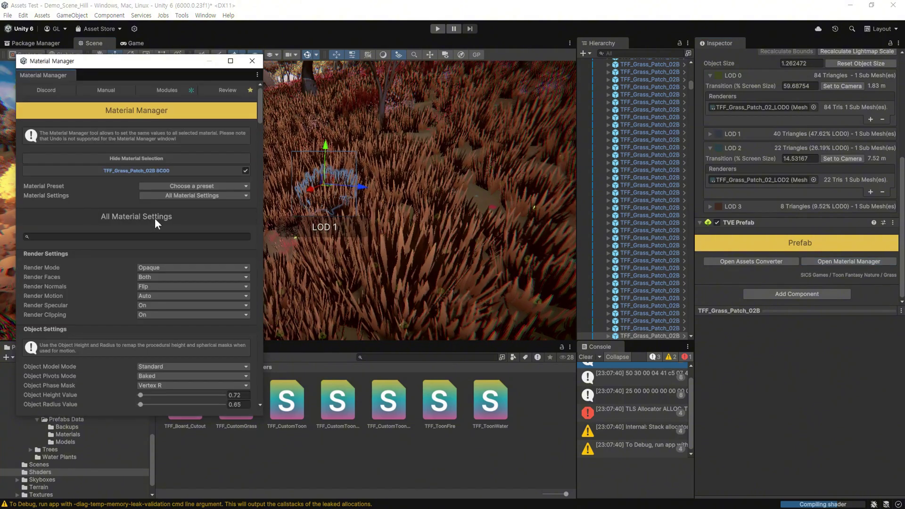
scroll(156, 214, down, 3)
click(158, 202)
click(166, 233)
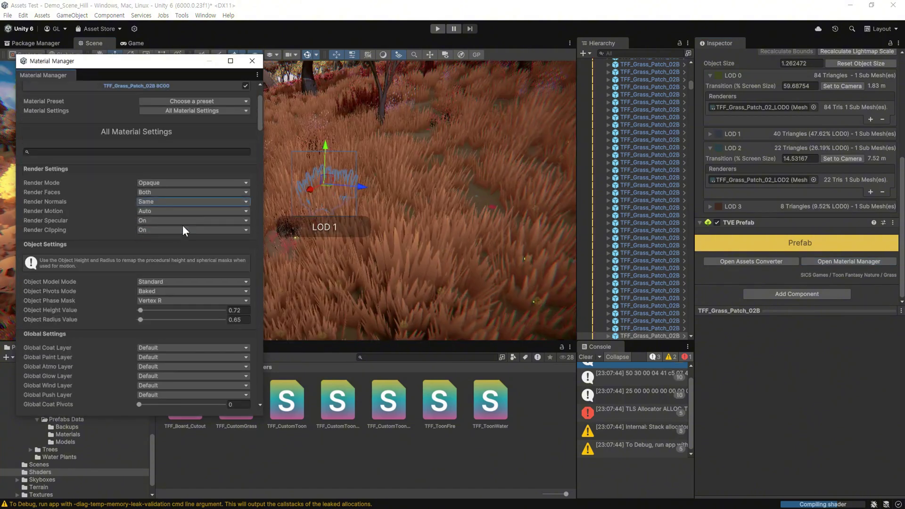
- Set the grass material's render faces to Front, briefly trying Both in between
click(171, 193)
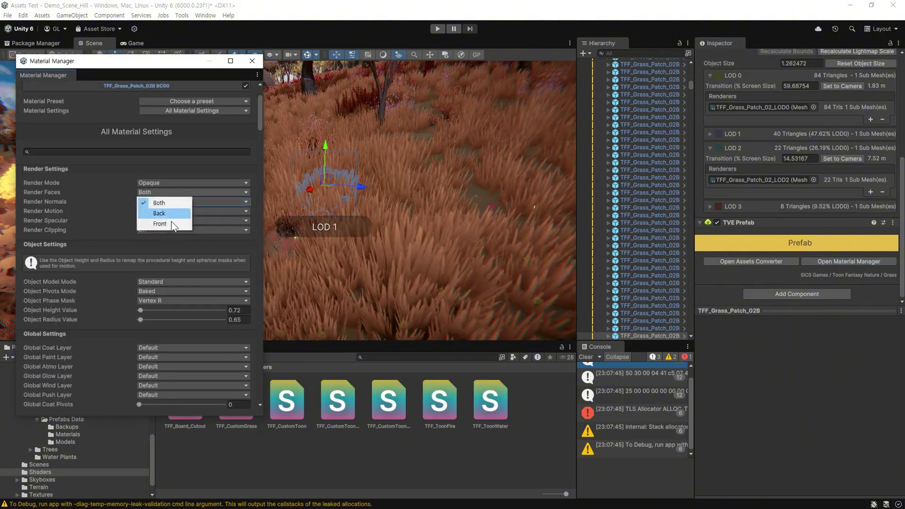
click(172, 224)
click(179, 194)
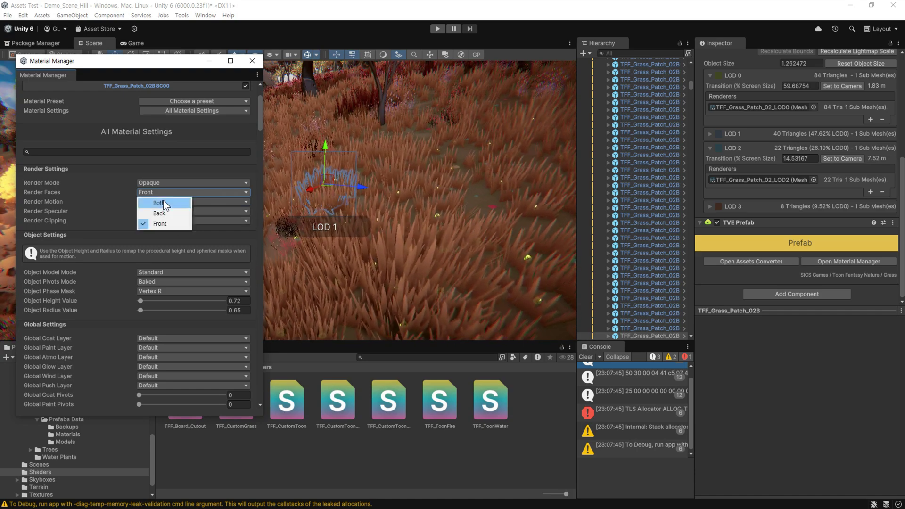
click(163, 202)
click(175, 192)
click(171, 223)
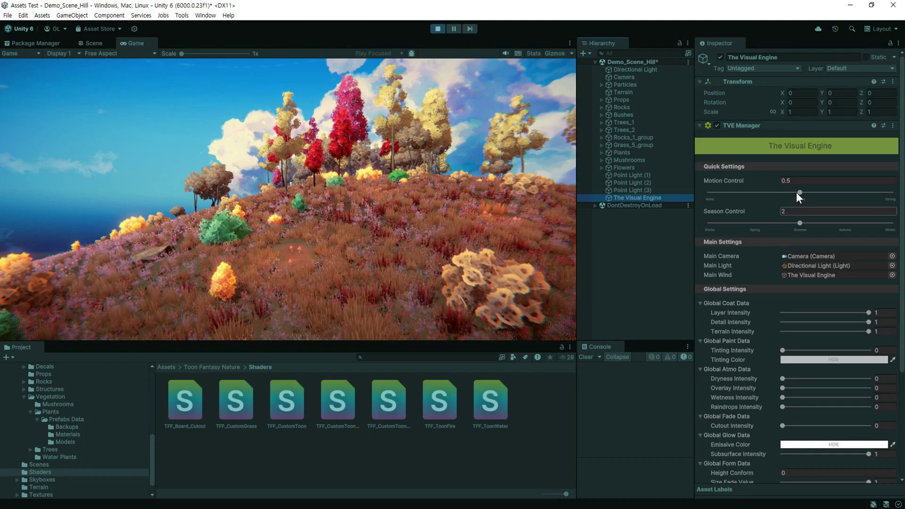
- Scrub the global Motion Control through lower strengths and leave it at 1
mouse_move(797, 193)
mouse_down()
mouse_move(723, 194)
mouse_move(891, 193)
mouse_up()
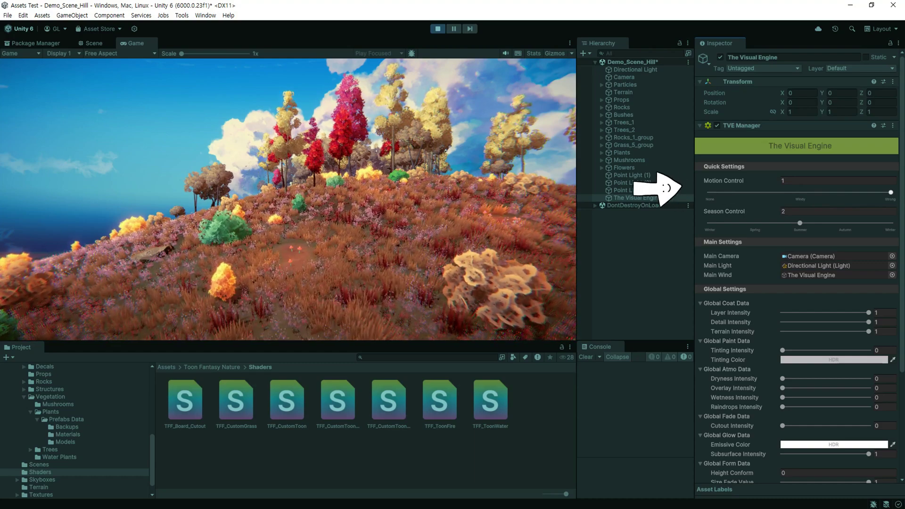
drag(890, 193, 770, 198)
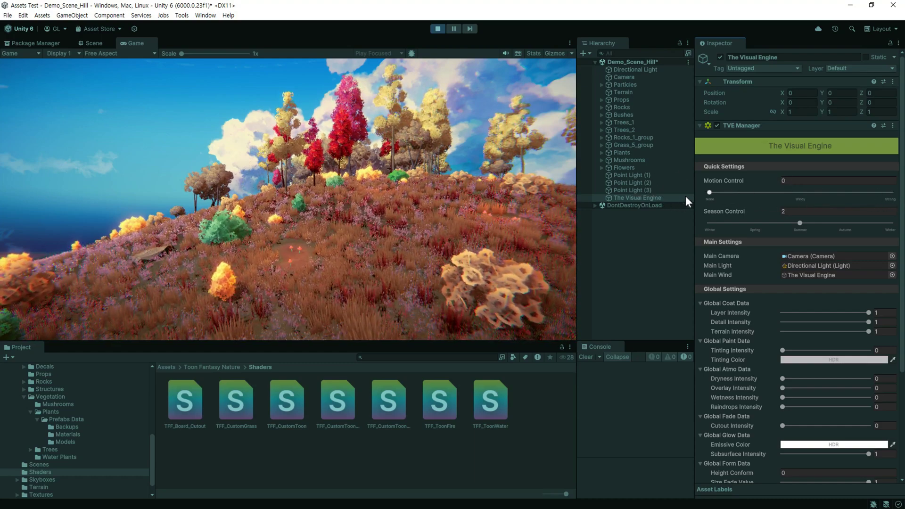
mouse_move(710, 192)
mouse_down()
mouse_move(726, 193)
mouse_move(703, 195)
mouse_up()
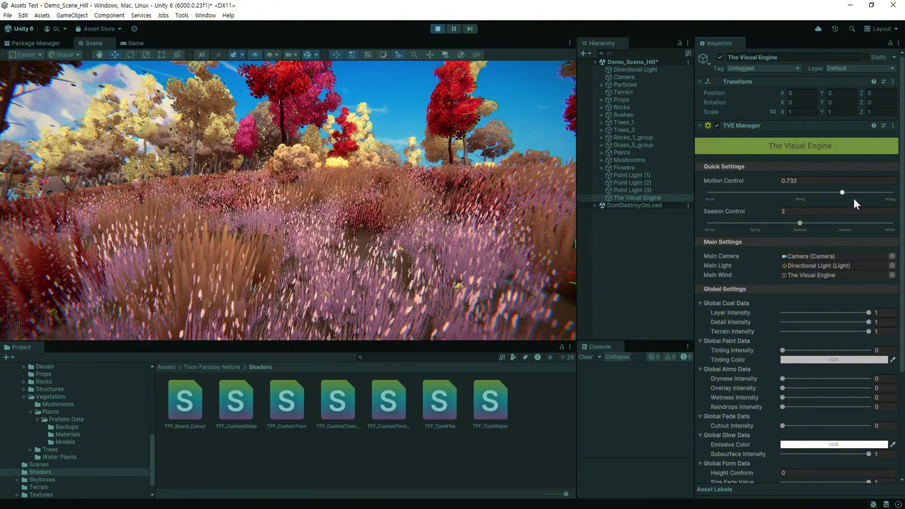
drag(770, 195, 891, 193)
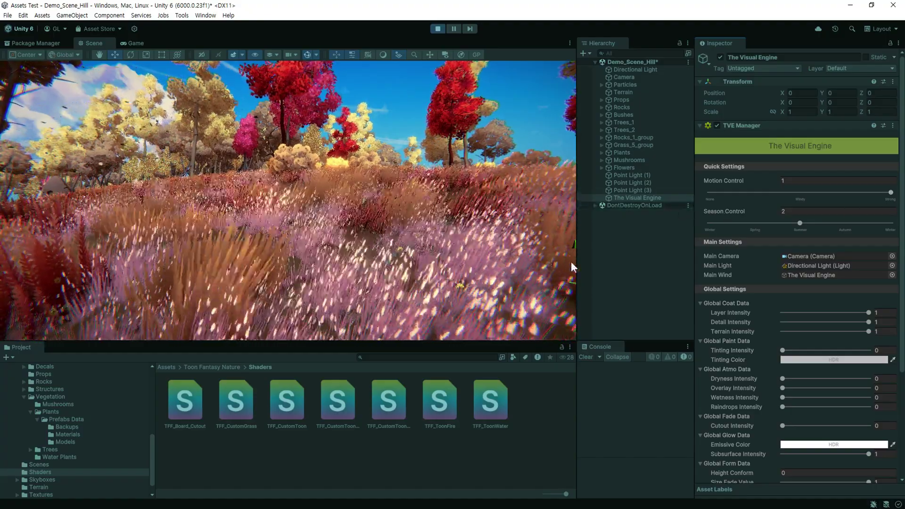
- Raise TFF_Grass_Patch_02D's Motion LayerA Intensity and turn on Stats in the Game view
click(326, 273)
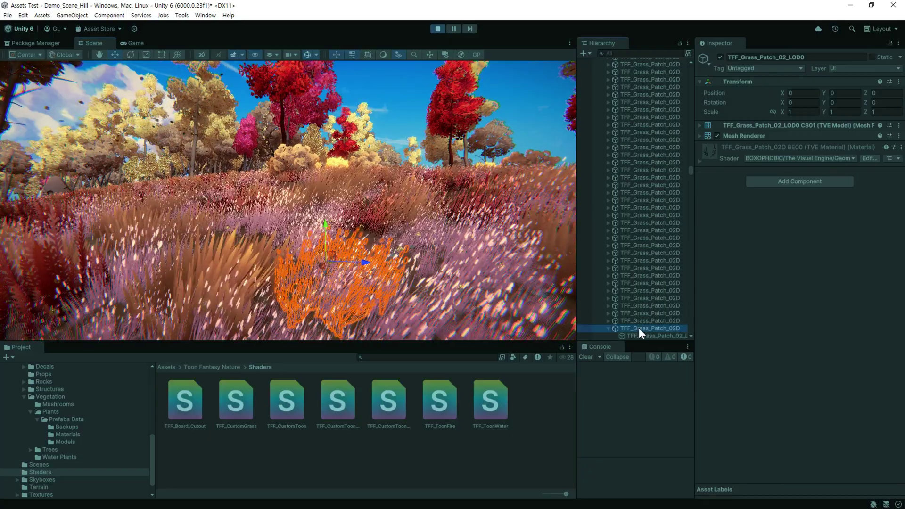
scroll(730, 219, down, 5)
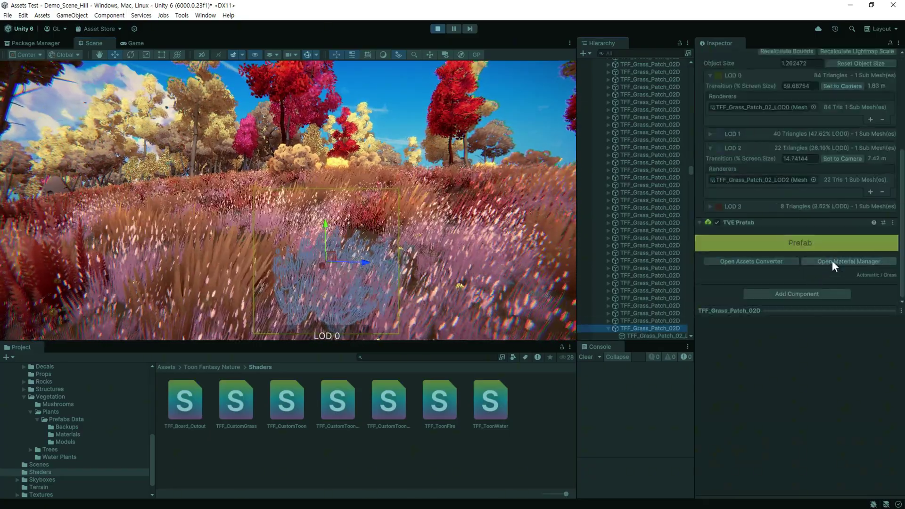
click(832, 261)
scroll(167, 196, down, 15)
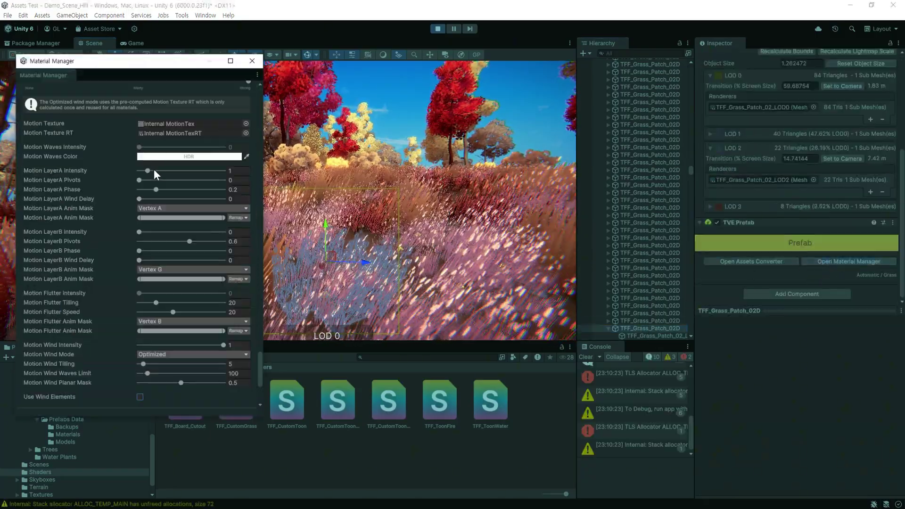
mouse_move(148, 169)
mouse_down()
mouse_move(196, 171)
mouse_move(143, 170)
mouse_up()
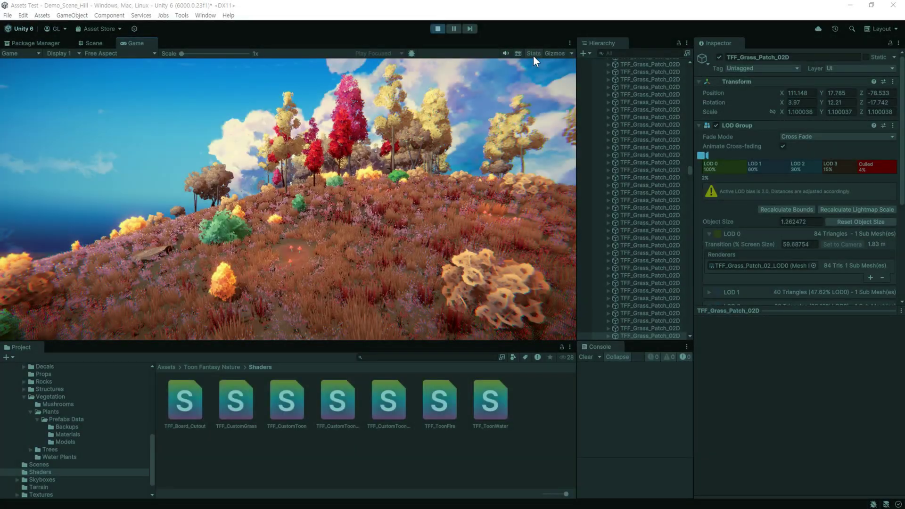
click(533, 54)
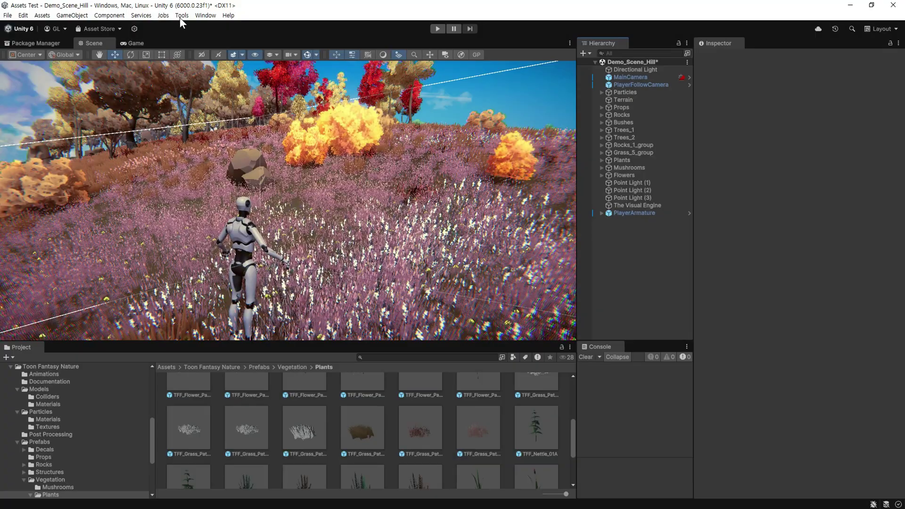
- Add a GPU Instancer Pro Prefab Manager to the scene
click(182, 15)
mouse_move(196, 28)
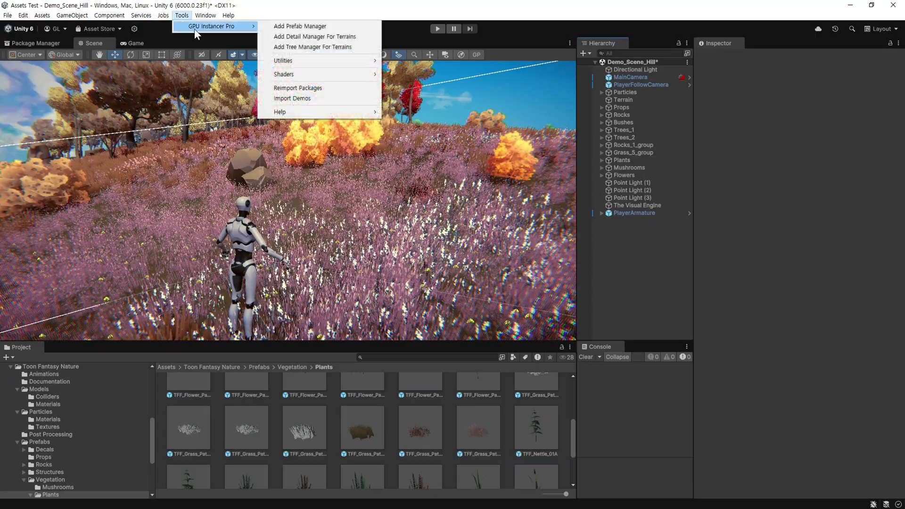
click(337, 28)
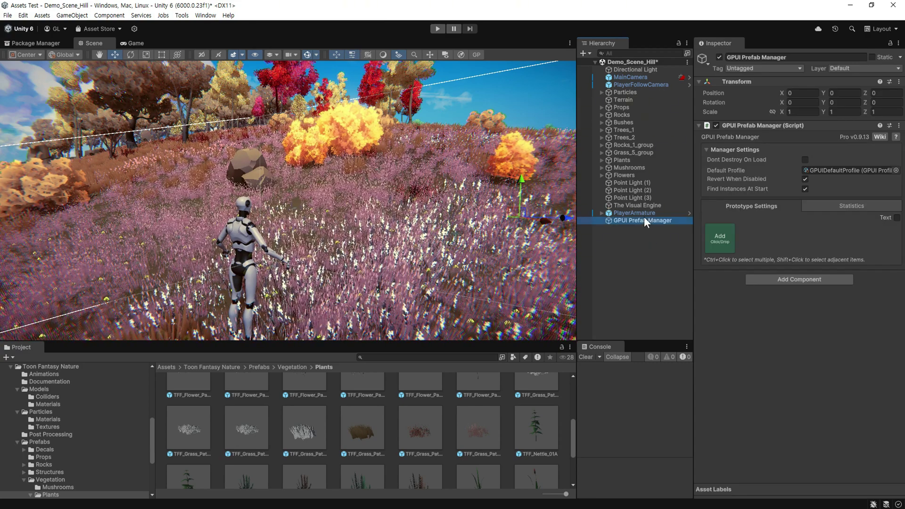
- Add grass 02D/02B/02C, flower 01E/02A and plant 02B prototypes, then play and walk around
click(727, 236)
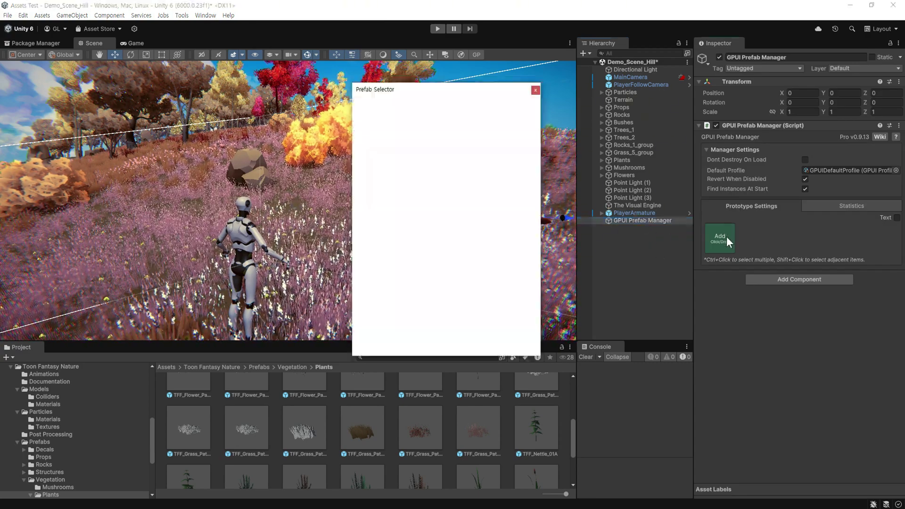
click(413, 155)
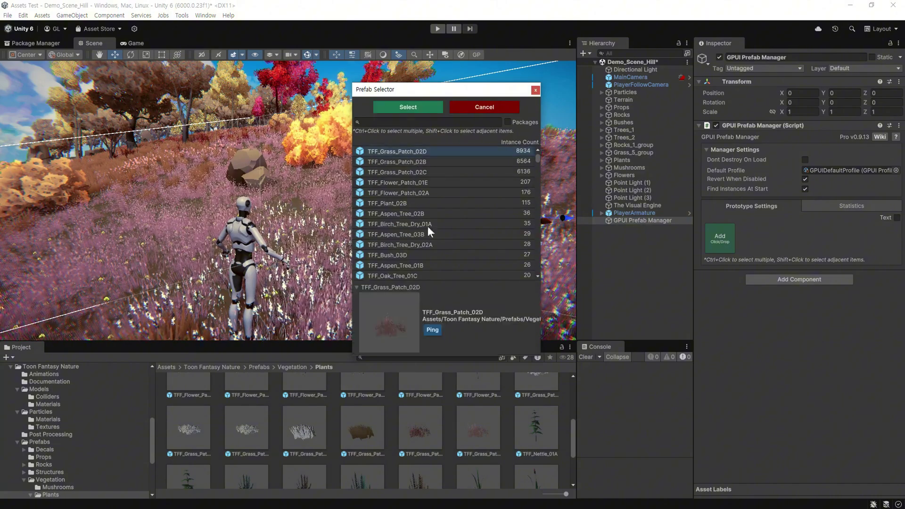
click(431, 159)
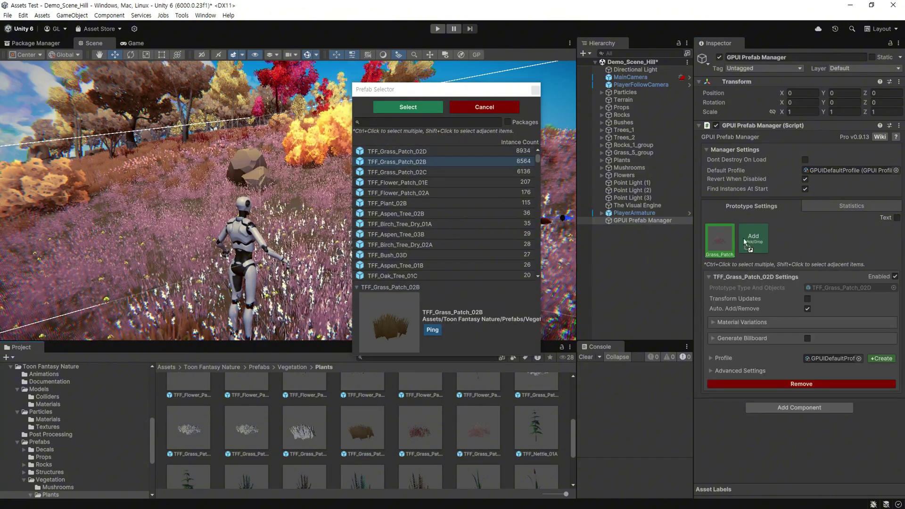
click(415, 172)
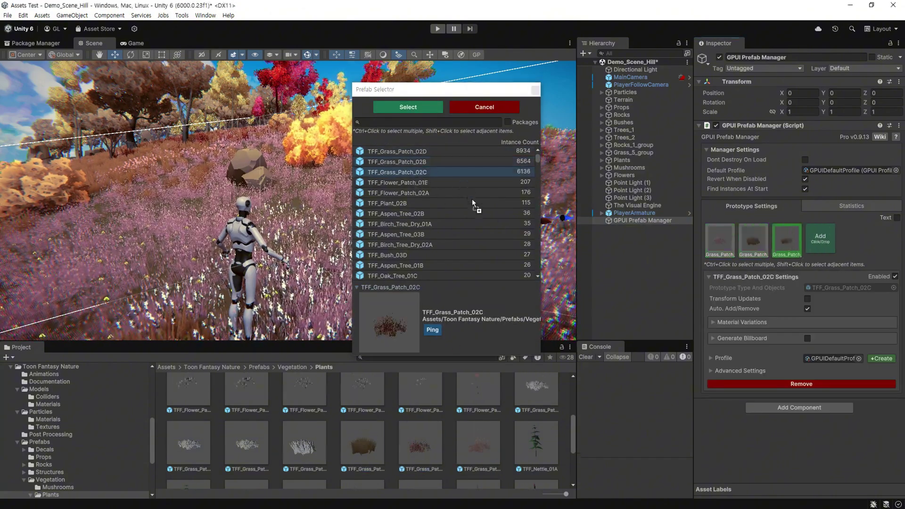
click(471, 182)
click(449, 192)
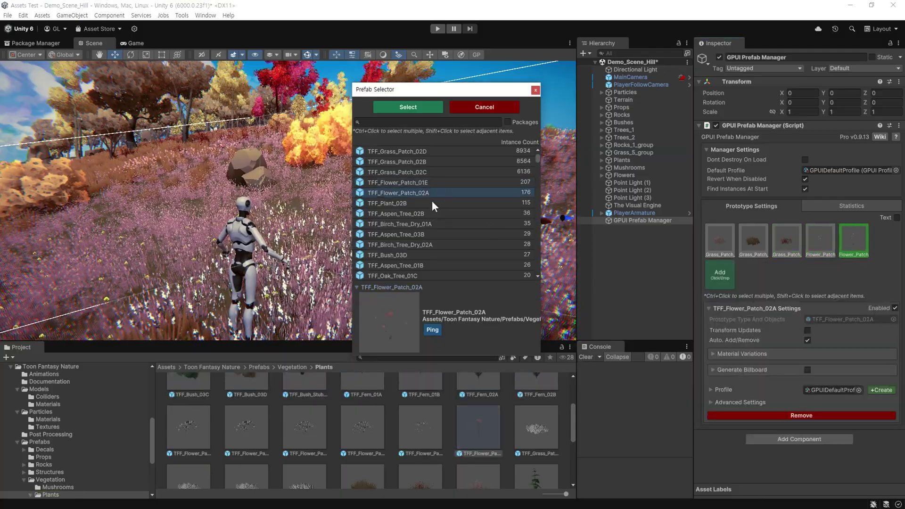
click(387, 203)
key(ctrl+p)
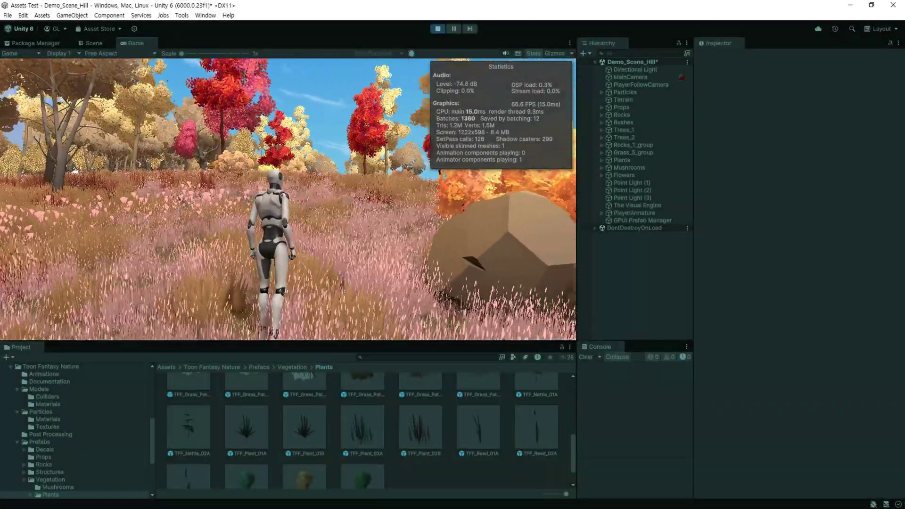
key(w)
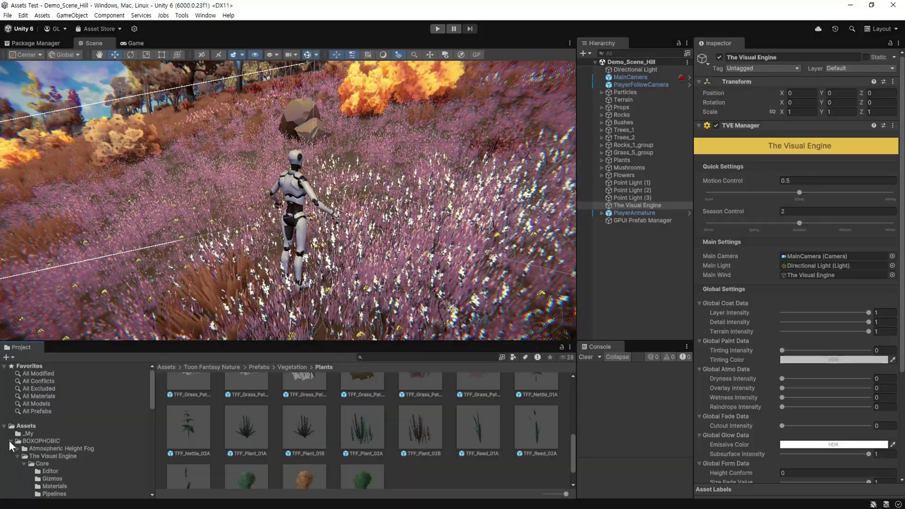
- Open the Demo Diorama scene from The Visual Engine's Demo folder
scroll(111, 437, up, 3)
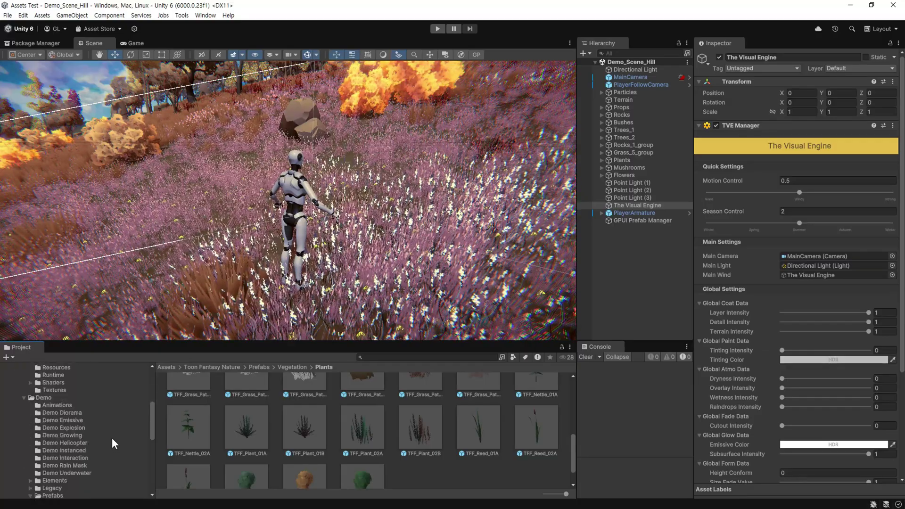
click(48, 398)
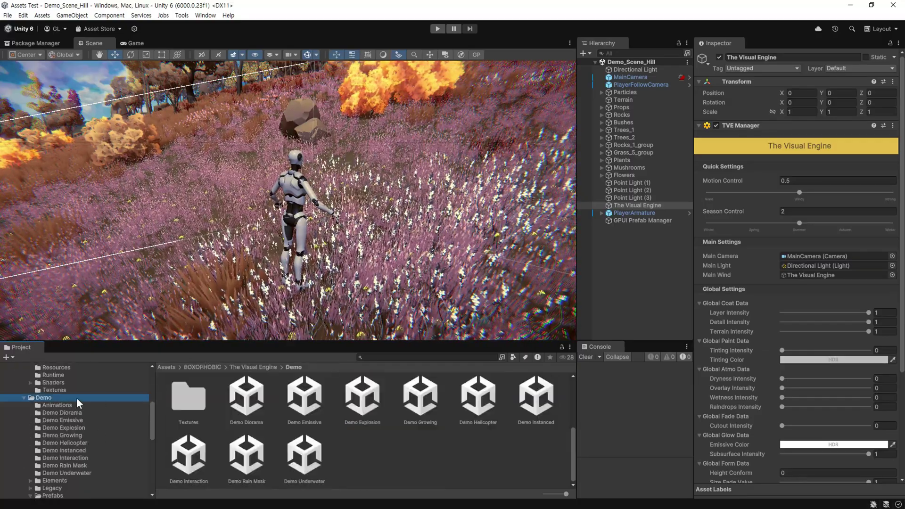
click(256, 399)
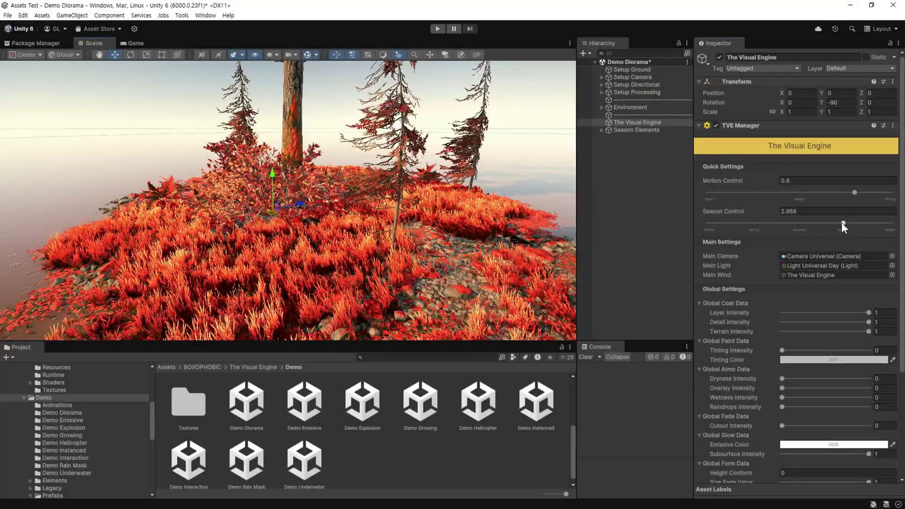
- Scrub Season Control from autumn to green and select the Season Elements object
mouse_move(841, 222)
mouse_down()
mouse_move(716, 226)
mouse_move(755, 230)
mouse_up()
drag(807, 229, 849, 228)
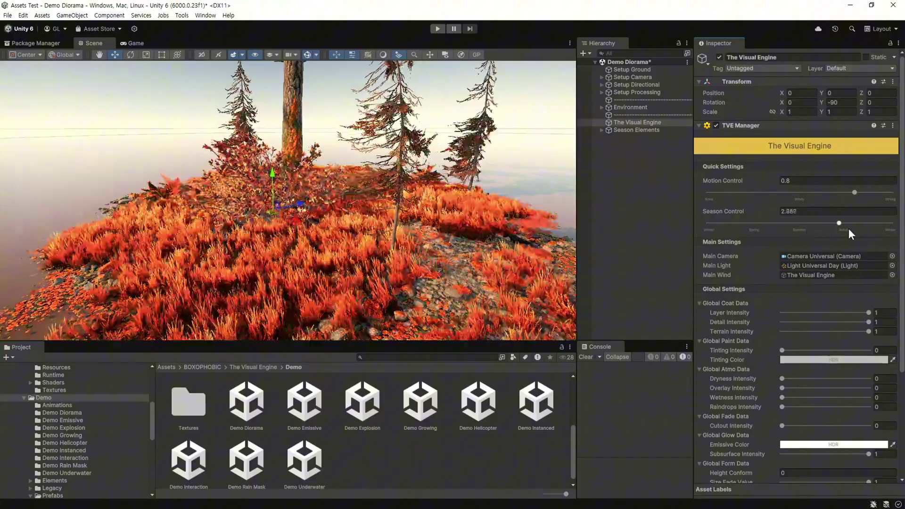
click(636, 130)
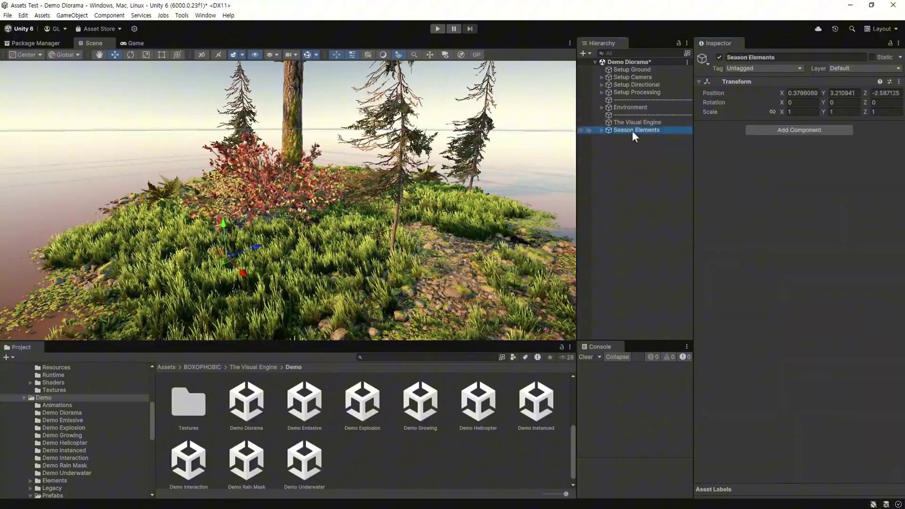
- Place the Season Elements prefab from Assets/_My into Demo_Scene_Hill
scroll(94, 407, up, 2)
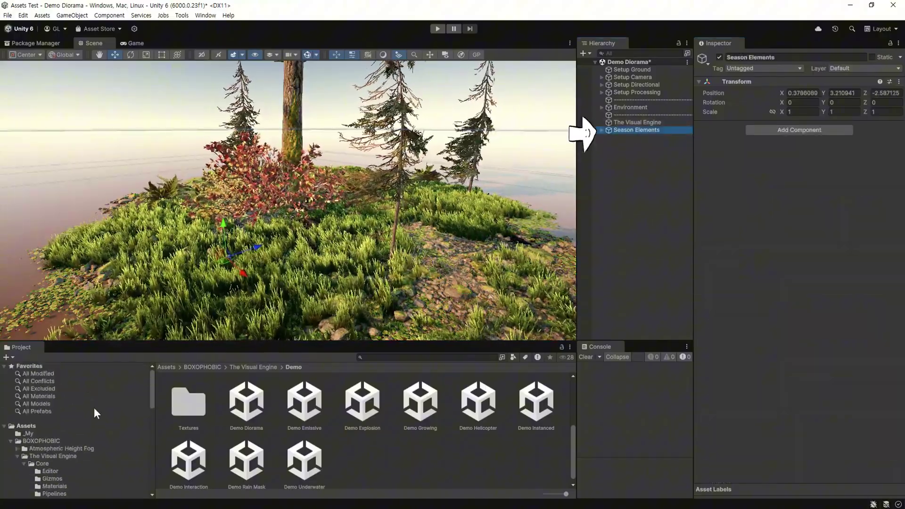
scroll(83, 411, up, 2)
scroll(76, 407, up, 2)
click(26, 405)
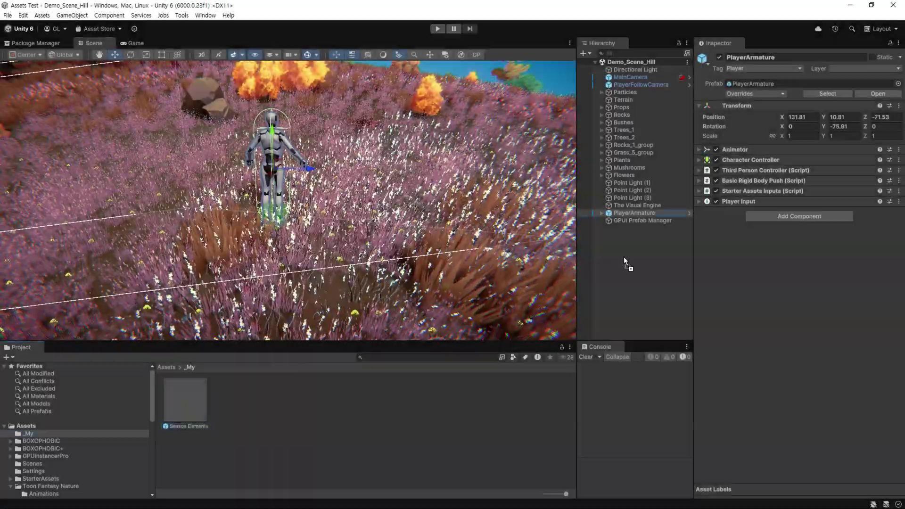
key(f)
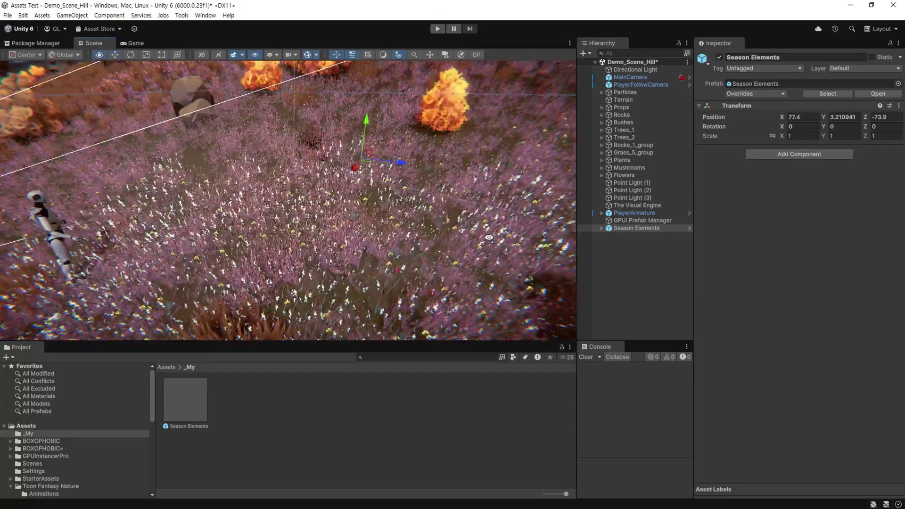
- Expand Season Elements and disable Element Wetness and Element Rain
click(602, 227)
click(651, 236)
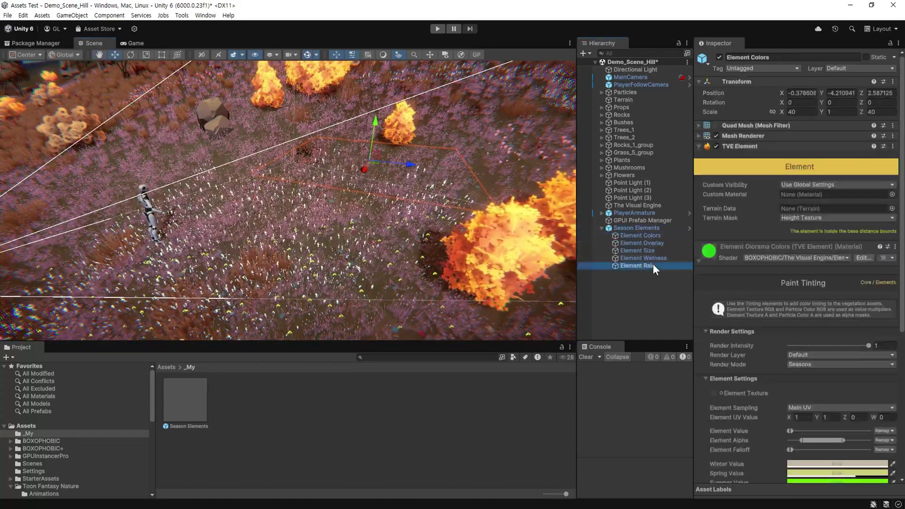
ctrl+click(652, 259)
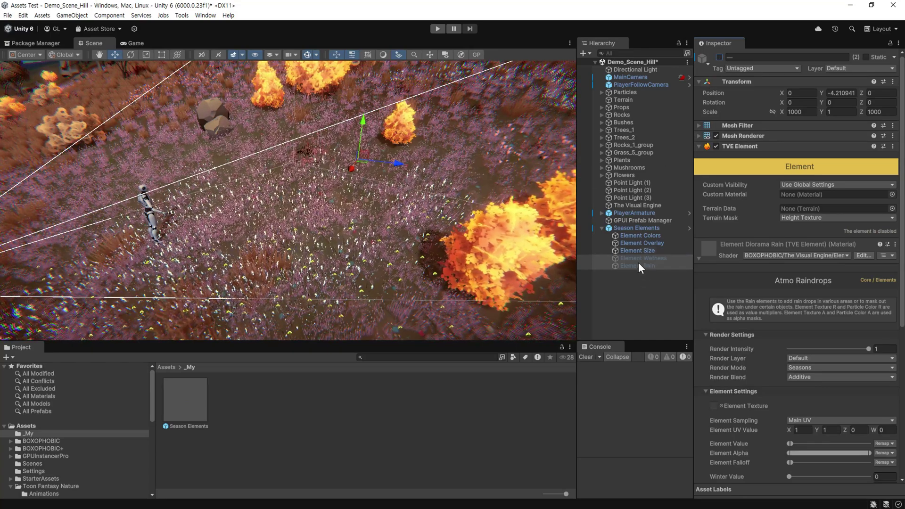
double_click(643, 243)
- Change the Winter Value tint colour on Element Colors
click(647, 237)
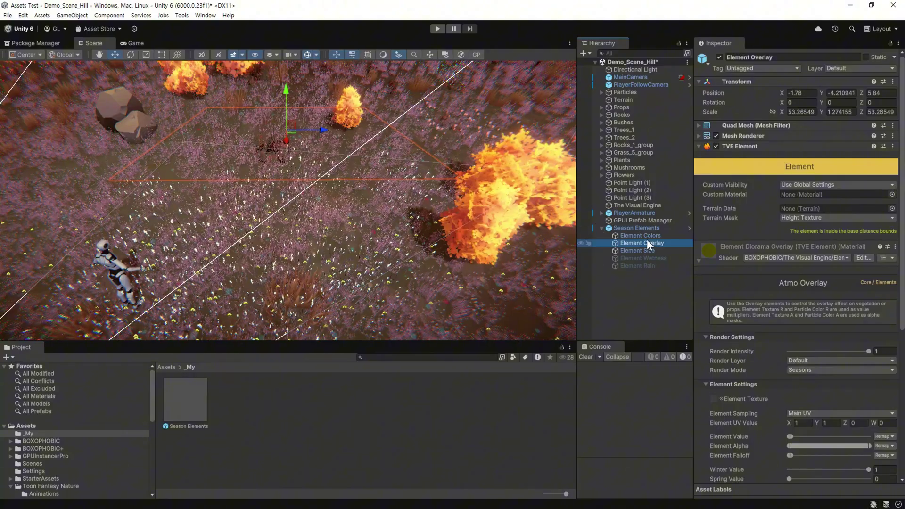
scroll(732, 244, down, 5)
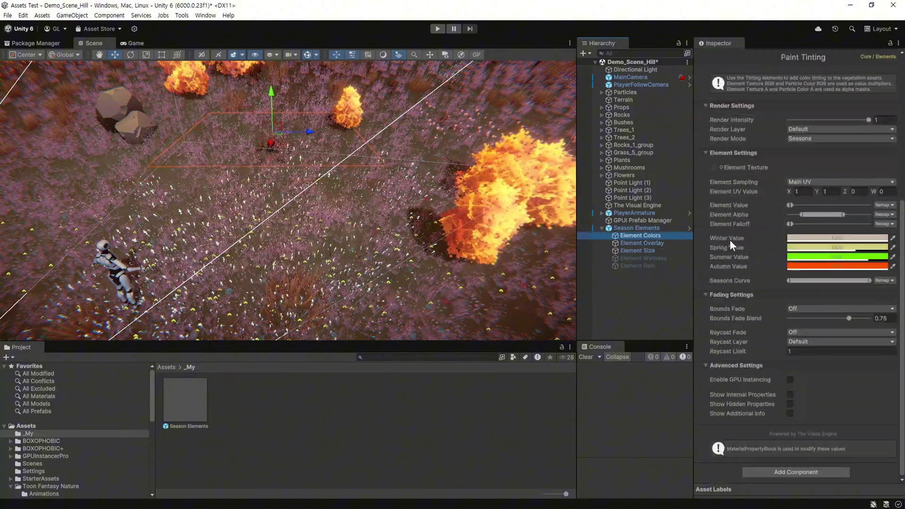
click(814, 238)
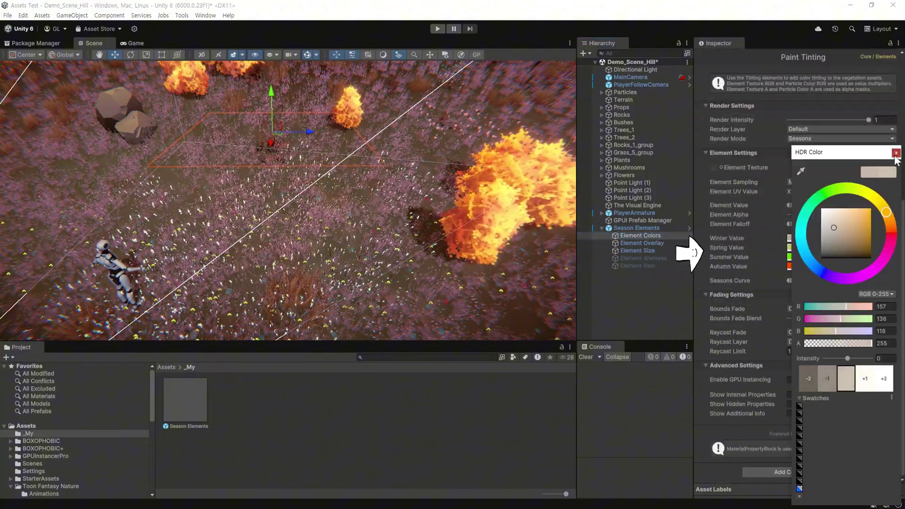
click(808, 248)
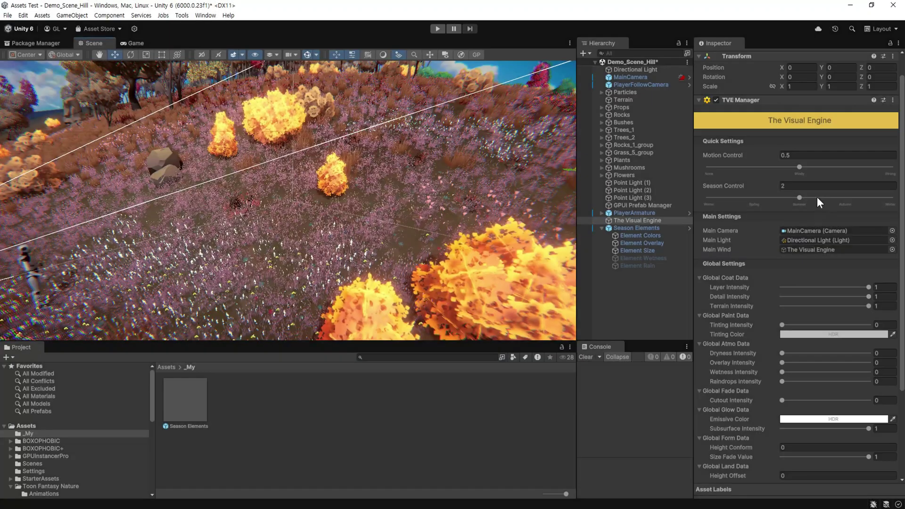
- Raise the flower patch materials' Overlay Intensity to 1 in the Material Manager
drag(748, 198, 764, 197)
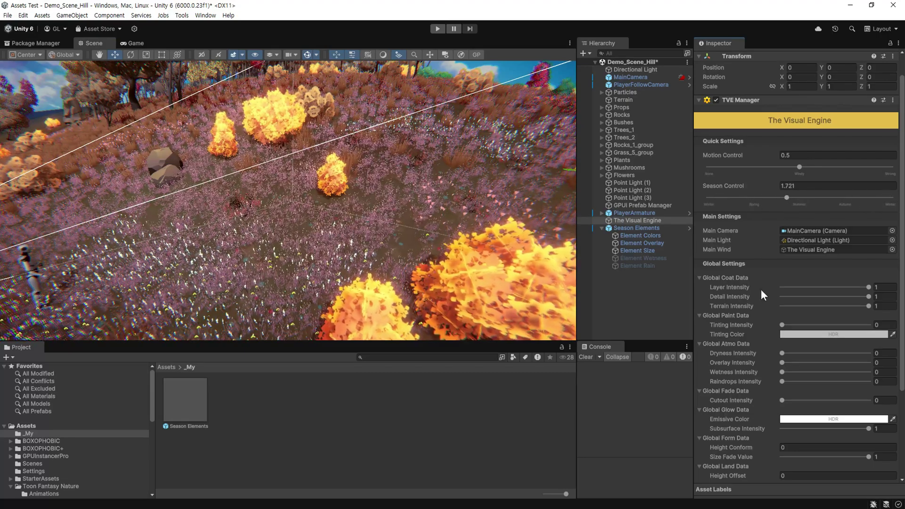
scroll(760, 289, down, 2)
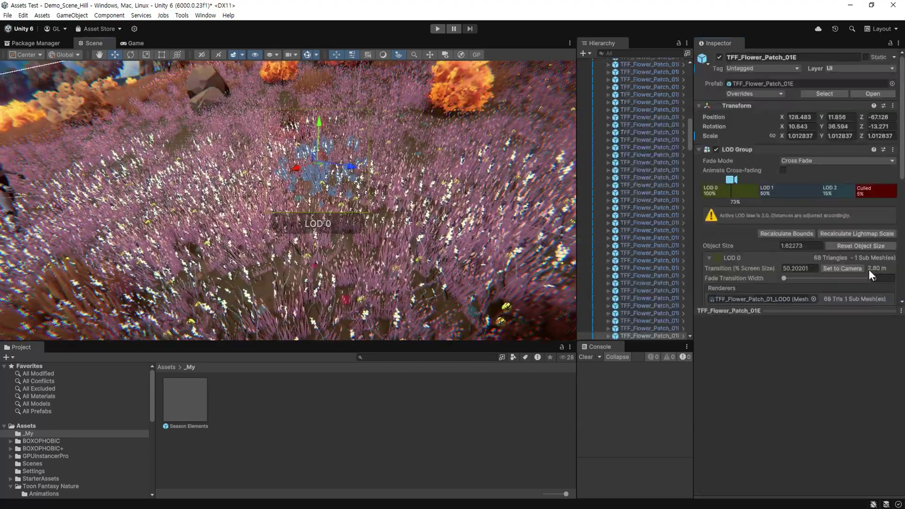
scroll(869, 269, down, 5)
scroll(854, 266, down, 2)
click(845, 202)
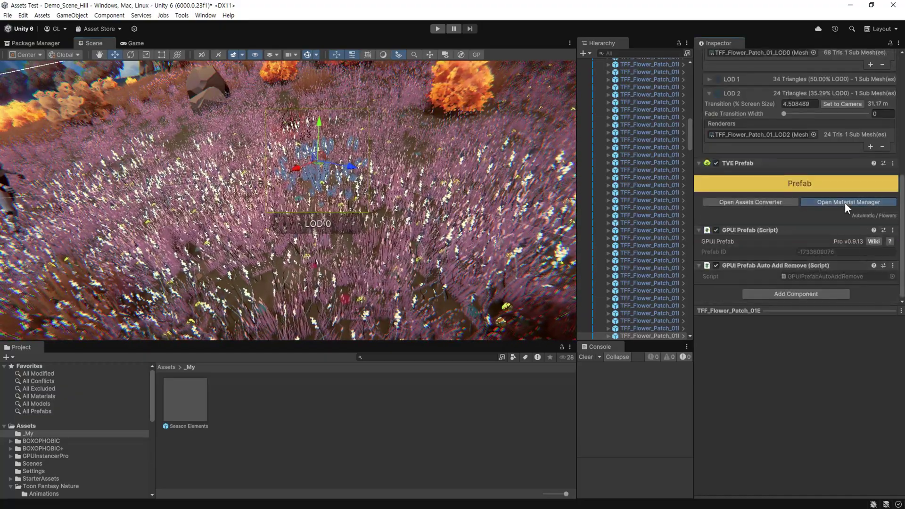
scroll(156, 236, down, 5)
scroll(166, 232, down, 5)
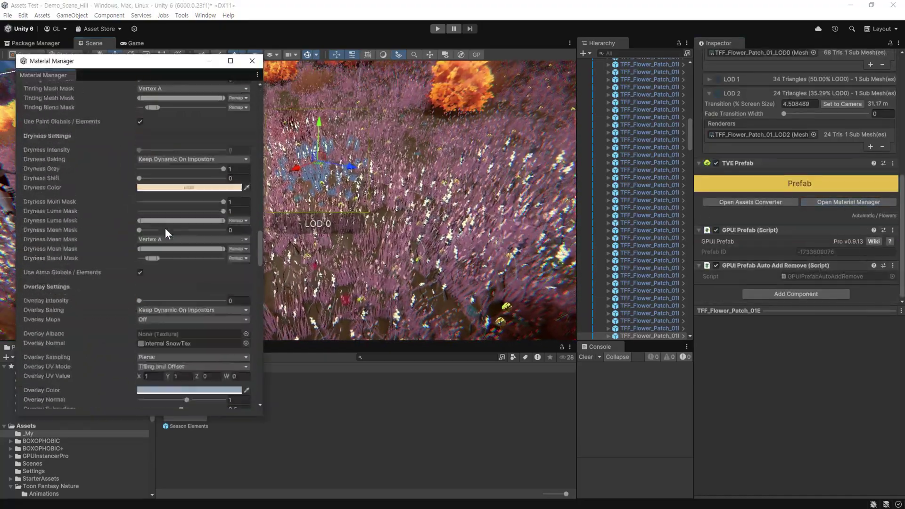
scroll(142, 159, down, 5)
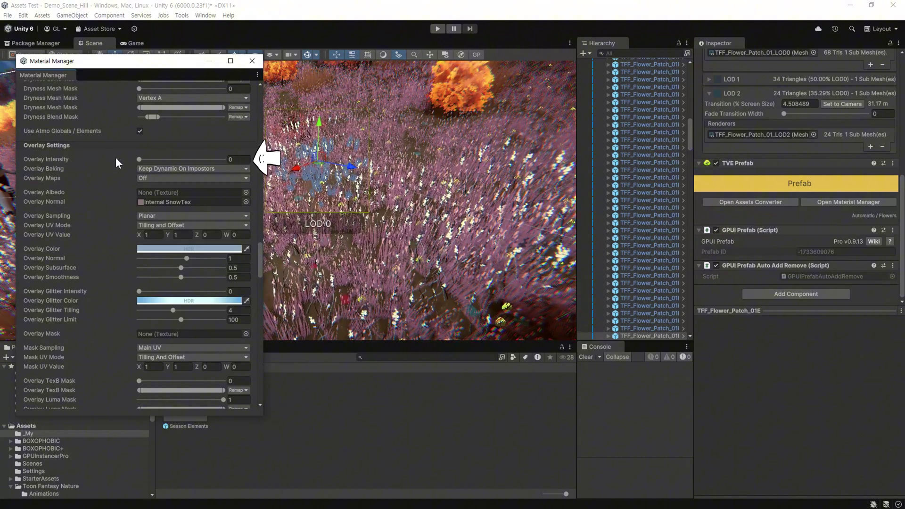
drag(140, 159, 231, 161)
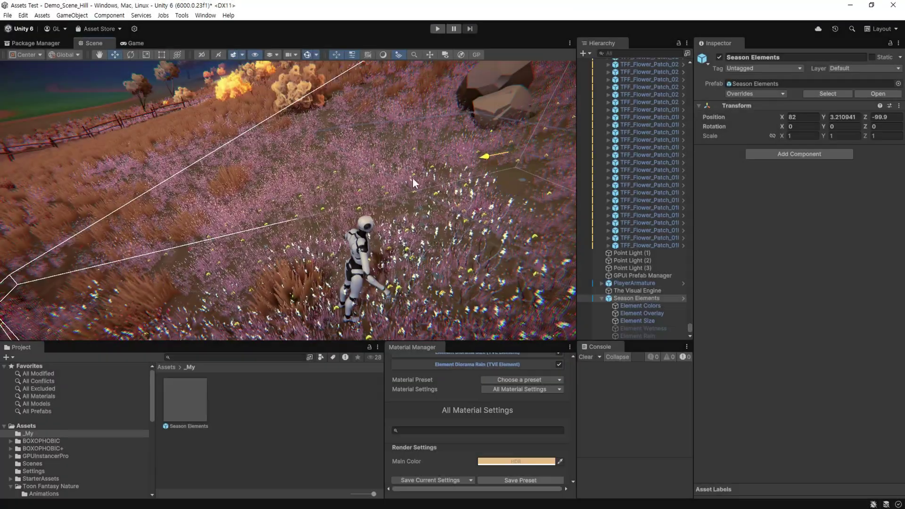
- Scale Element Overlay to 500 on X and Z and advance Season Control past winter
middle_drag(244, 249, 401, 191)
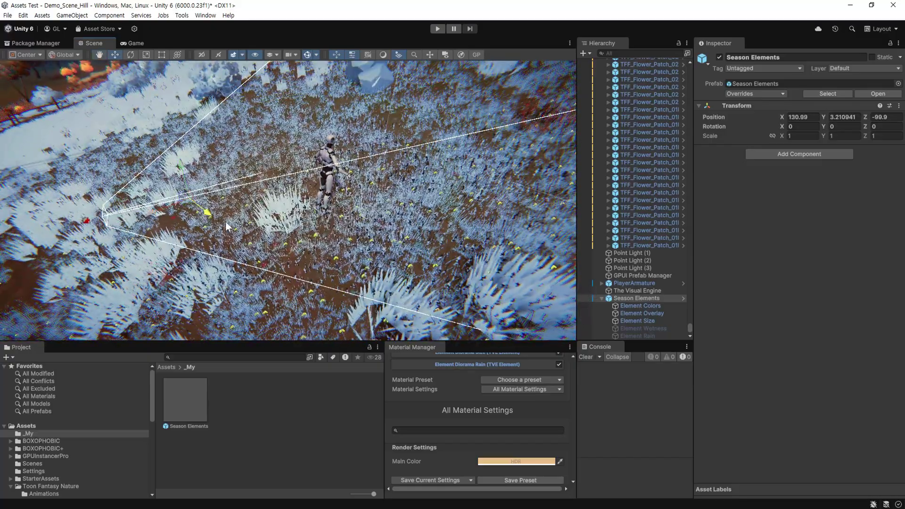
double_click(642, 313)
click(799, 111)
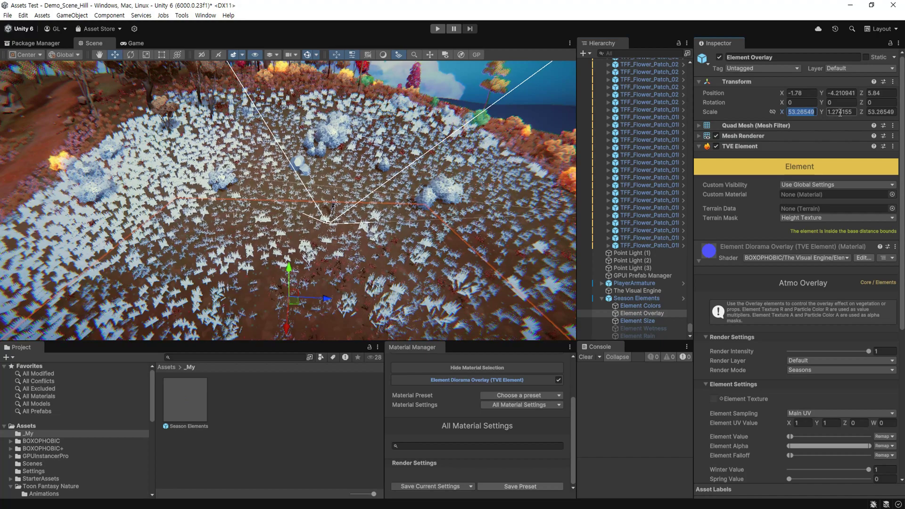
text(500)
click(881, 111)
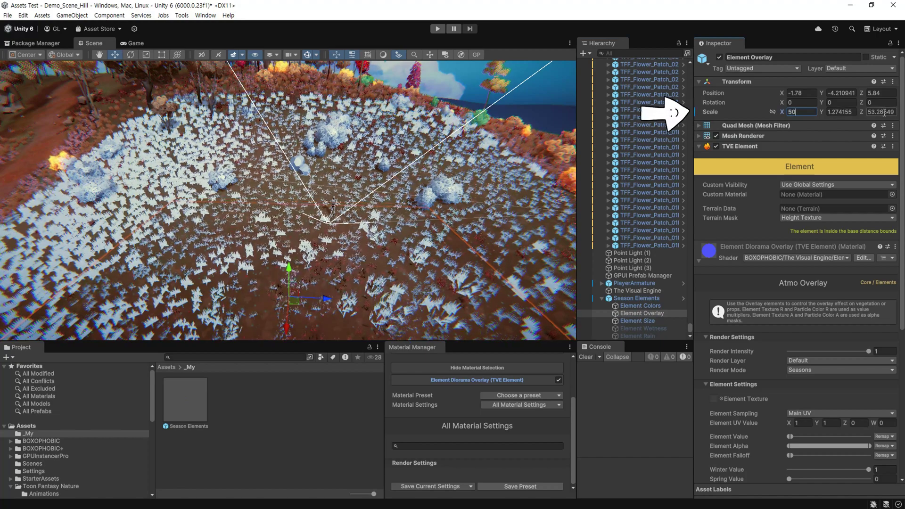
text(500)
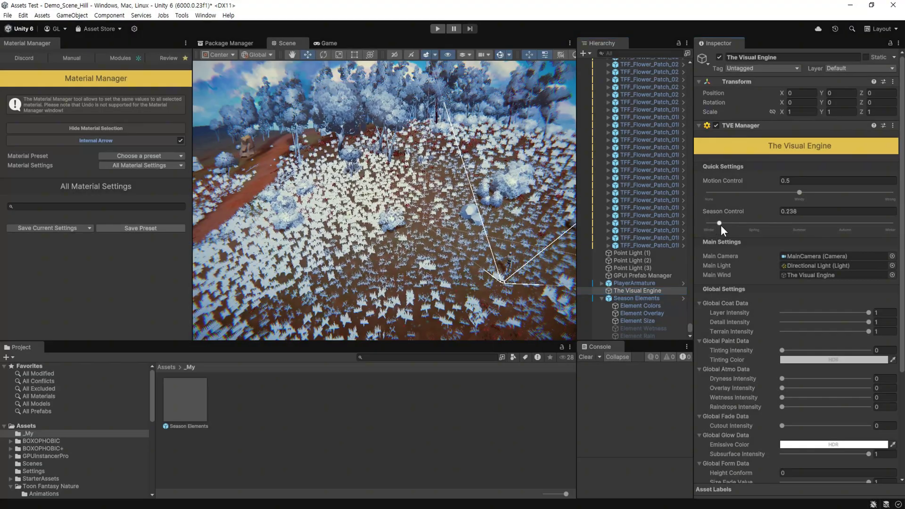
drag(720, 223, 754, 224)
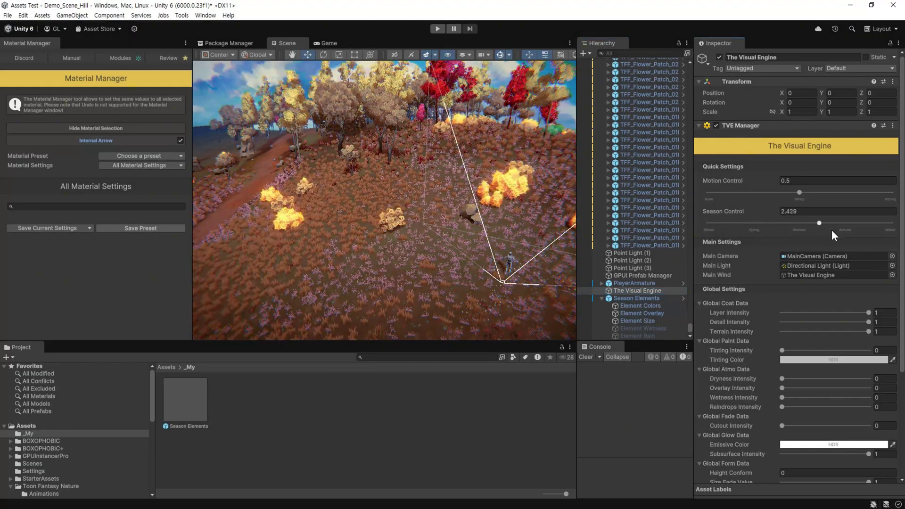
- Raise the grass tinting intensity to full, set the season to summer, and inspect the Autumn Value colour
drag(832, 230, 825, 227)
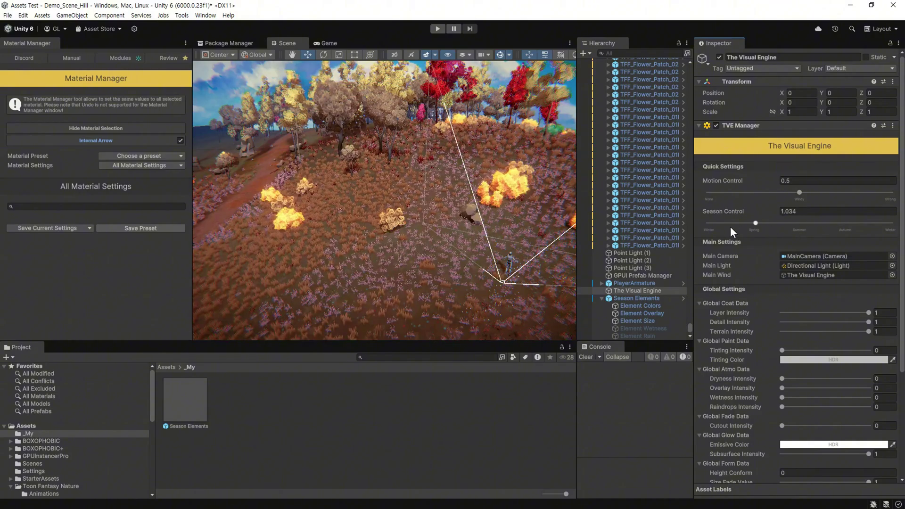
drag(730, 227, 753, 228)
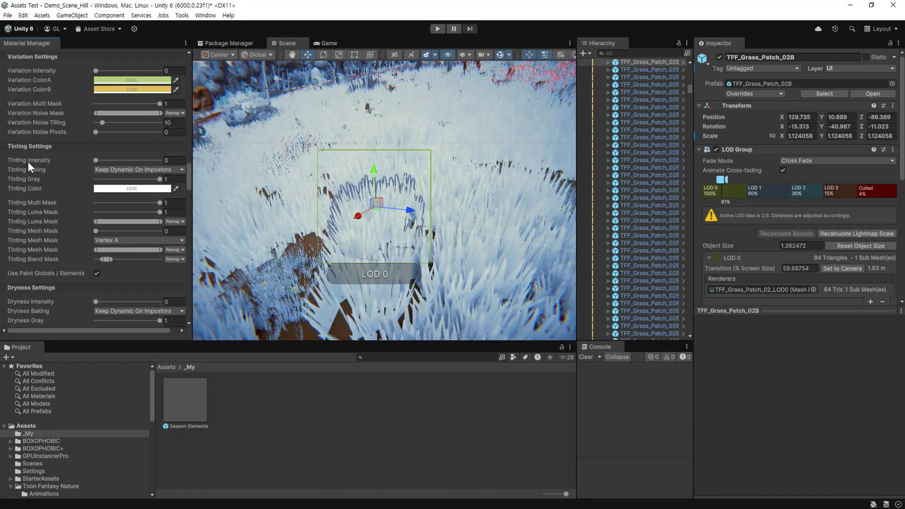
drag(97, 160, 174, 163)
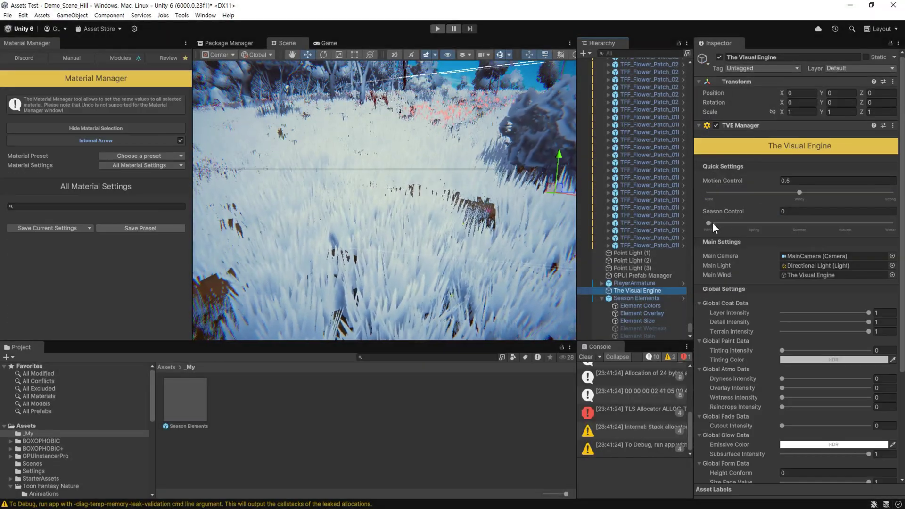
drag(712, 223, 746, 230)
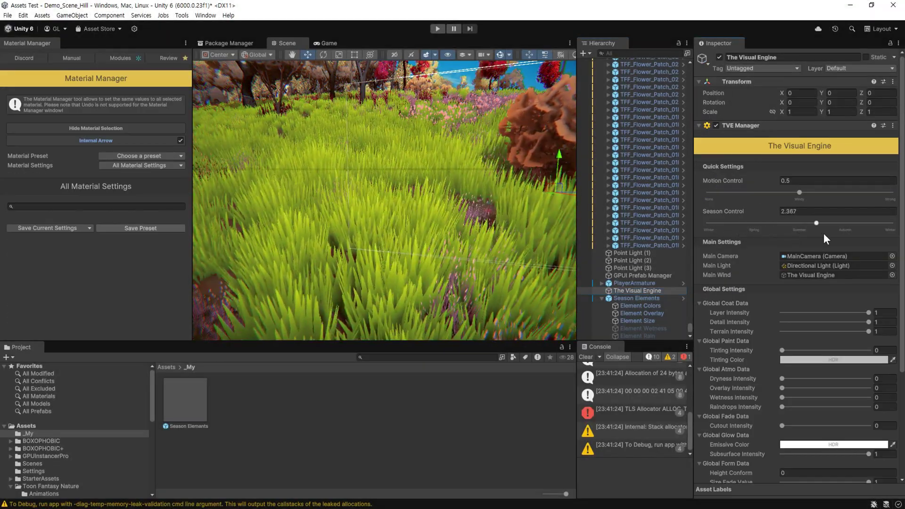
drag(845, 233, 808, 231)
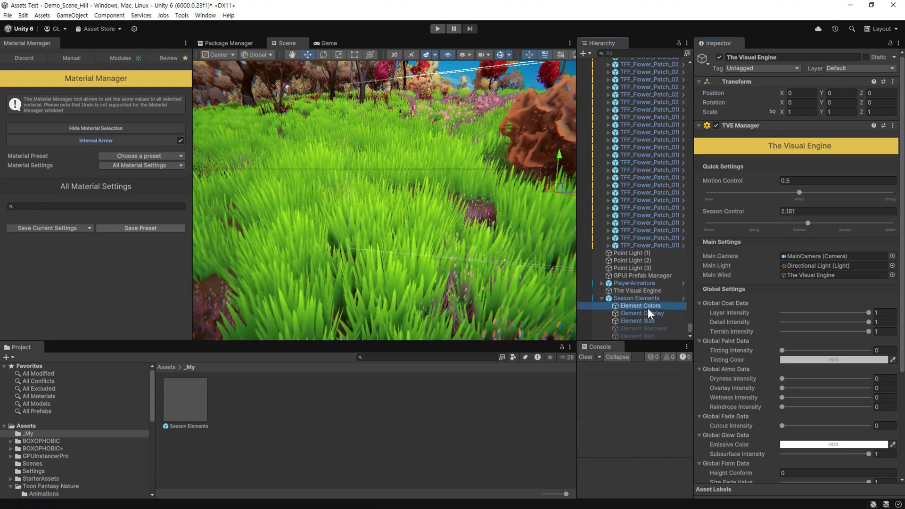
scroll(811, 260, down, 5)
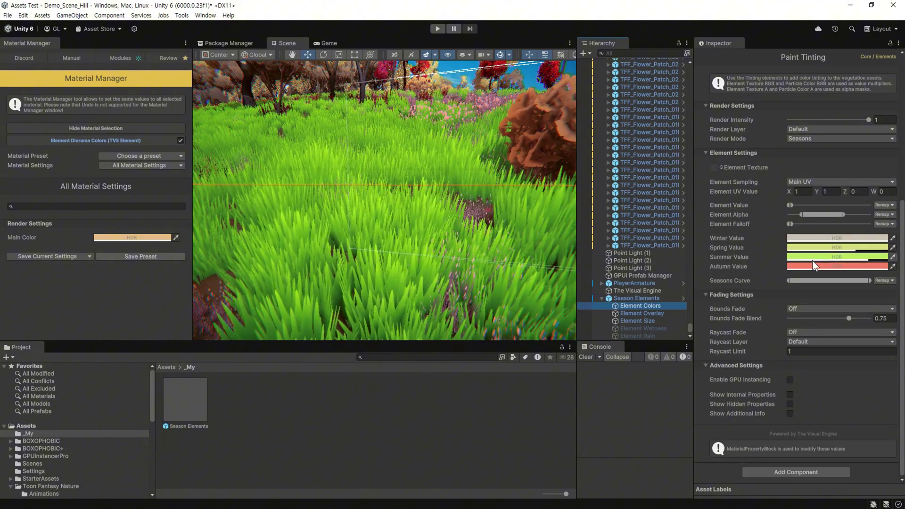
click(815, 266)
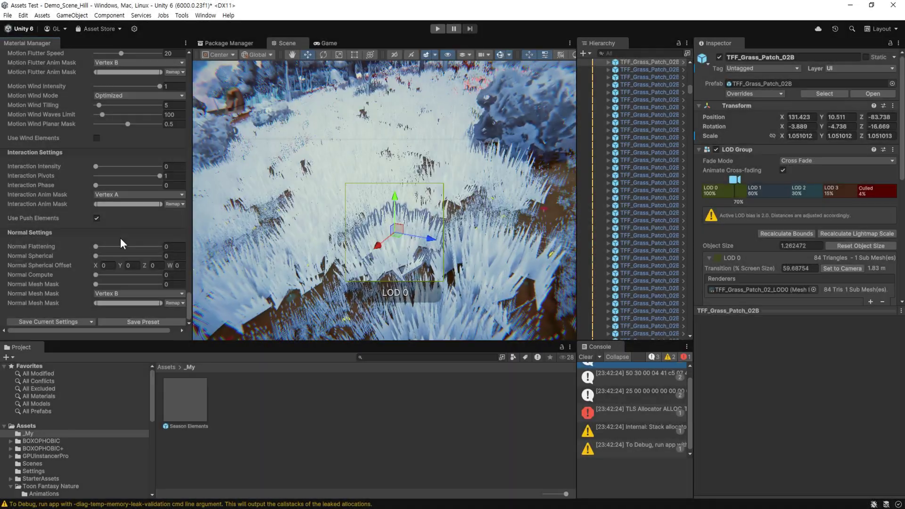
- Enable Use Form Globals / Elements on the grass material with Size Fade Intensity 1
scroll(120, 244, up, 10)
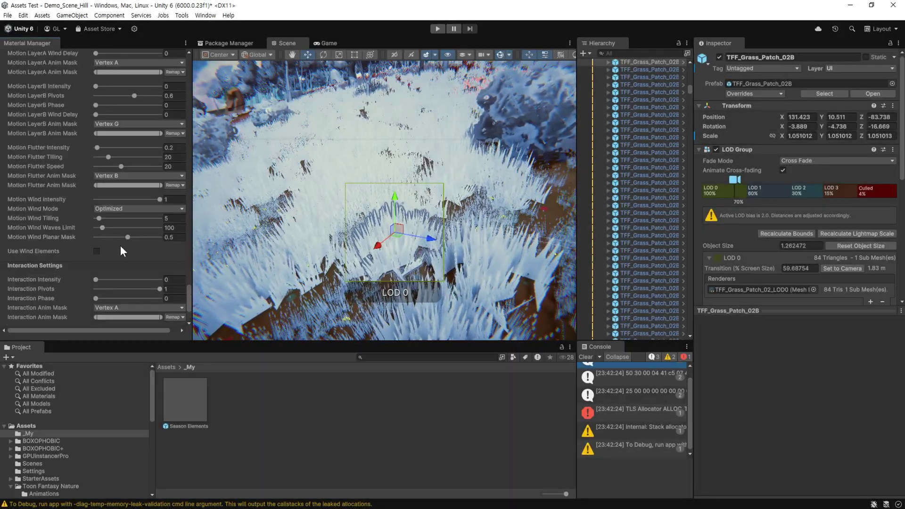
scroll(120, 253, up, 2)
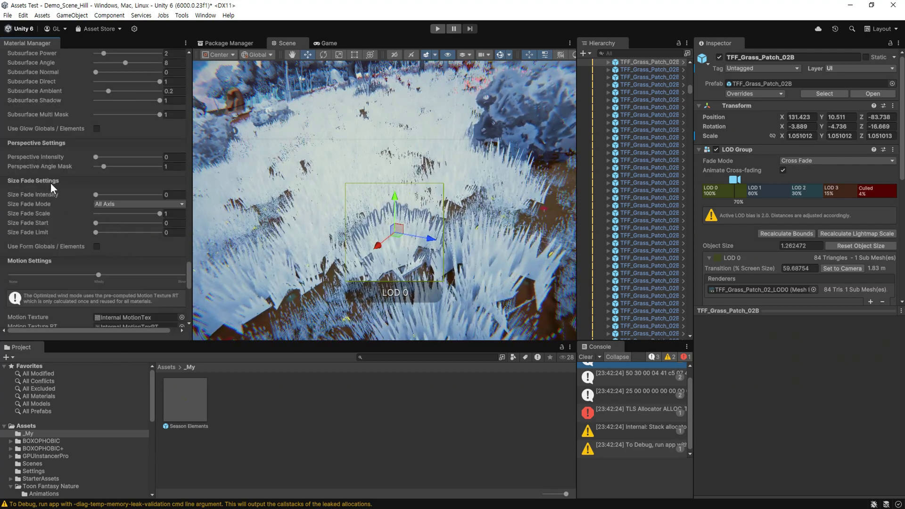
click(96, 247)
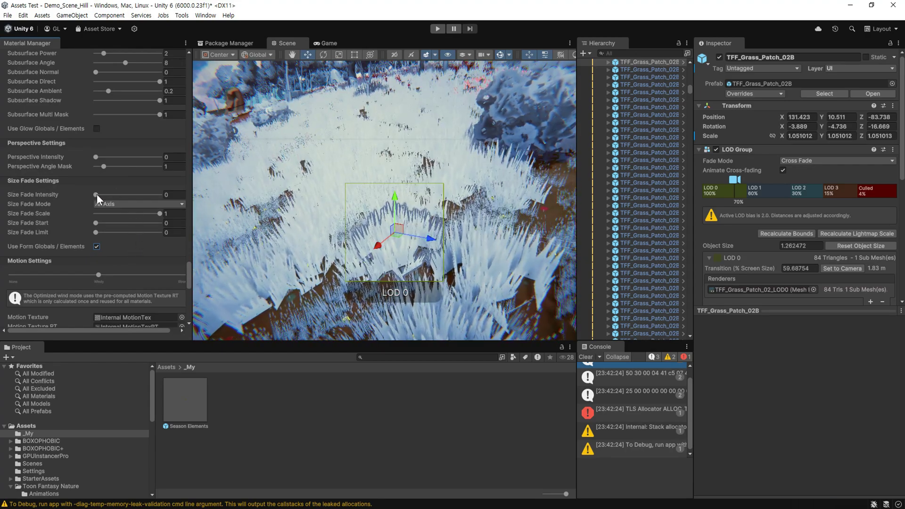
drag(97, 193, 163, 196)
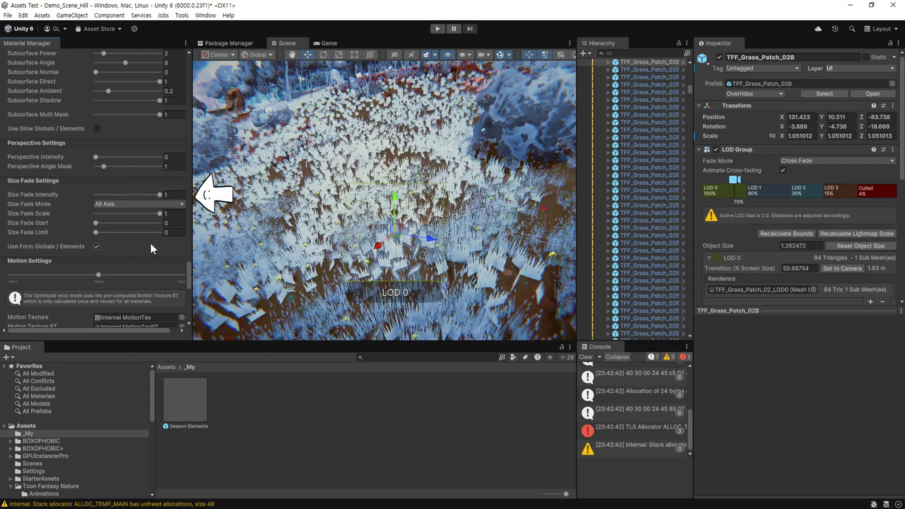
middle_drag(518, 243, 416, 243)
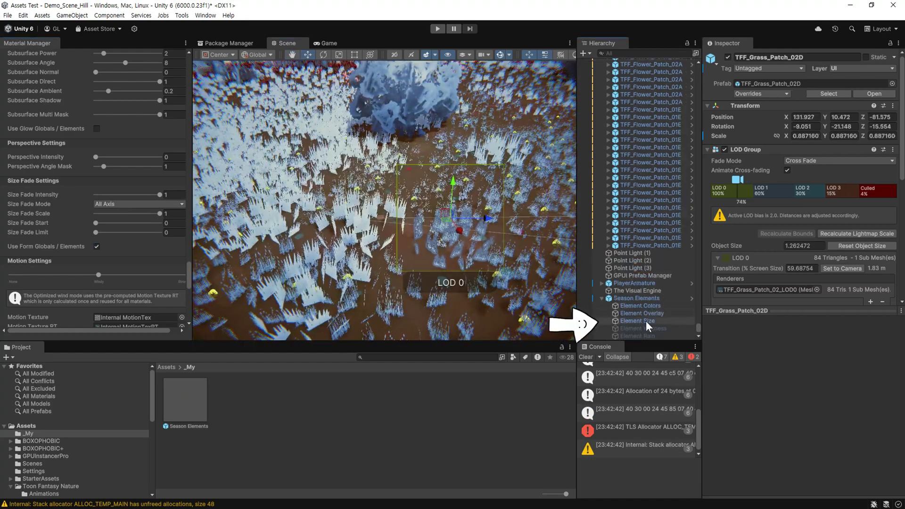
- Lower Element Size's winter and spring values and preview the hill across seasons
scroll(763, 252, down, 2)
scroll(757, 267, down, 2)
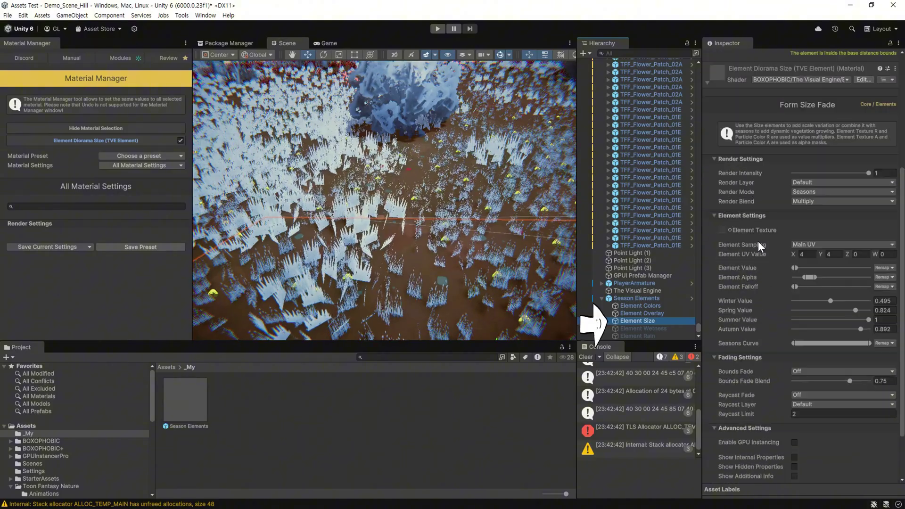
scroll(759, 242, down, 2)
scroll(796, 158, up, 1)
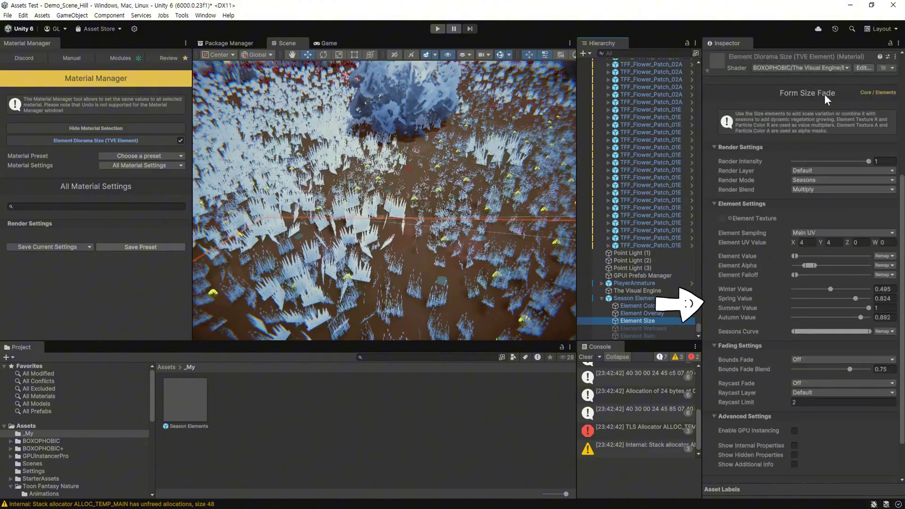
drag(830, 289, 796, 298)
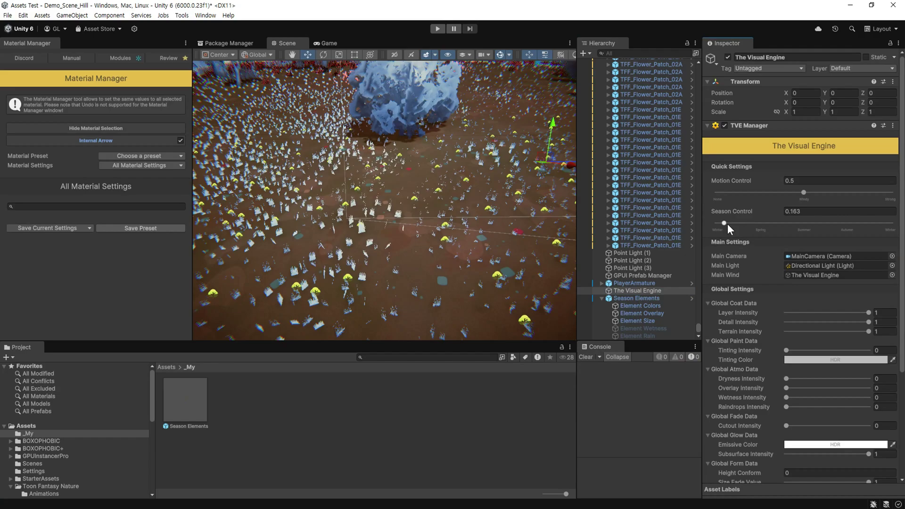
mouse_move(728, 224)
mouse_down()
mouse_move(857, 225)
mouse_move(795, 222)
mouse_up()
- Test the global Size Fade Value on the flower patches and lower Subsurface Intensity
scroll(806, 339, down, 3)
mouse_move(866, 341)
mouse_down()
mouse_move(803, 340)
mouse_move(877, 340)
mouse_up()
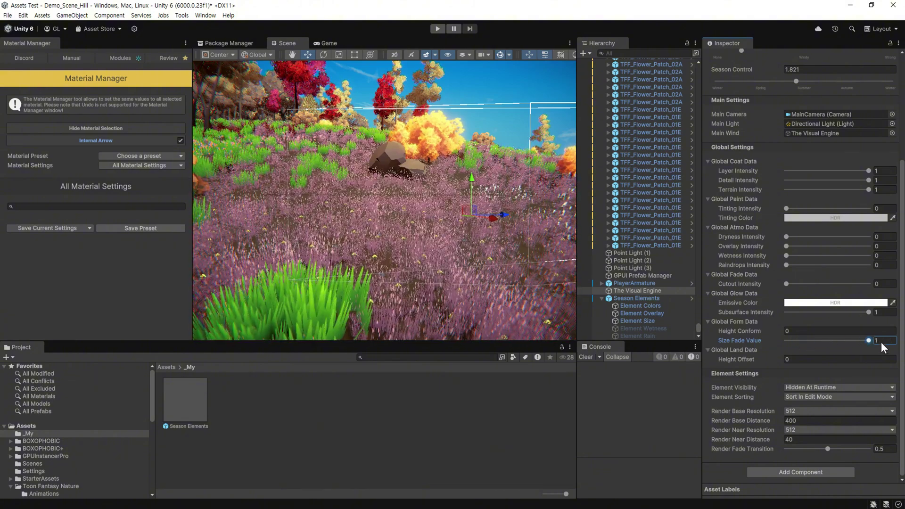
drag(869, 312, 862, 312)
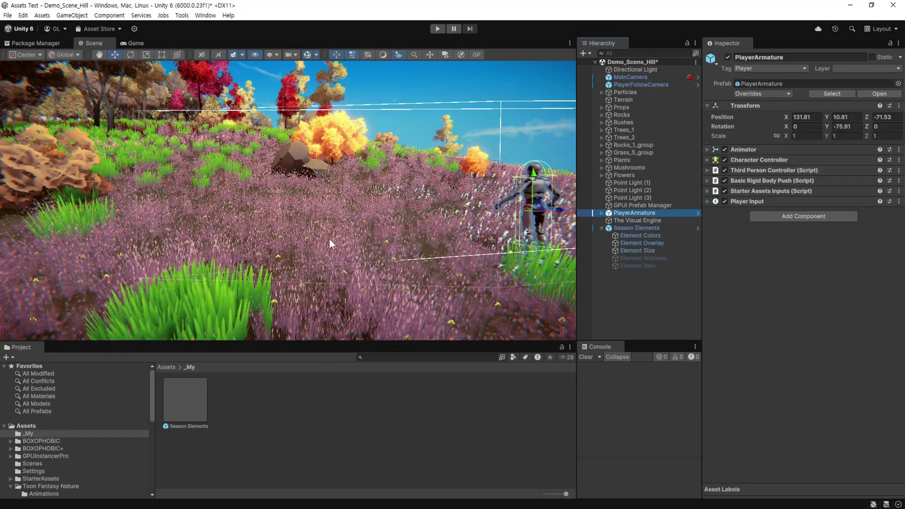
mouse_move(329, 244)
alt+mouse_down()
mouse_move(321, 203)
mouse_move(250, 274)
mouse_move(354, 269)
alt+mouse_up()
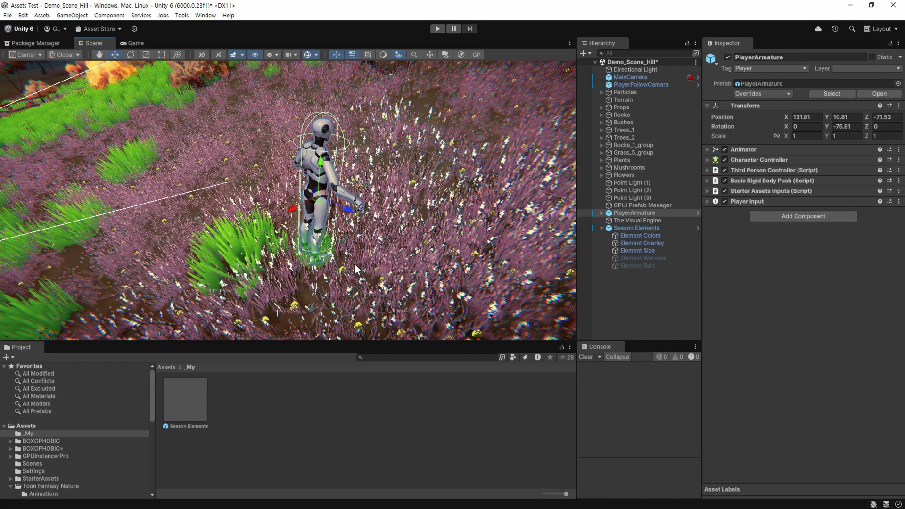
- Create a Visual Engine Element under PlayerArmature and give it the Push Interaction shader
right_click(640, 215)
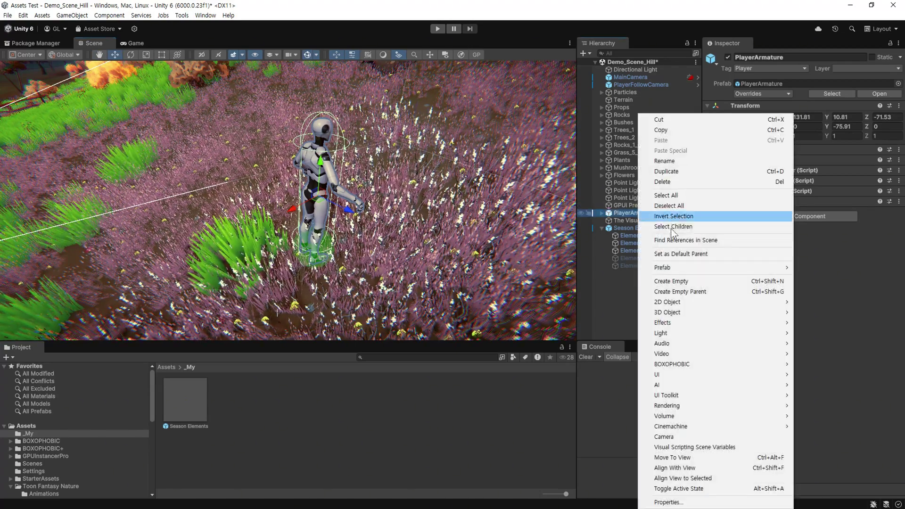
mouse_move(687, 364)
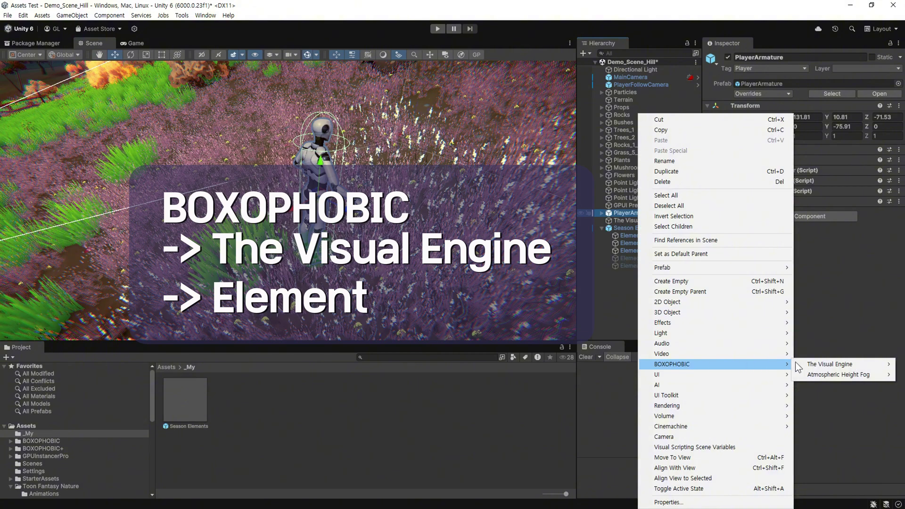
mouse_move(837, 365)
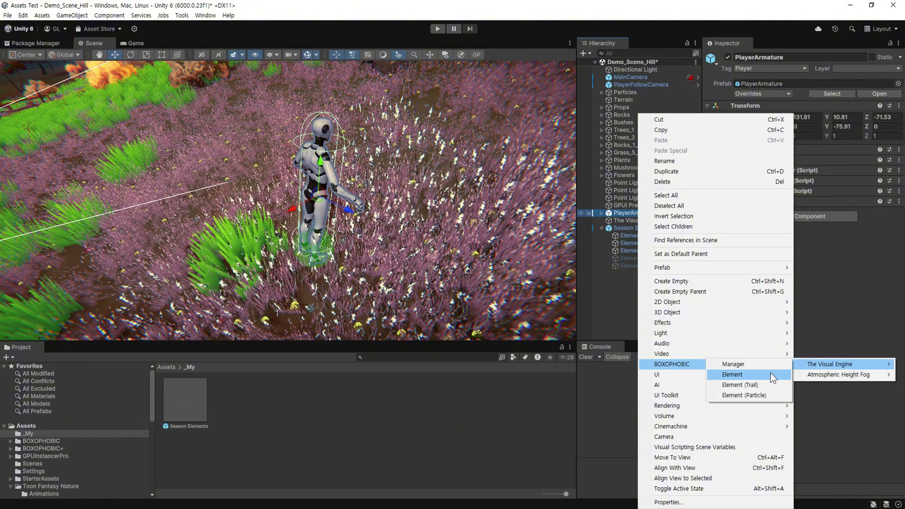
click(770, 373)
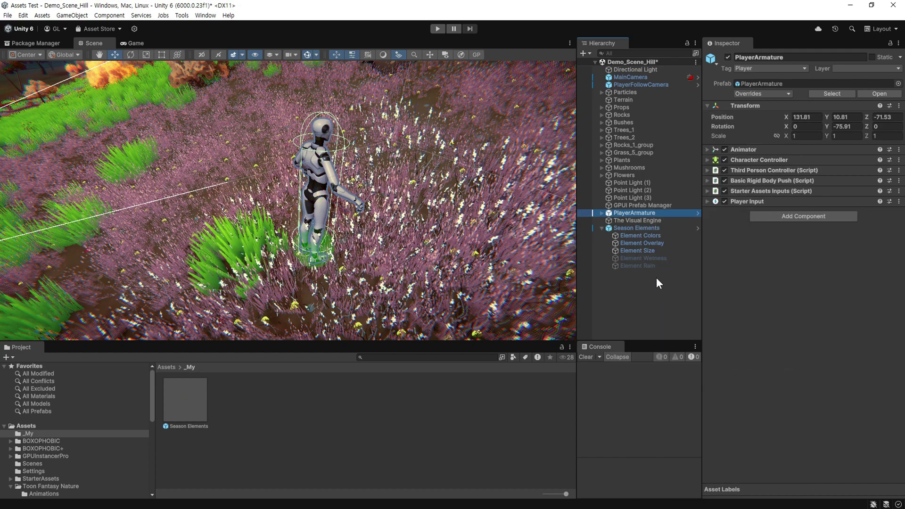
click(632, 243)
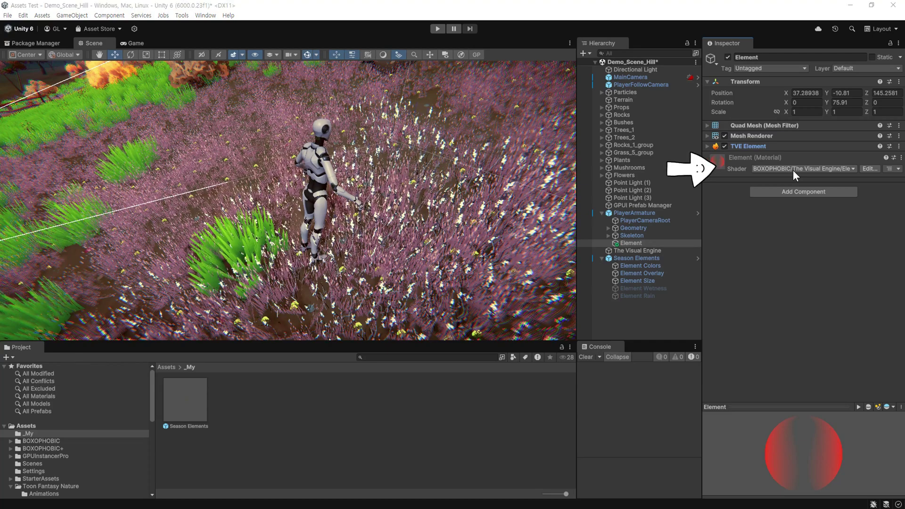
click(793, 170)
click(785, 200)
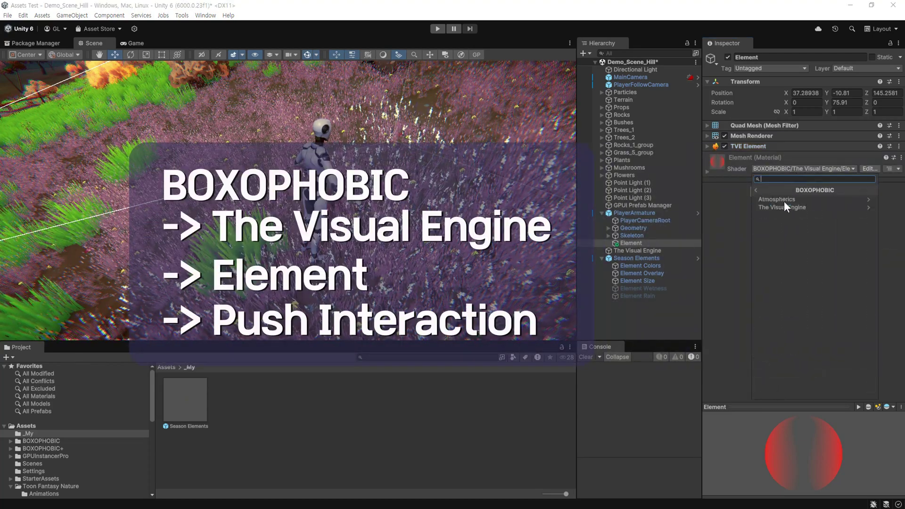
click(799, 208)
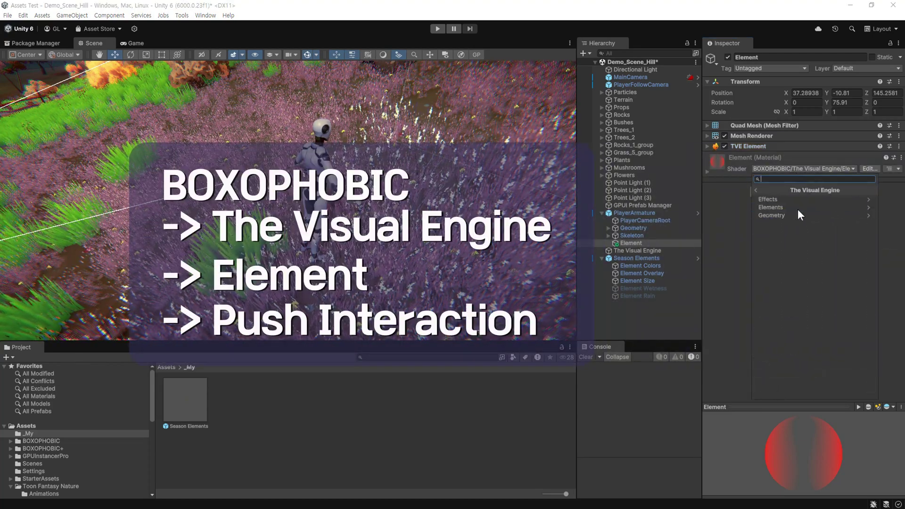
click(790, 207)
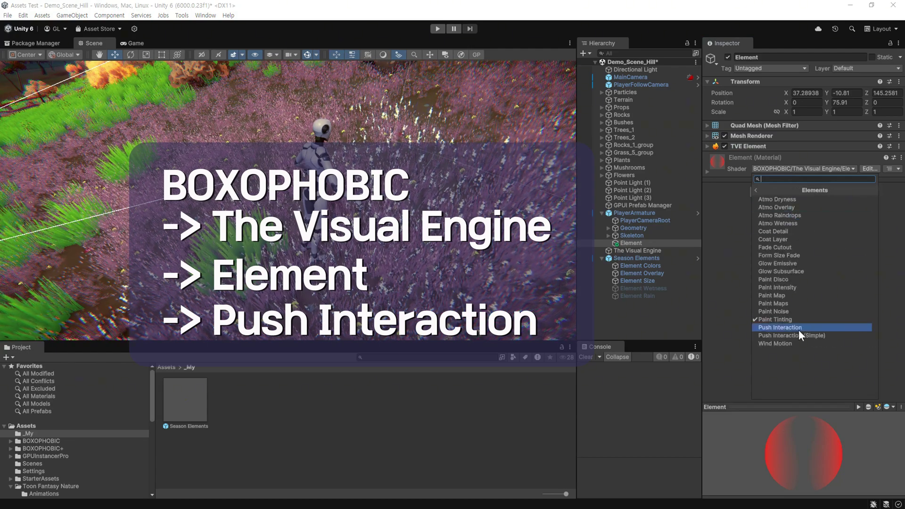
click(813, 326)
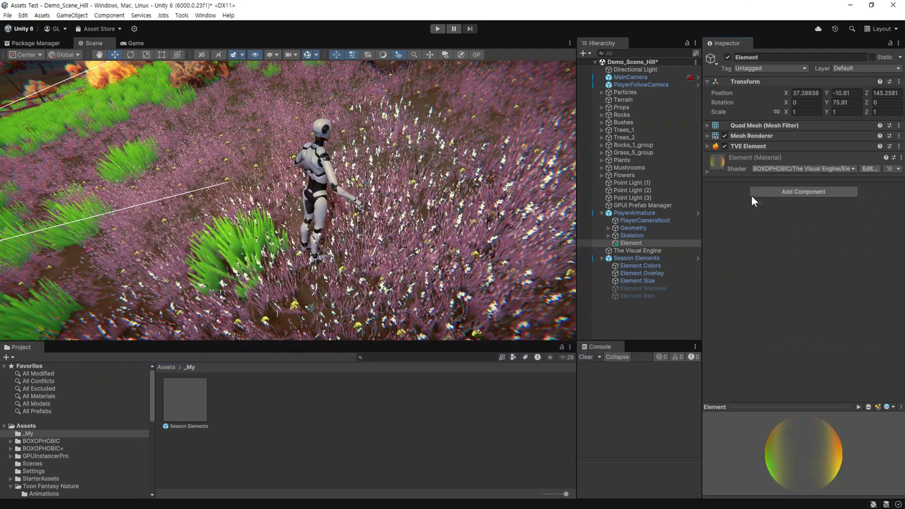
- Zero the element's position and rotation, then select a grass patch near the character
click(805, 93)
text(0	0	0		0)
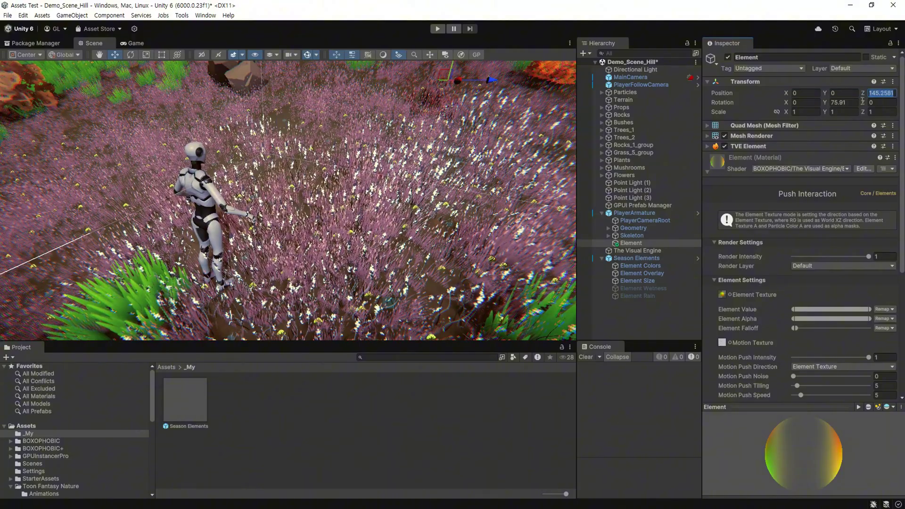
scroll(293, 178, up, 10)
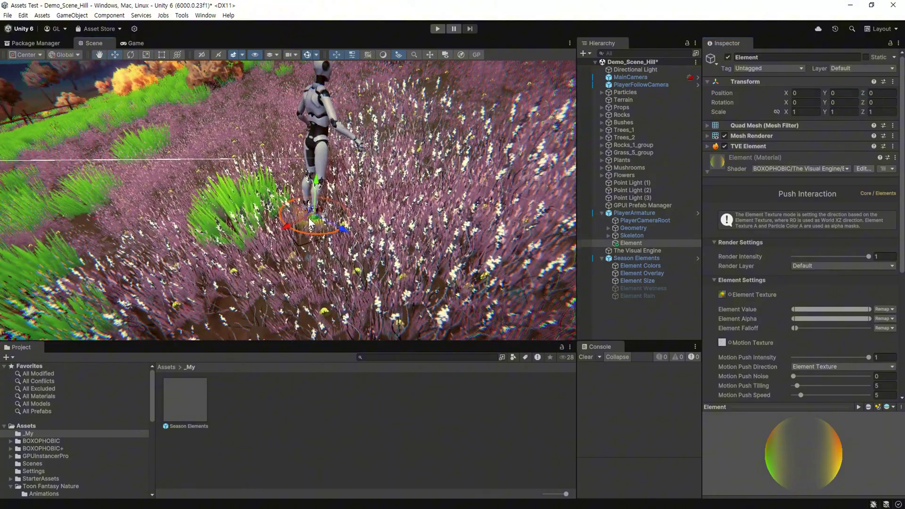
click(293, 178)
scroll(845, 258, down, 10)
scroll(846, 258, down, 3)
- Raise the grass patch material's Interaction Intensity so grass bends away
click(844, 203)
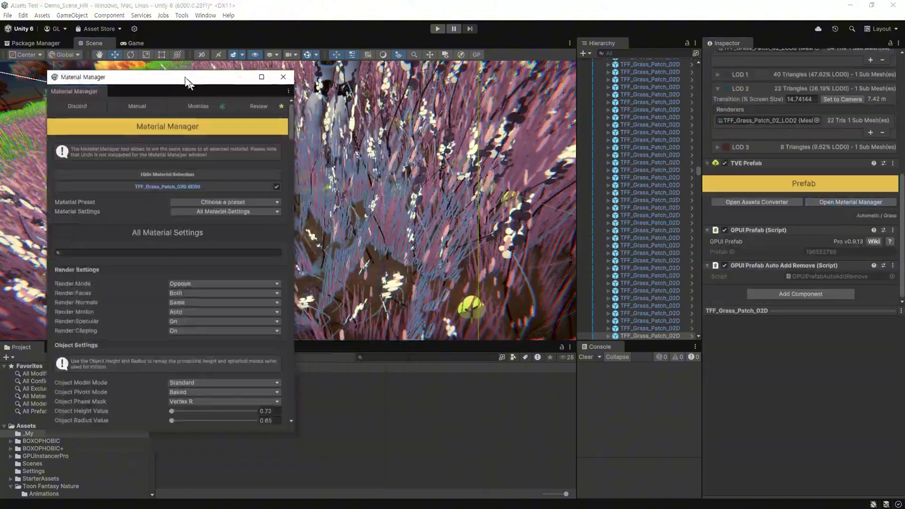
drag(241, 89, 239, 340)
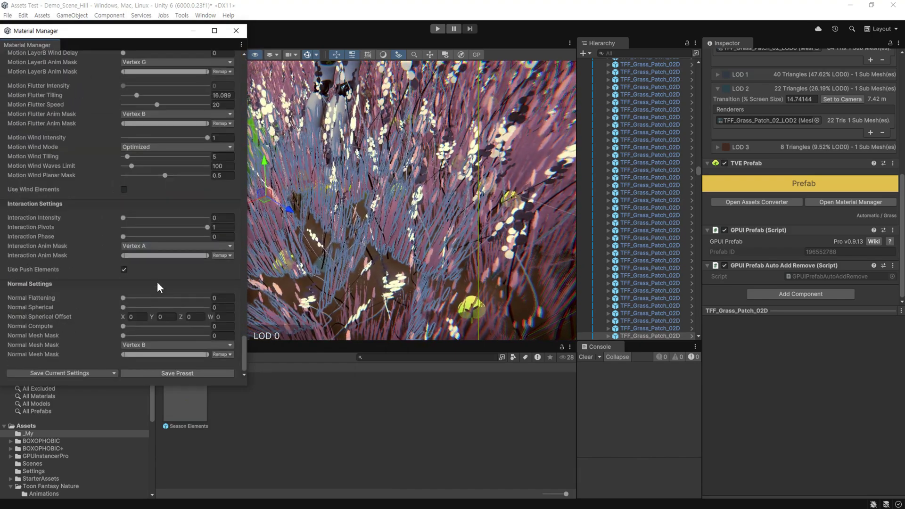
mouse_move(123, 218)
mouse_down()
mouse_move(163, 218)
mouse_move(119, 229)
mouse_up()
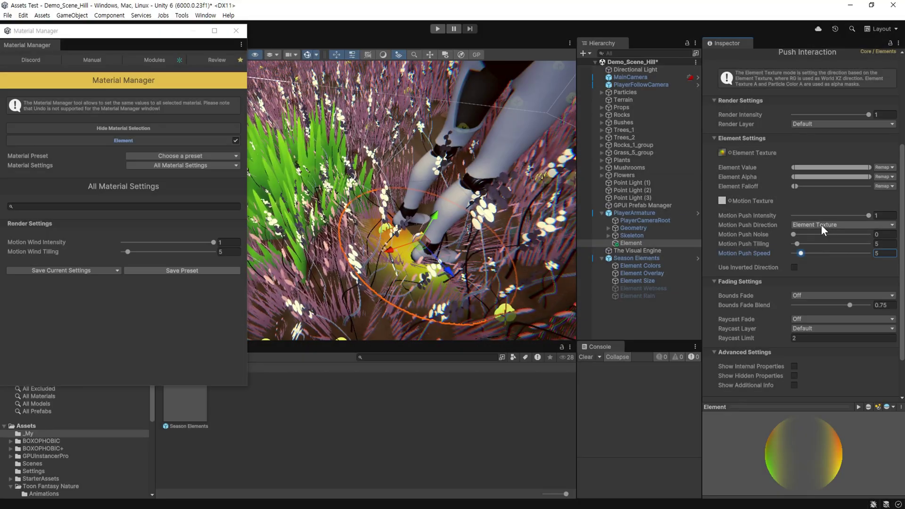
- Keep Element Texture as the Motion Push Direction after trying alternatives, and scale the element to 2
click(821, 225)
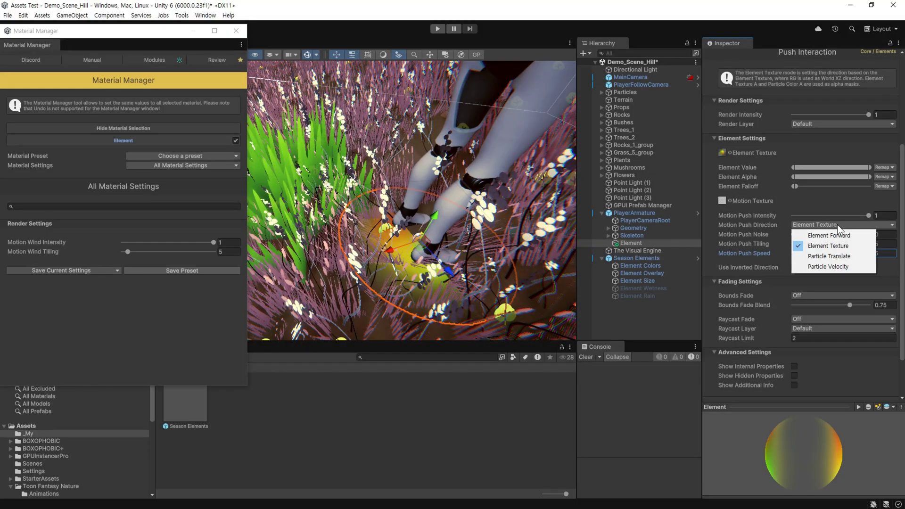
click(839, 234)
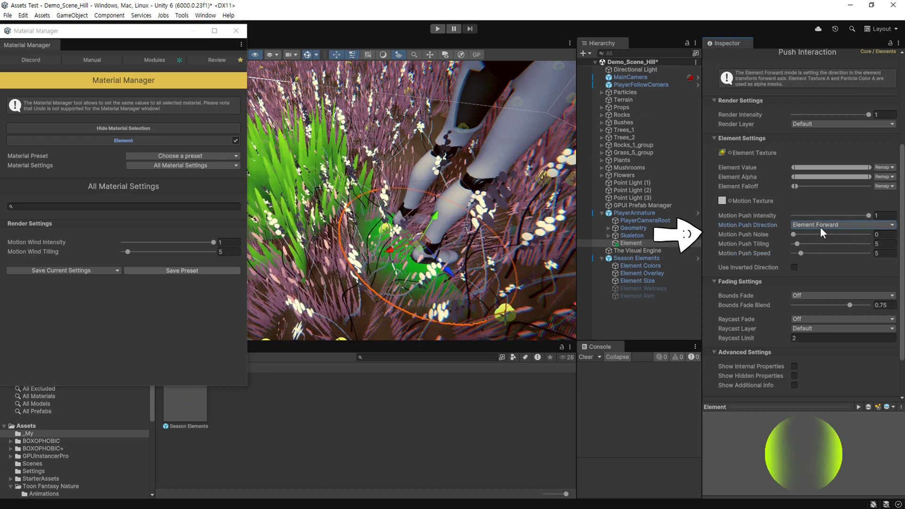
click(819, 225)
click(830, 246)
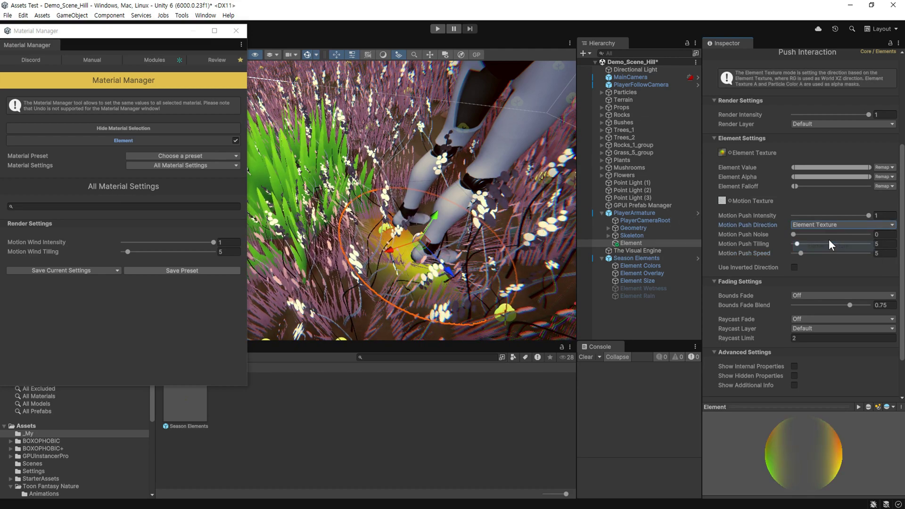
click(815, 225)
click(819, 256)
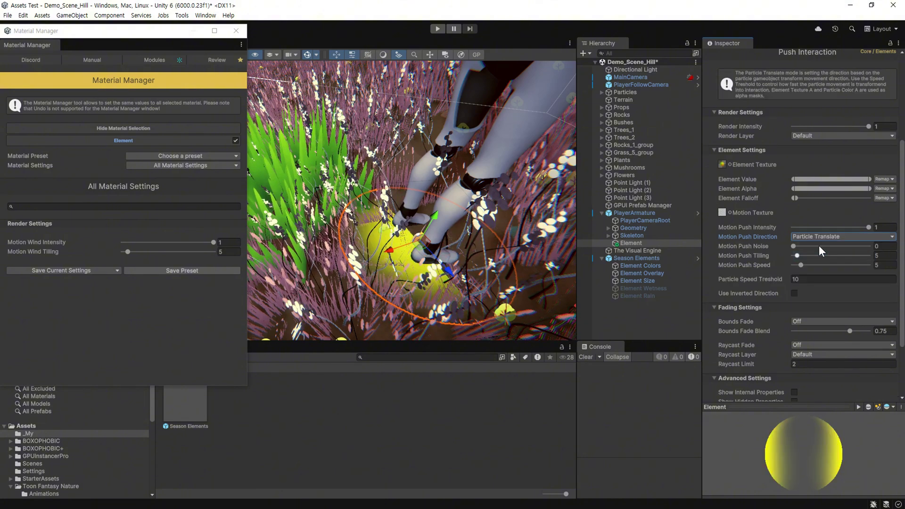
key(ctrl+z)
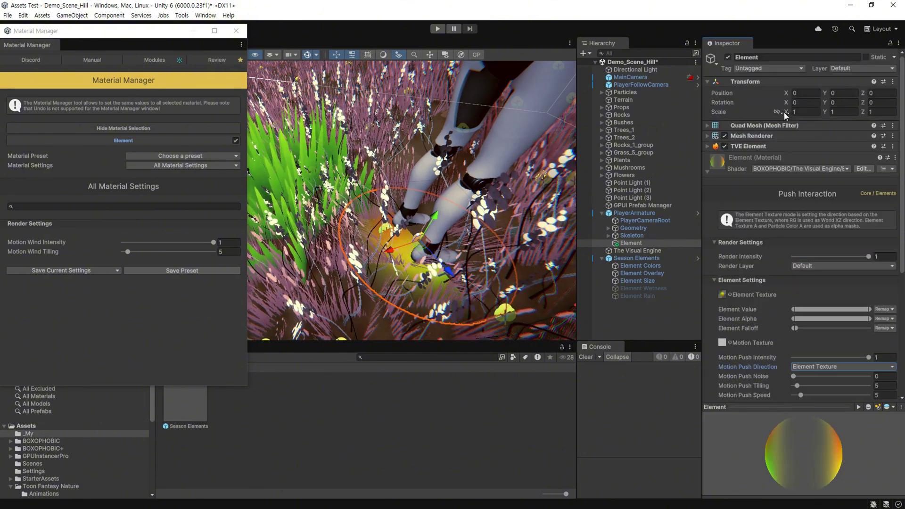
drag(782, 112, 793, 112)
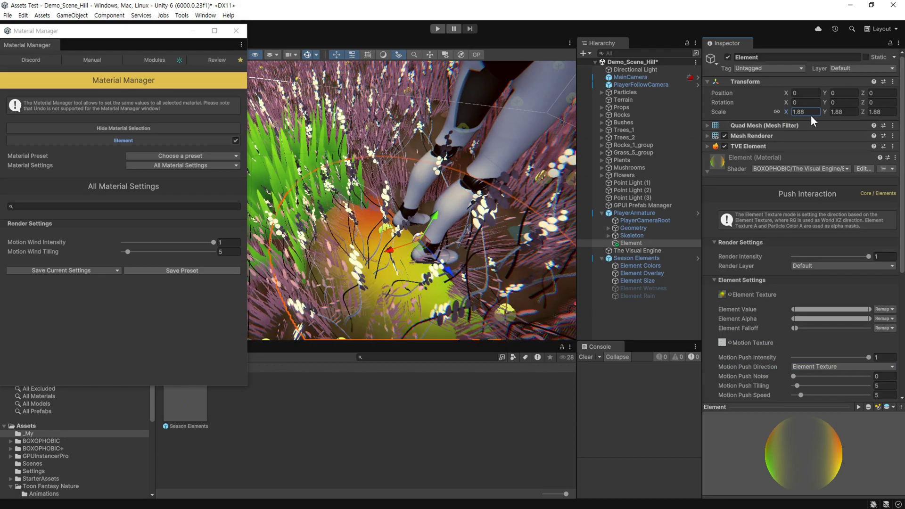
- Walk through the grass, then raise Season Control to 1.669 for green grass and autumn trees
key(w)
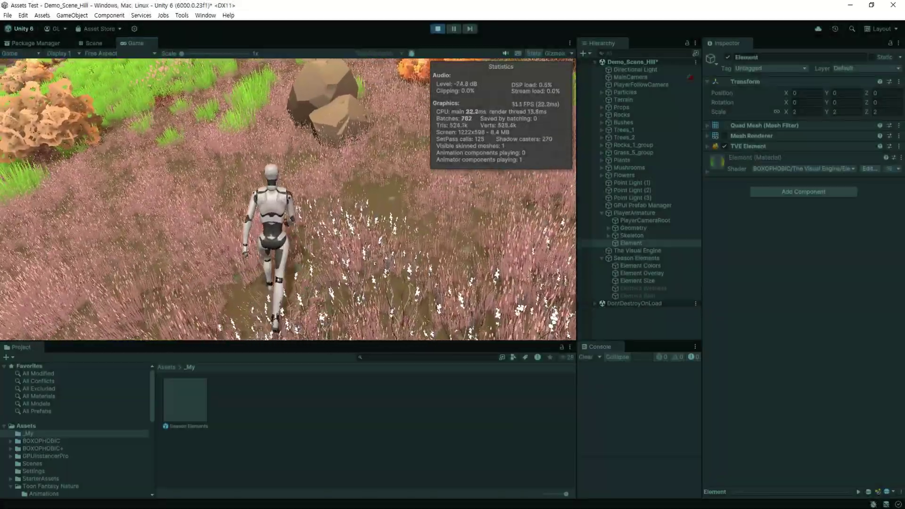
key(w)
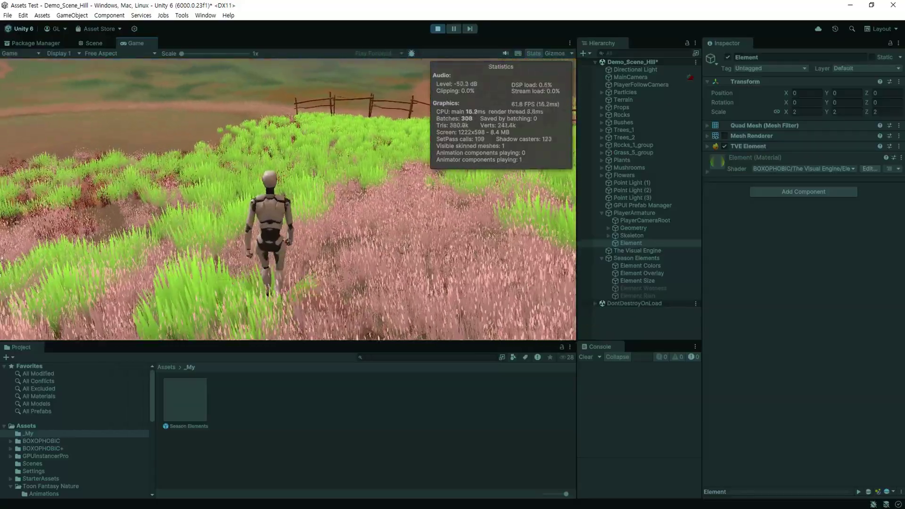
key(w)
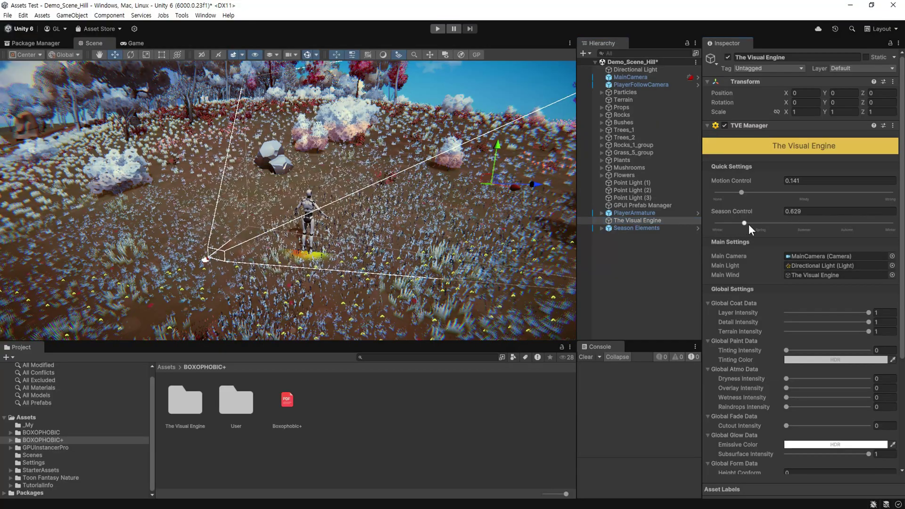
mouse_move(749, 225)
mouse_down()
mouse_move(897, 236)
mouse_move(790, 235)
mouse_up()
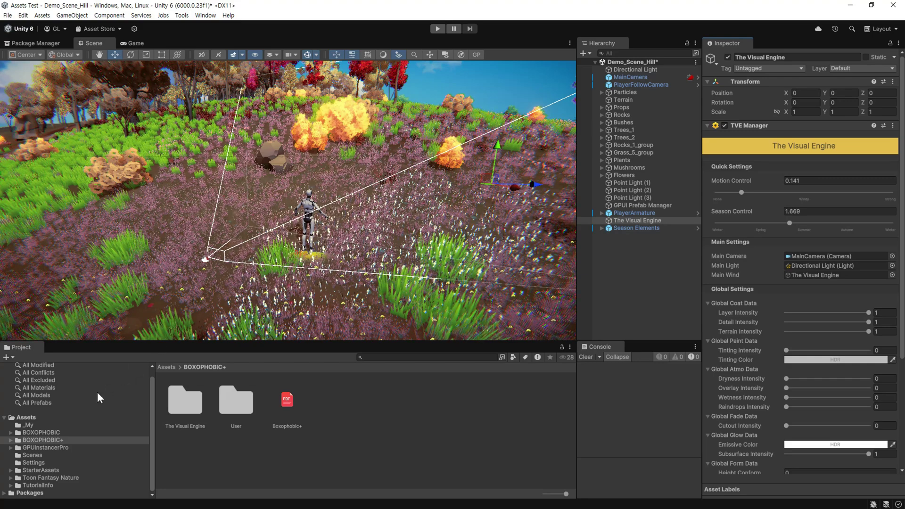
- Create a new material named terrain in the _My folder
click(65, 424)
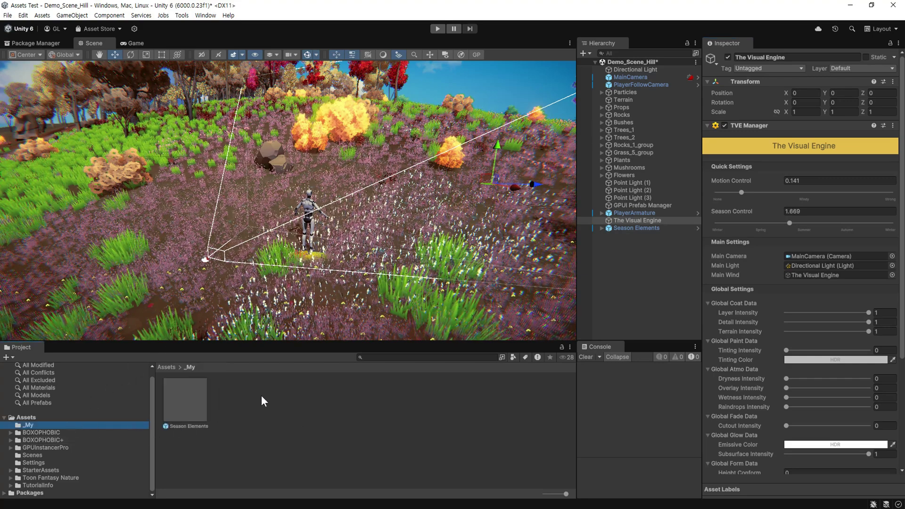
right_click(277, 389)
mouse_move(374, 134)
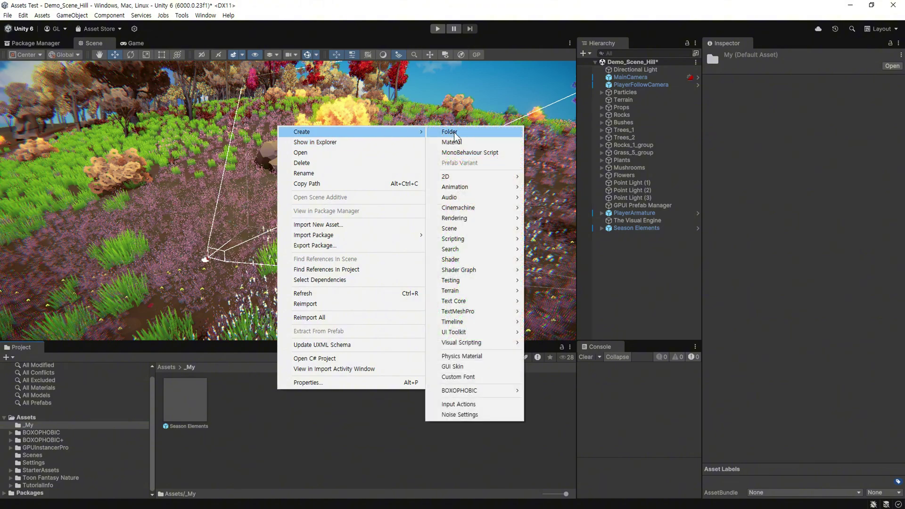
click(468, 140)
text(ten)
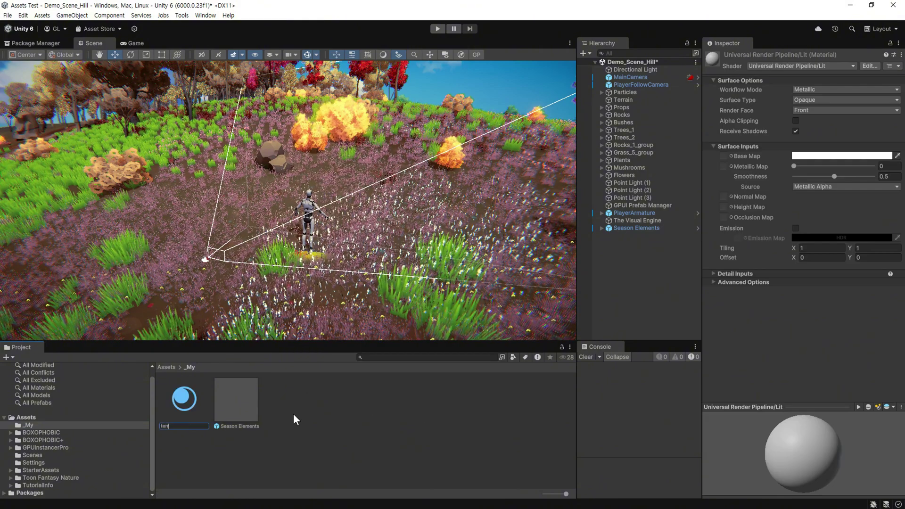
text(ain)
key(Return)
- Give the terrain material the Visual Engine Landscape > Terrain Standard Lit shader
click(765, 66)
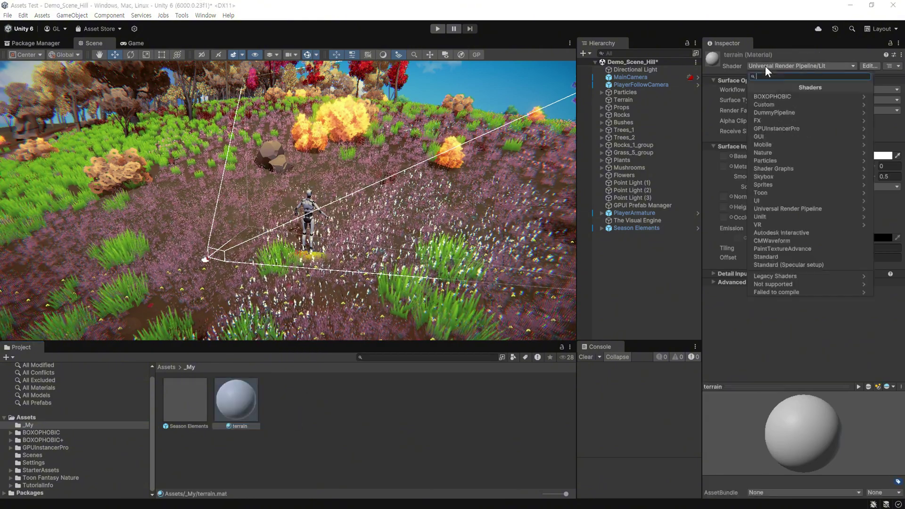
click(768, 97)
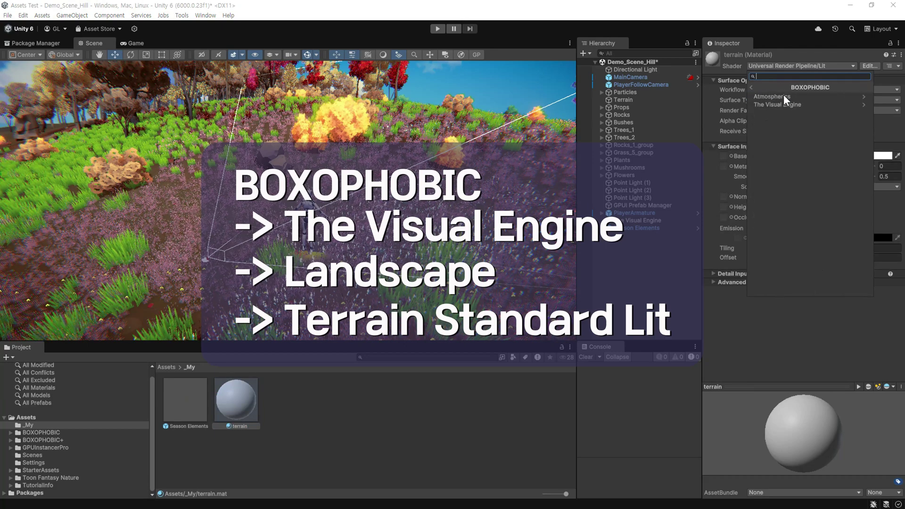
click(785, 103)
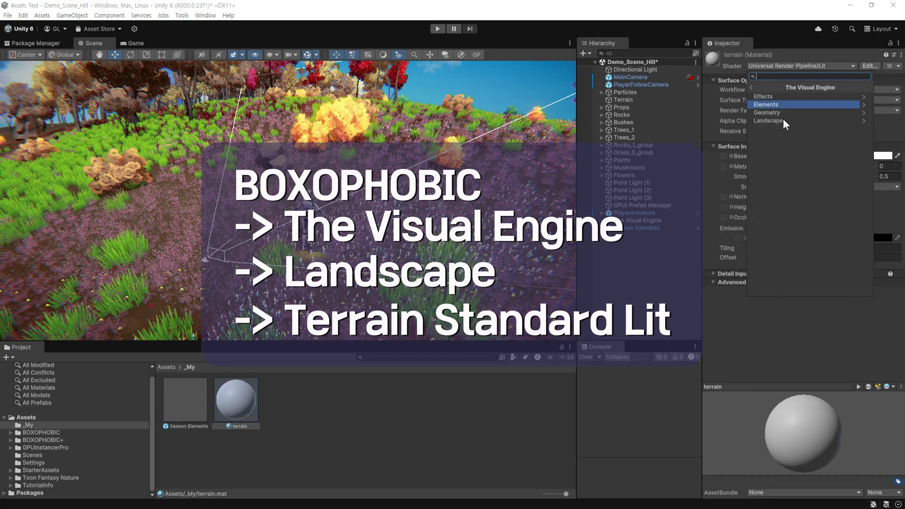
click(783, 120)
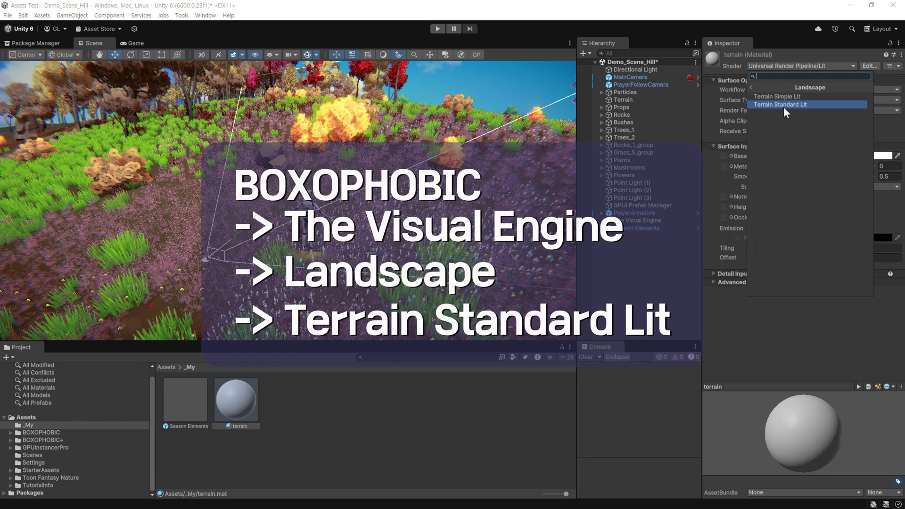
click(783, 104)
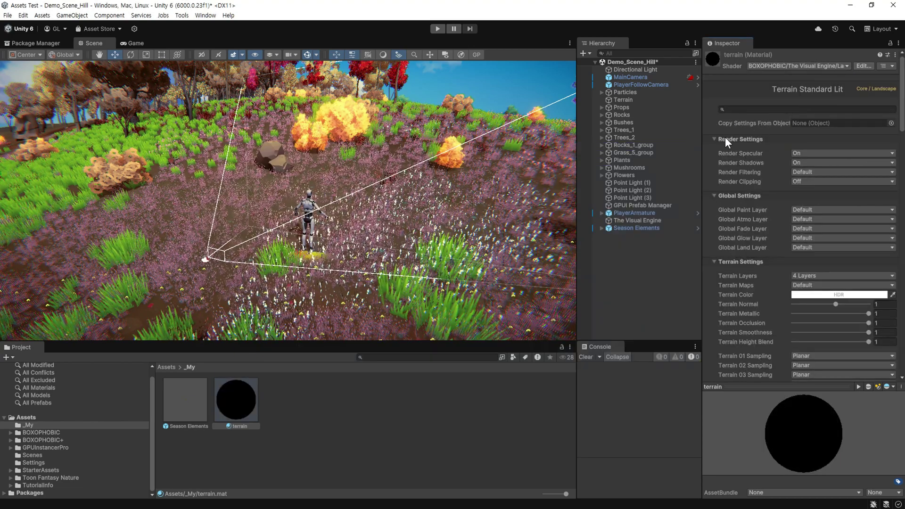
click(627, 99)
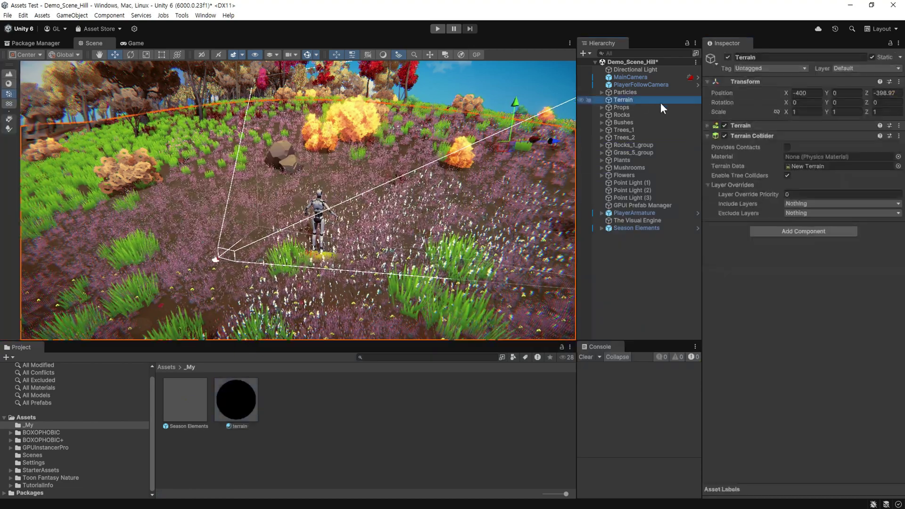
- Assign the terrain material to the Terrain component's Material field
click(708, 127)
scroll(835, 137, down, 3)
scroll(832, 148, down, 1)
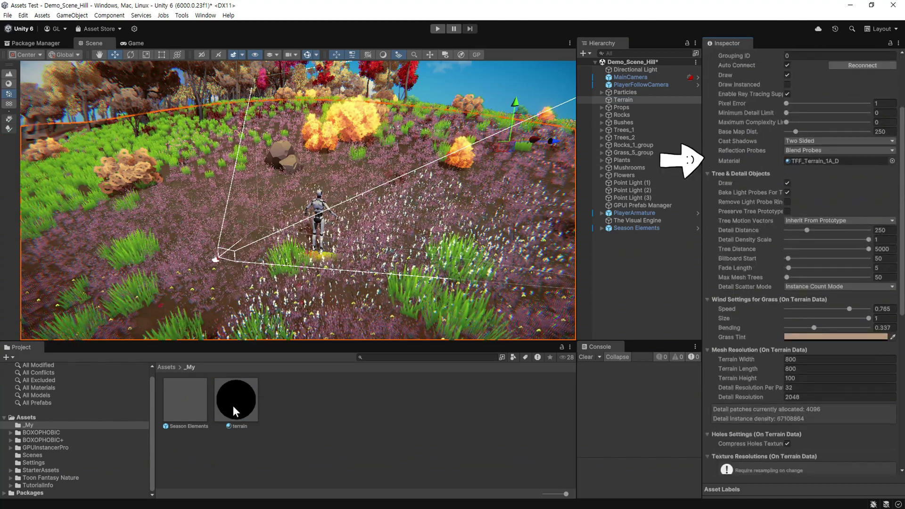
drag(234, 411, 817, 158)
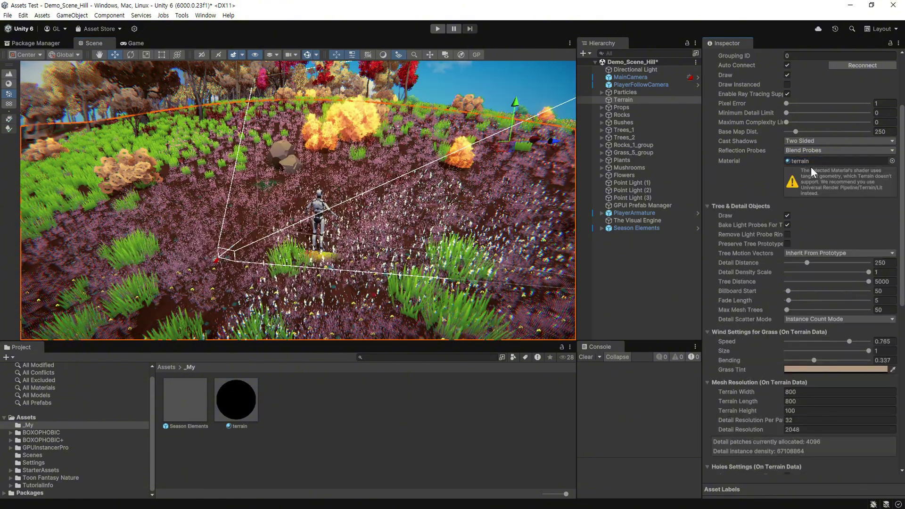
scroll(754, 151, up, 10)
click(710, 126)
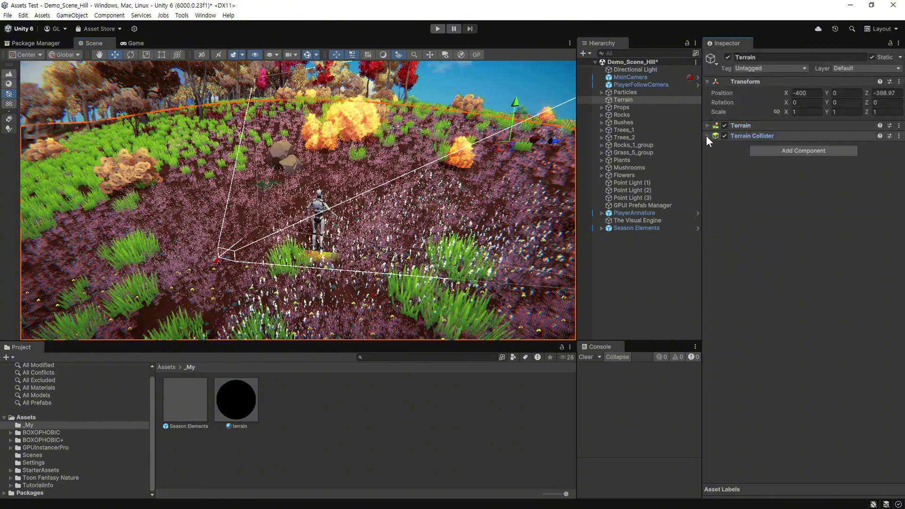
- Add a BOXOPHOBIC TVE Terrain component to the Terrain
click(766, 153)
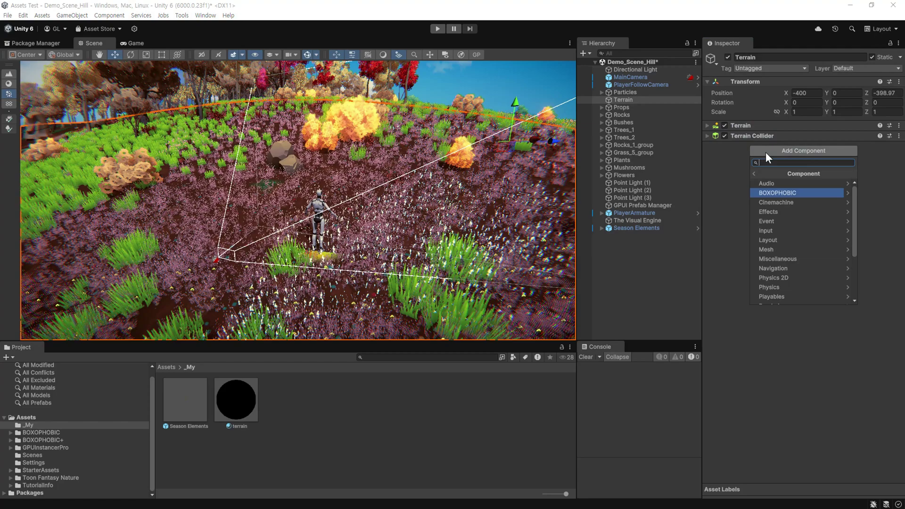
click(771, 192)
click(774, 183)
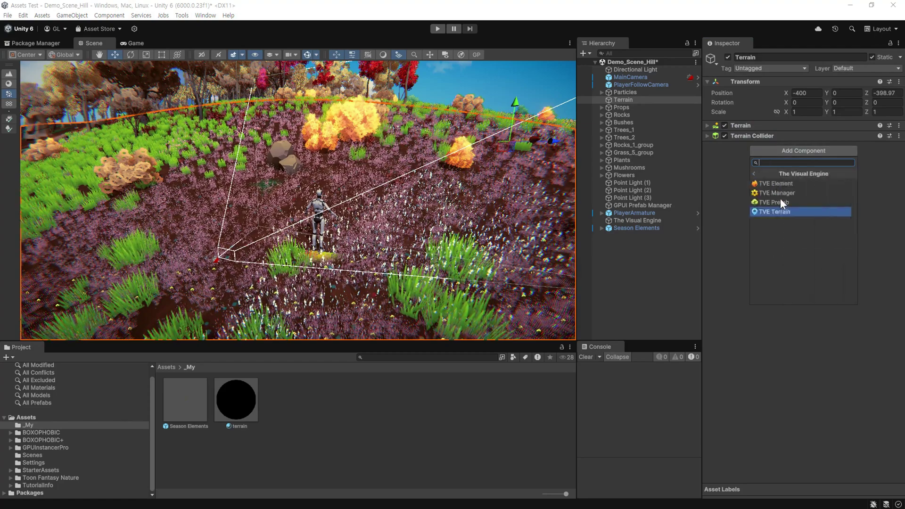
click(806, 211)
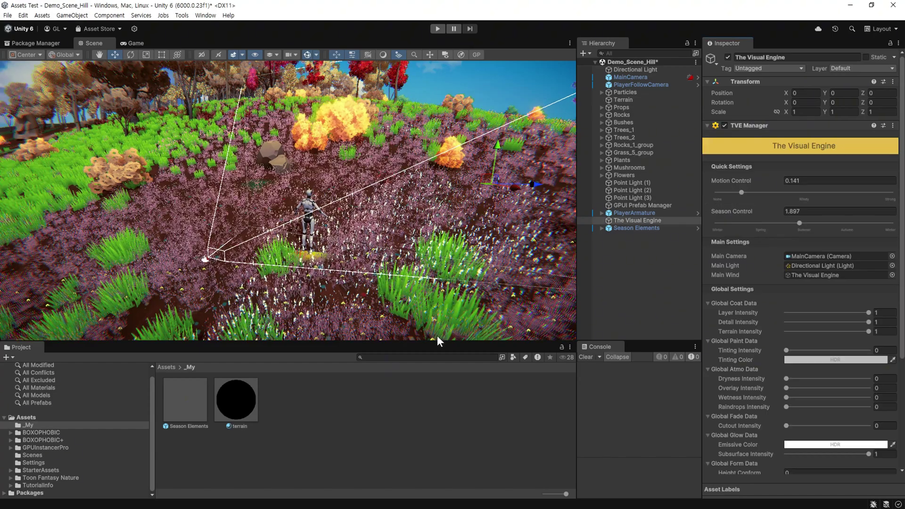
- Raise the terrain material's Overlay Intensity so snow covers the ground
click(636, 220)
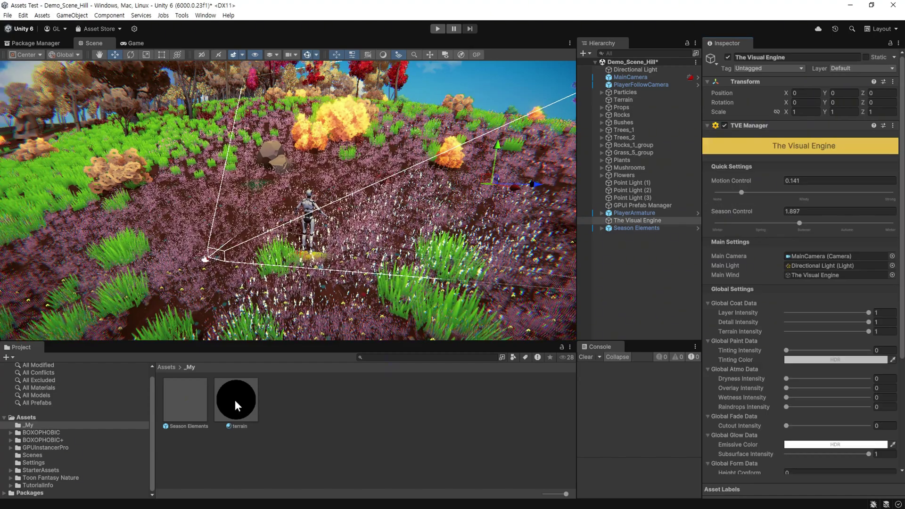
click(235, 400)
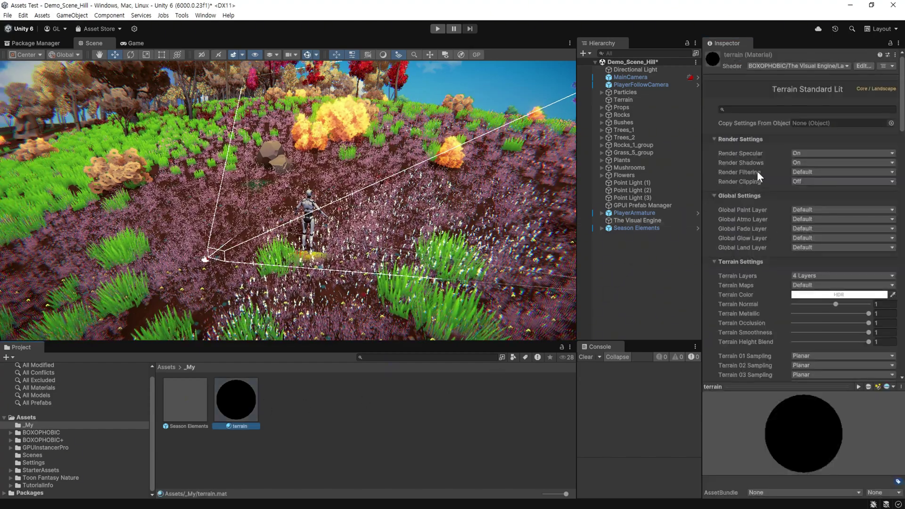
scroll(756, 182, down, 5)
scroll(753, 194, down, 5)
scroll(754, 195, down, 5)
scroll(754, 195, down, 5)
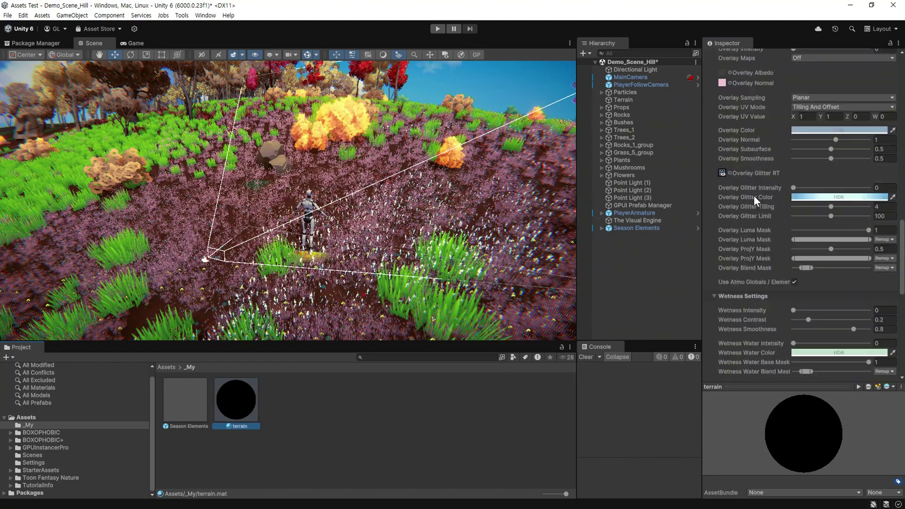
scroll(754, 195, up, 2)
scroll(754, 196, up, 1)
scroll(754, 194, up, 1)
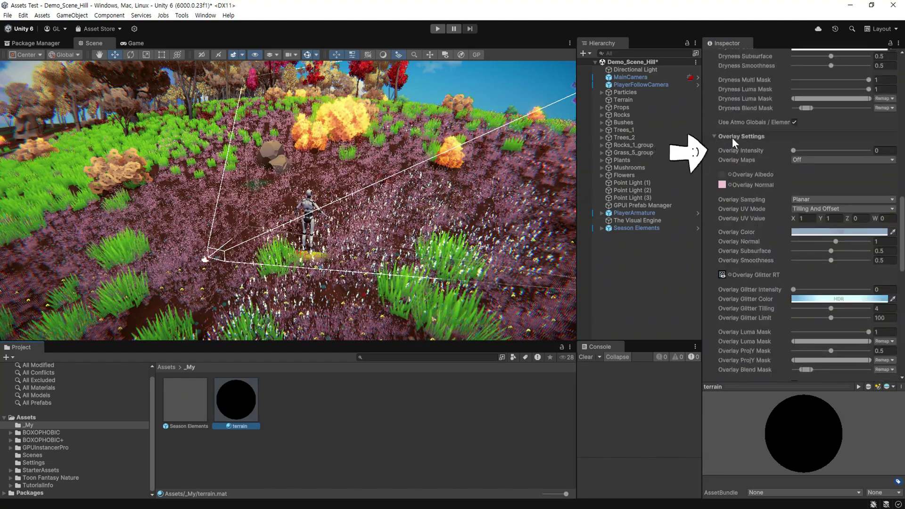
click(793, 150)
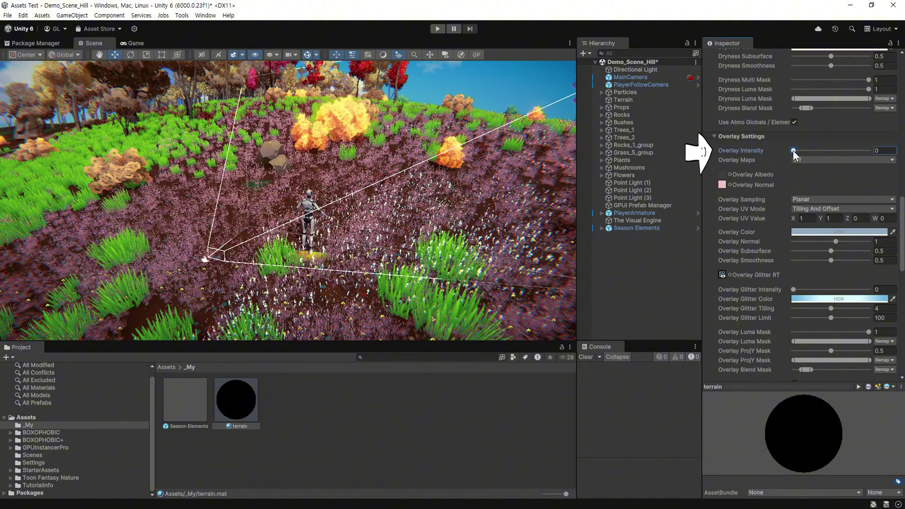
drag(793, 150, 875, 154)
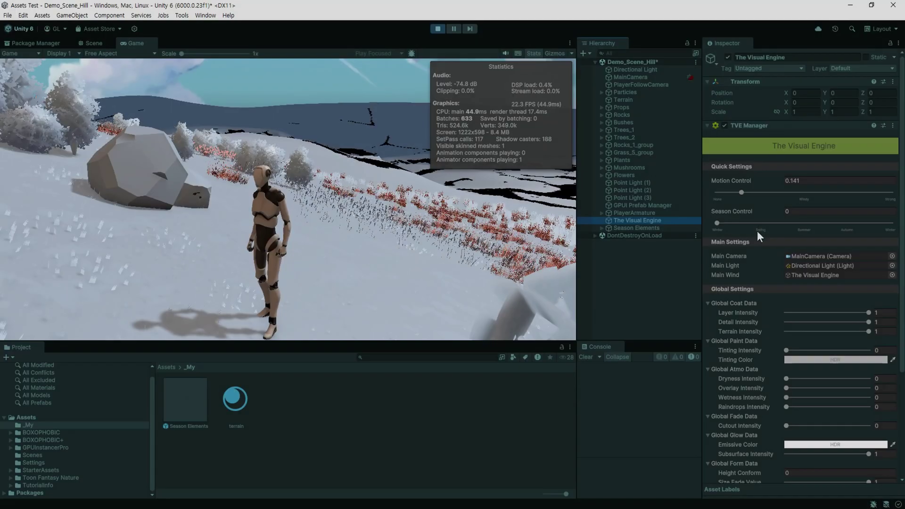
- Drag Season Control between winter and autumn to preview the terrain snow and vegetation
drag(723, 224, 878, 239)
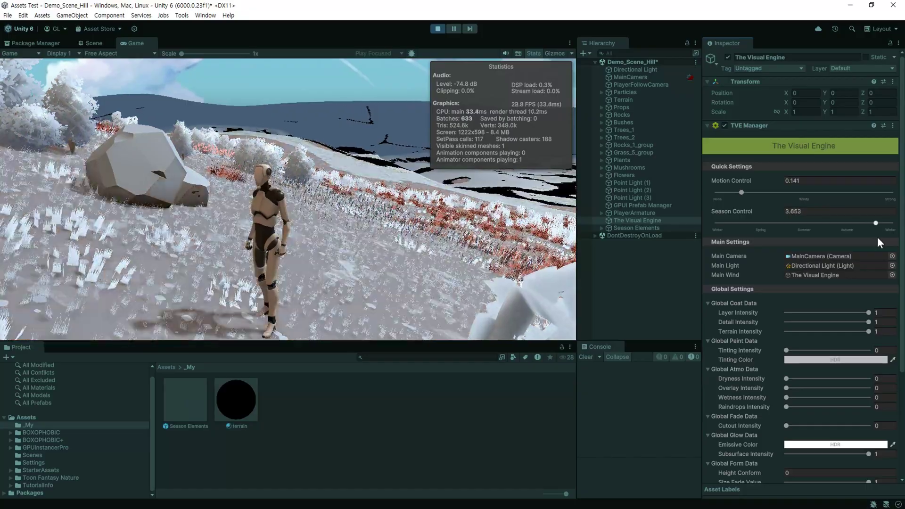
drag(878, 237, 746, 237)
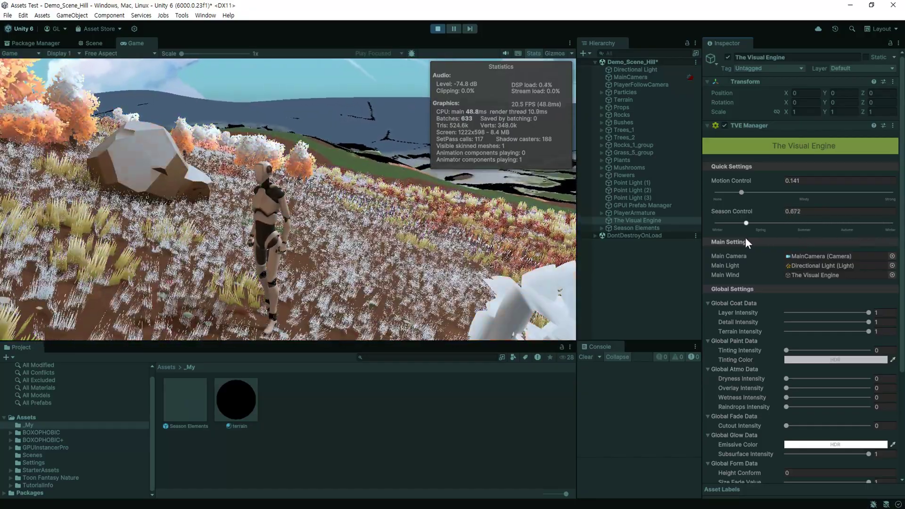
drag(745, 237, 734, 237)
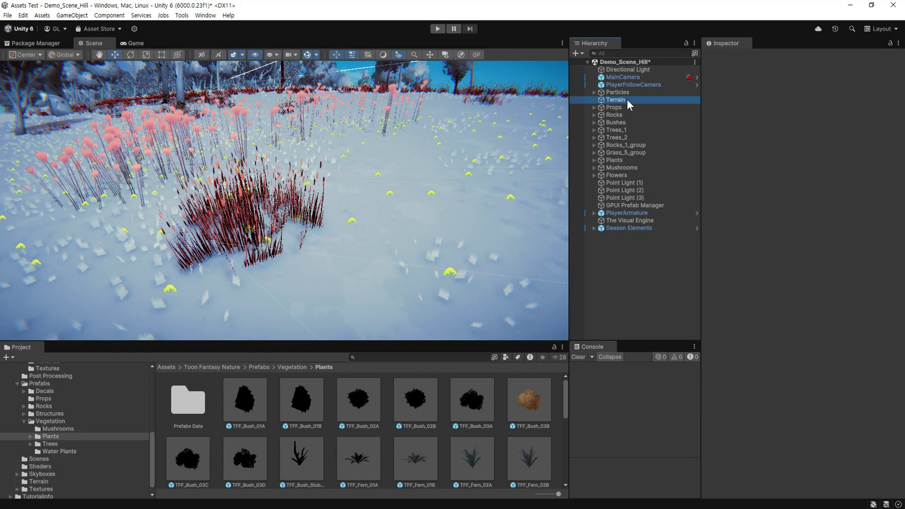
- Add a Visual Engine Surface element under Terrain and set its Terrain Mask to Height Texture
click(627, 99)
right_click(617, 99)
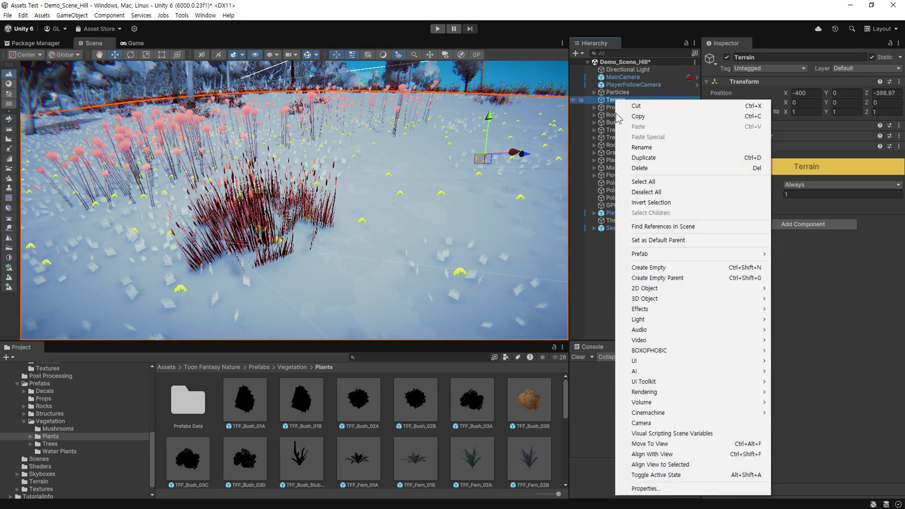
mouse_move(680, 351)
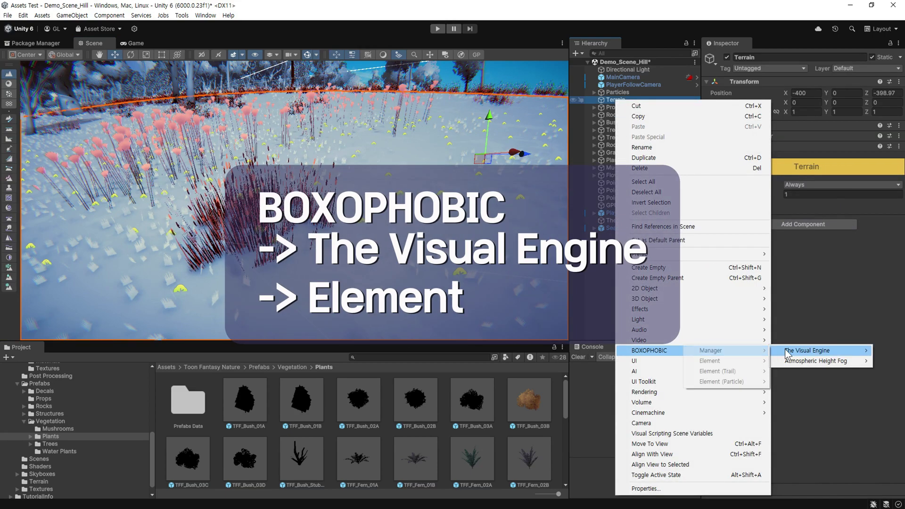
mouse_move(797, 351)
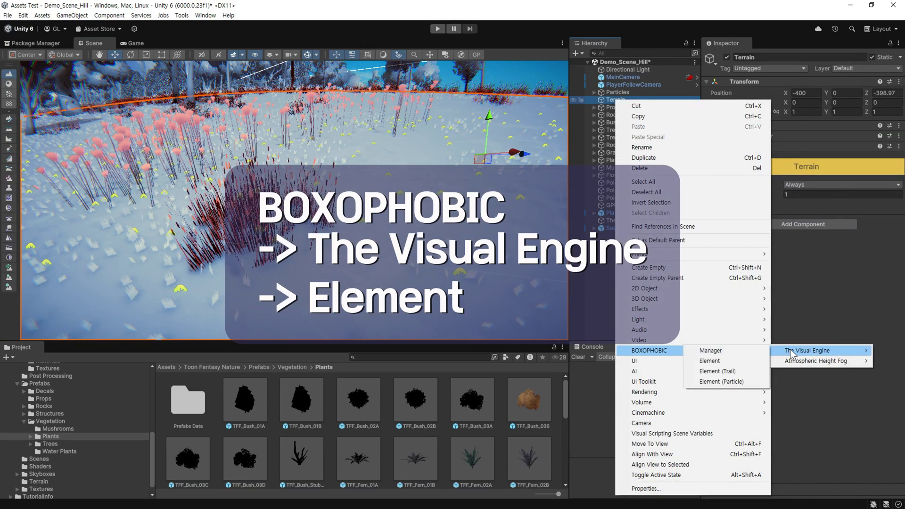
click(722, 361)
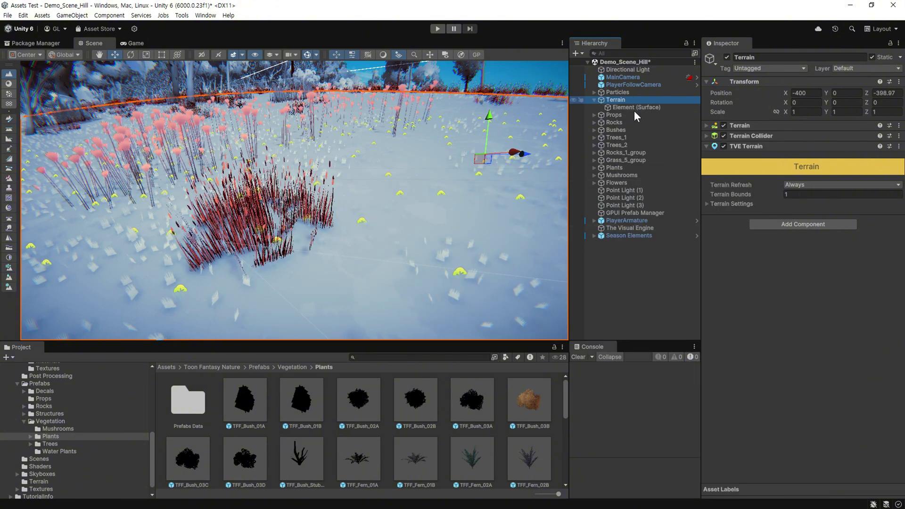
click(635, 108)
mouse_move(477, 207)
middle_down()
mouse_move(400, 241)
mouse_move(330, 230)
middle_up()
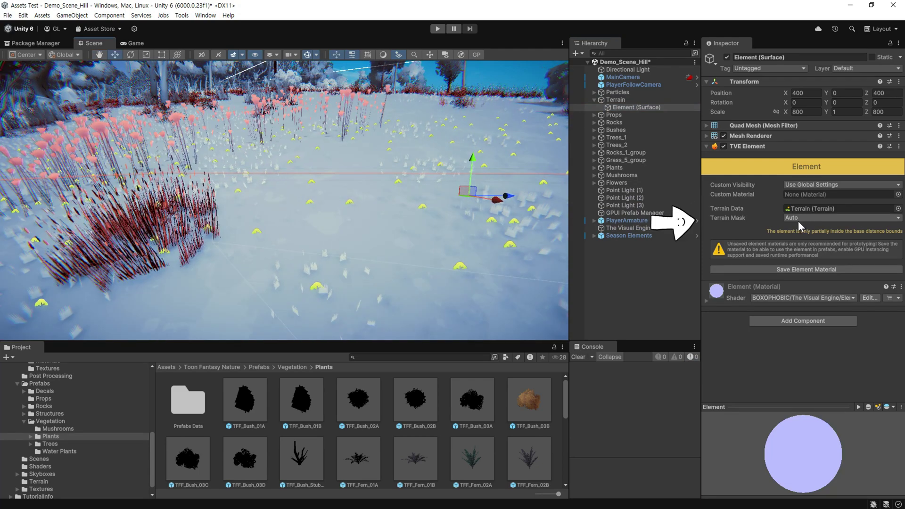
click(800, 217)
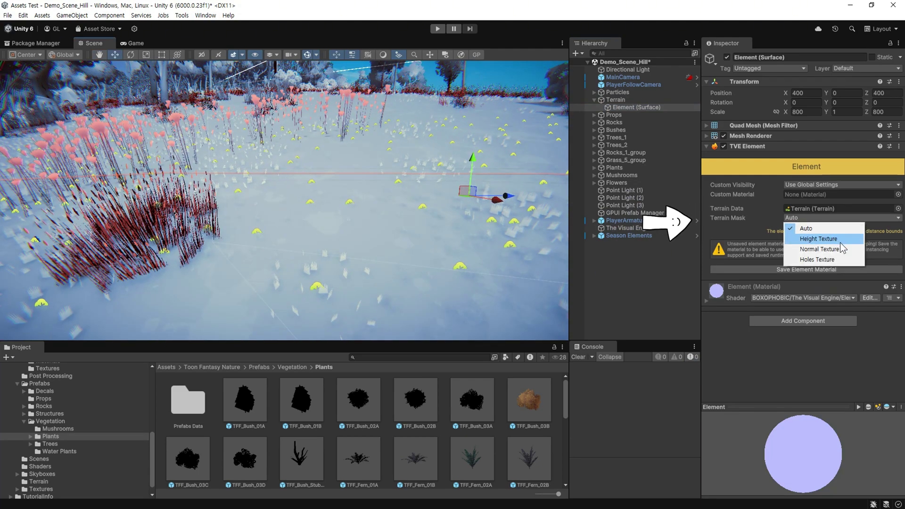
click(840, 242)
- Give the surface element the Elements > Form Surface (Terrain) shader
click(783, 146)
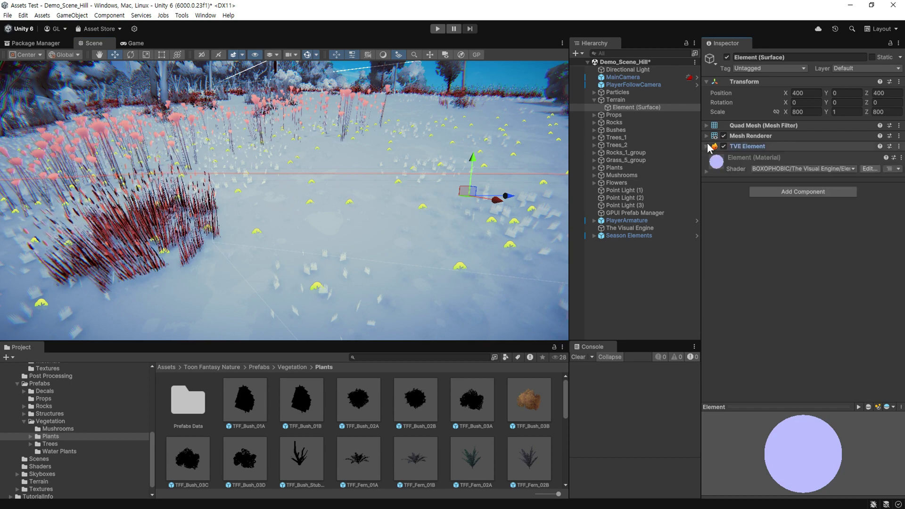
click(761, 169)
click(768, 198)
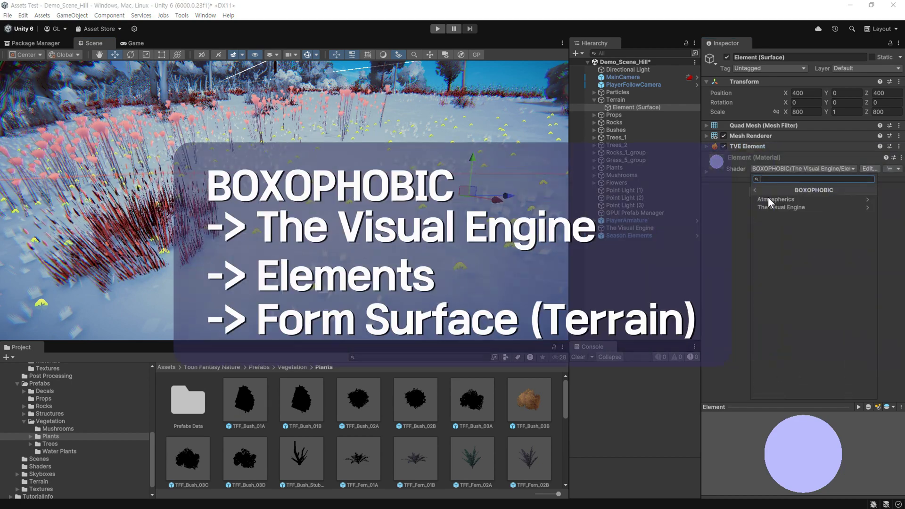
click(785, 210)
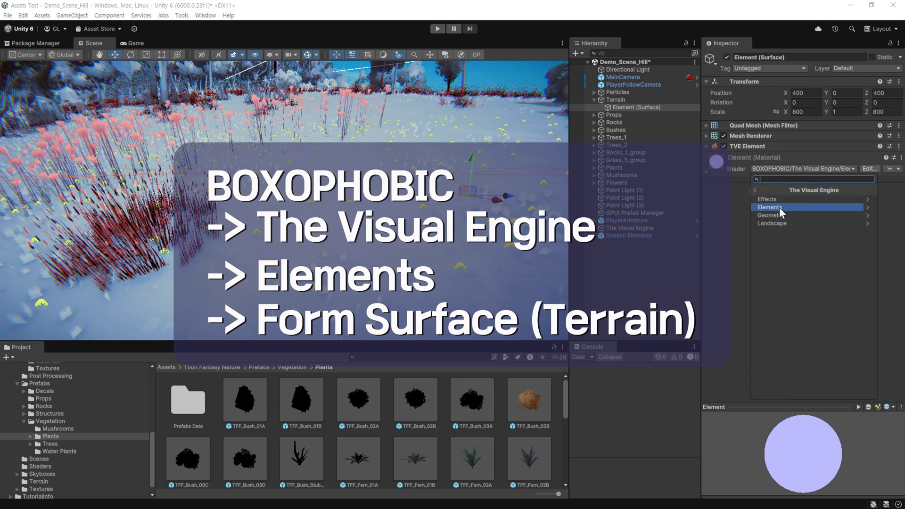
click(779, 208)
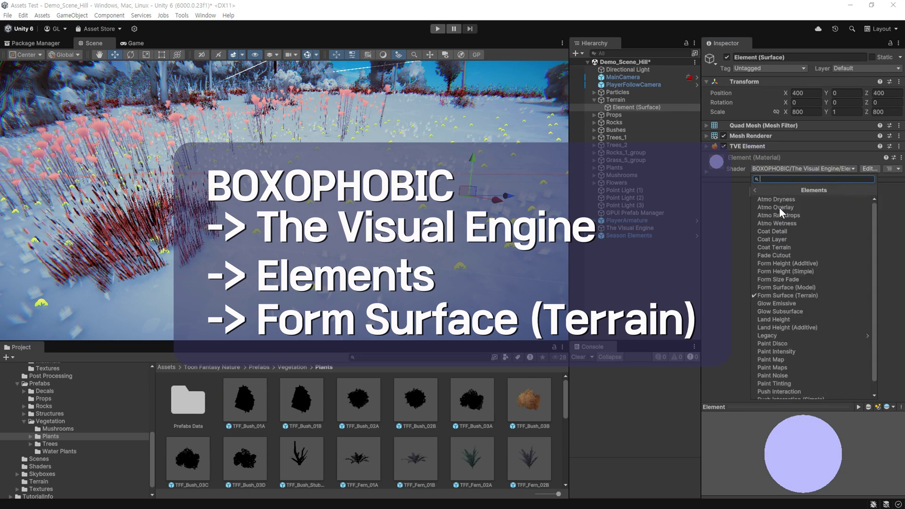
click(818, 296)
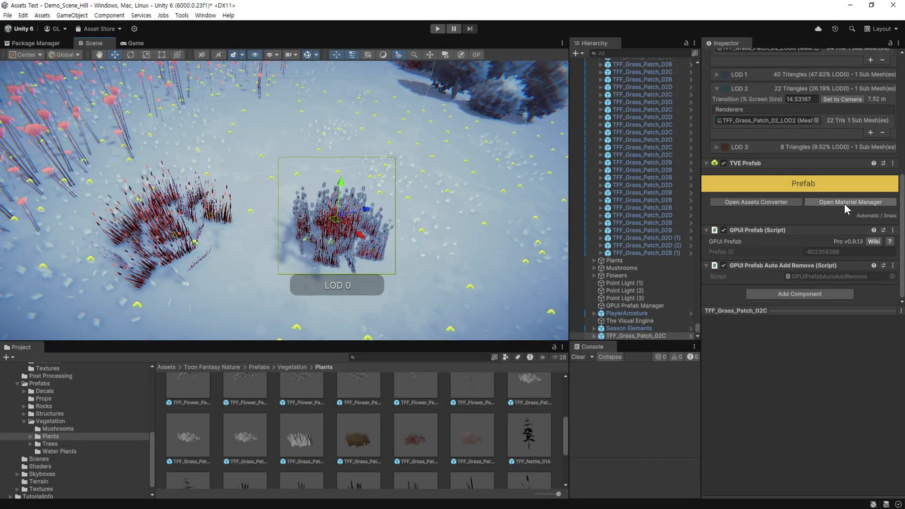
click(844, 202)
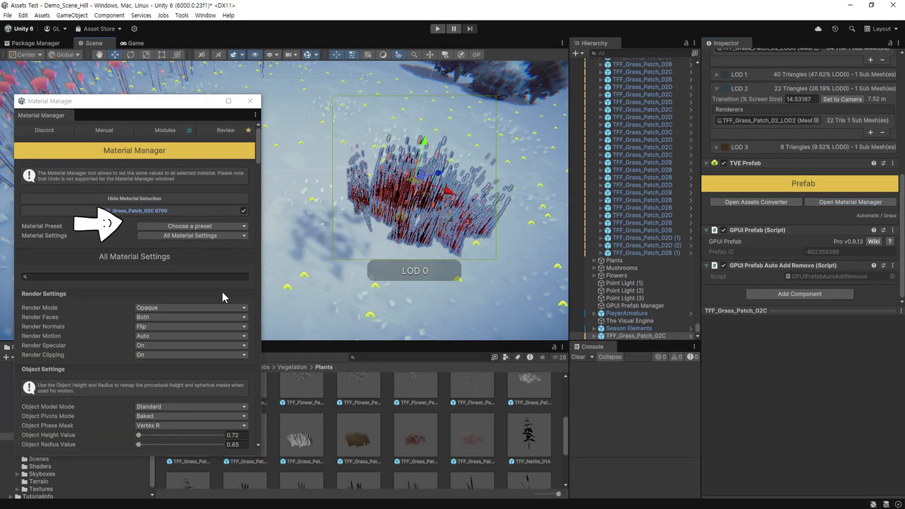
- Apply the Switch to Blanket shaders preset to the grass patch materials
click(217, 227)
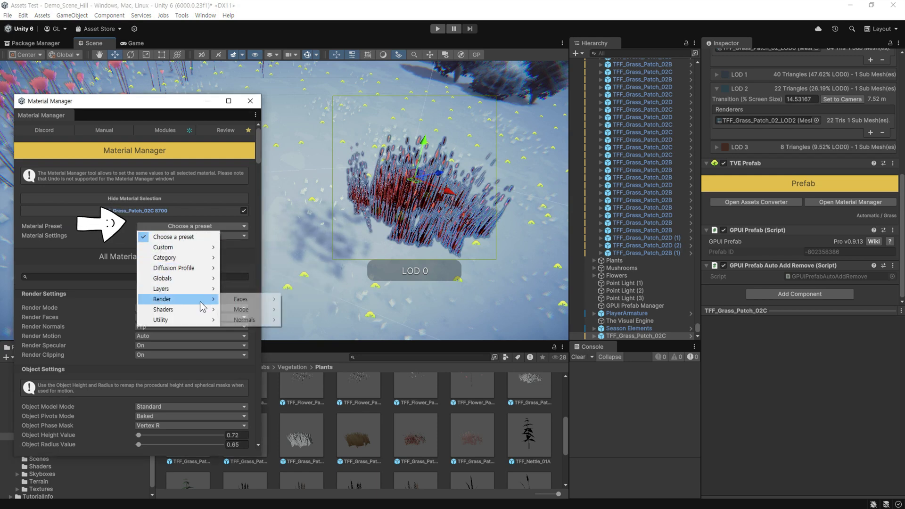
mouse_move(201, 309)
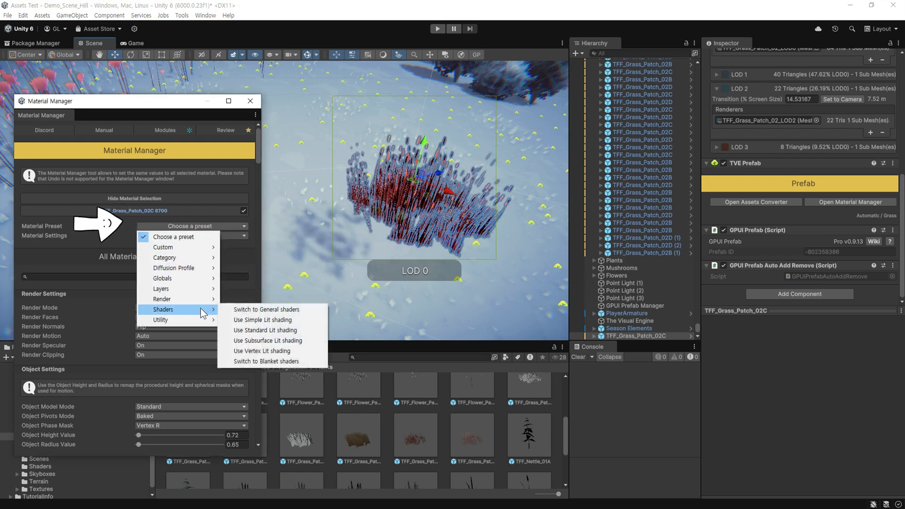
click(316, 363)
drag(259, 151, 262, 394)
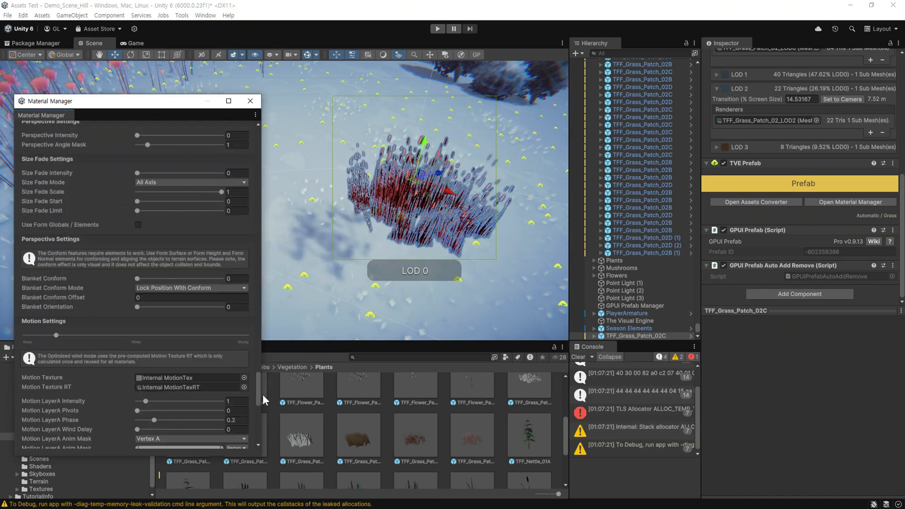
- Set Blanket Conform Mode to Lock Position With Conform and raise Blanket Conform and Orientation
click(160, 287)
click(177, 298)
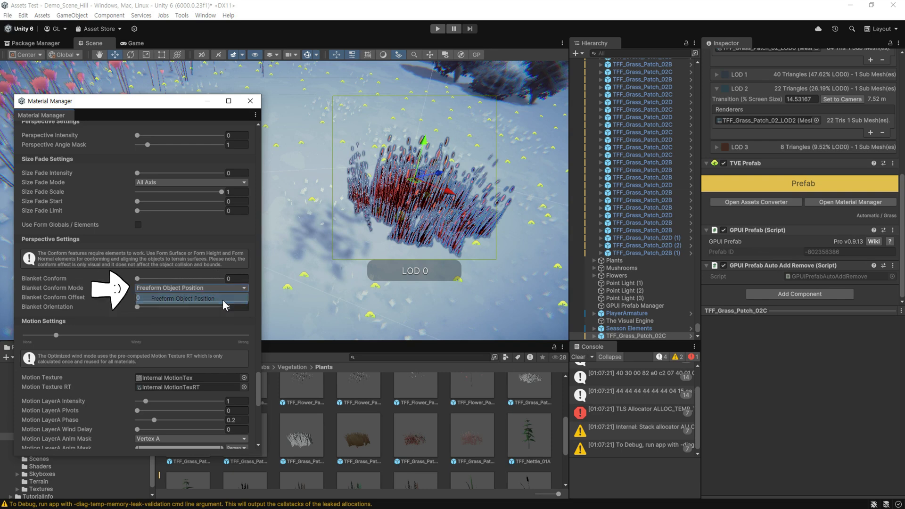
click(177, 288)
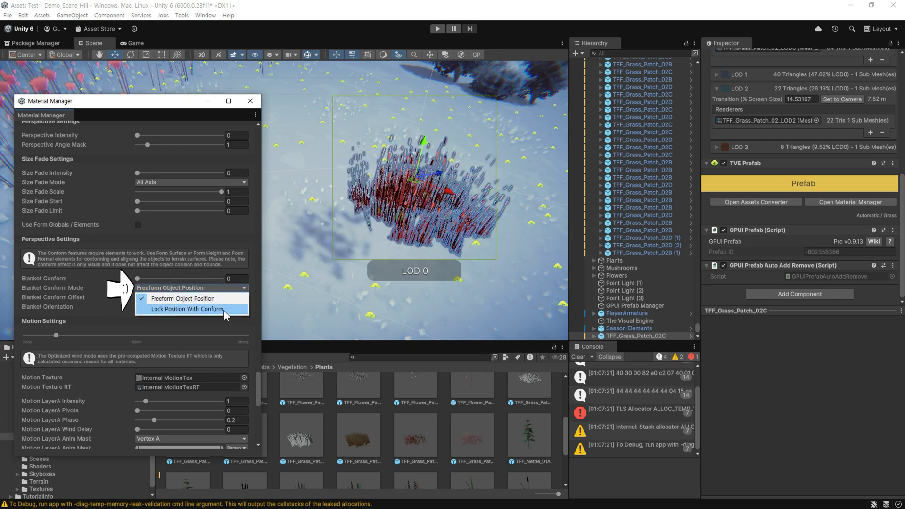
click(177, 304)
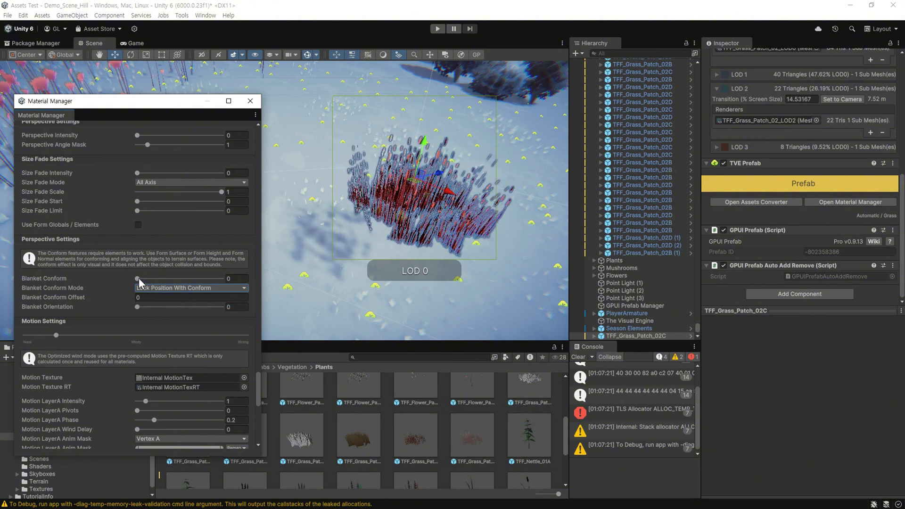
drag(138, 278, 244, 285)
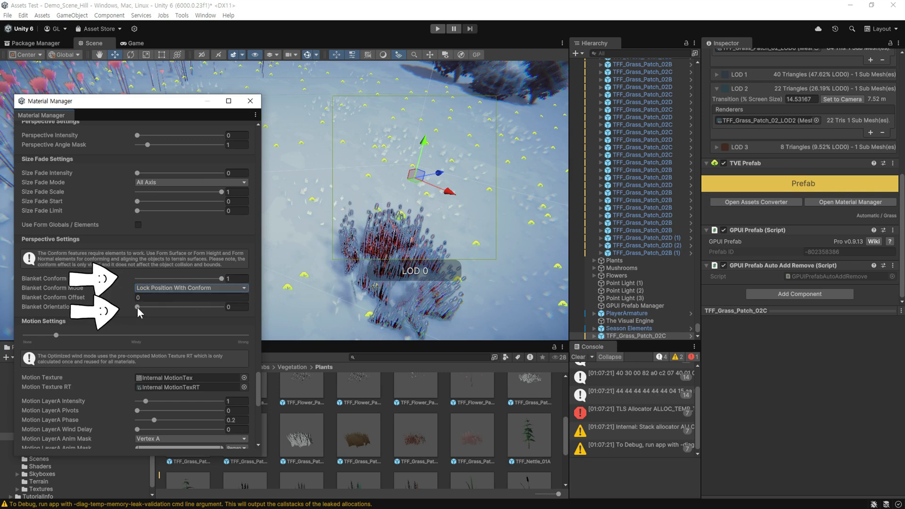
drag(137, 307, 241, 312)
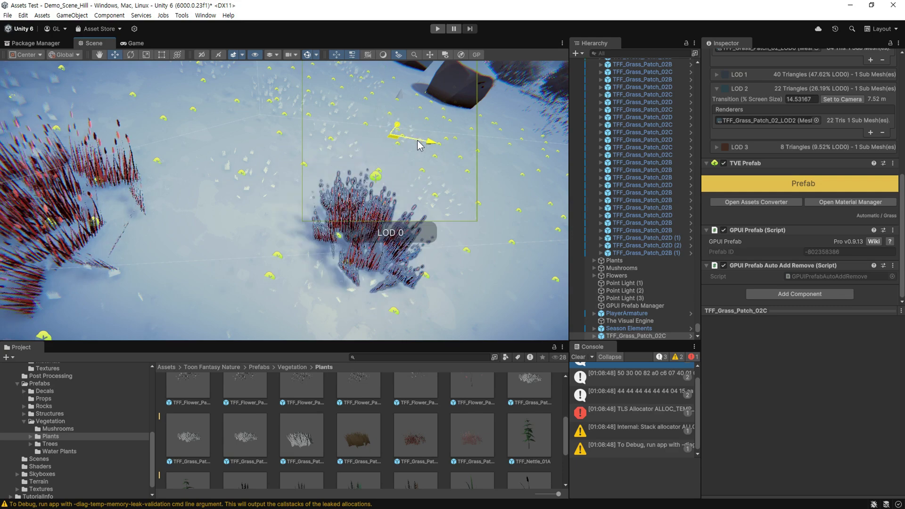
- Sculpt a mound in the terrain and move TFF_Grass_Patch_02C onto it
scroll(620, 257, up, 5)
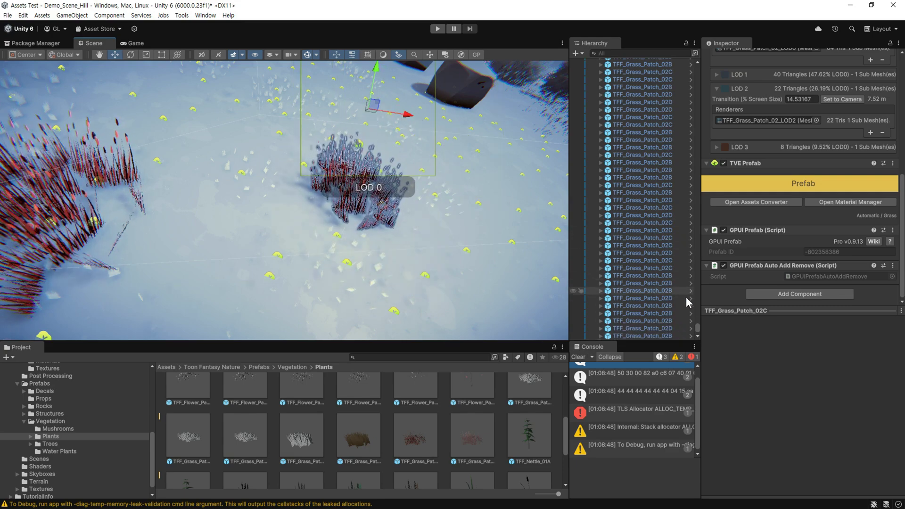
click(366, 221)
drag(366, 222, 365, 166)
click(660, 235)
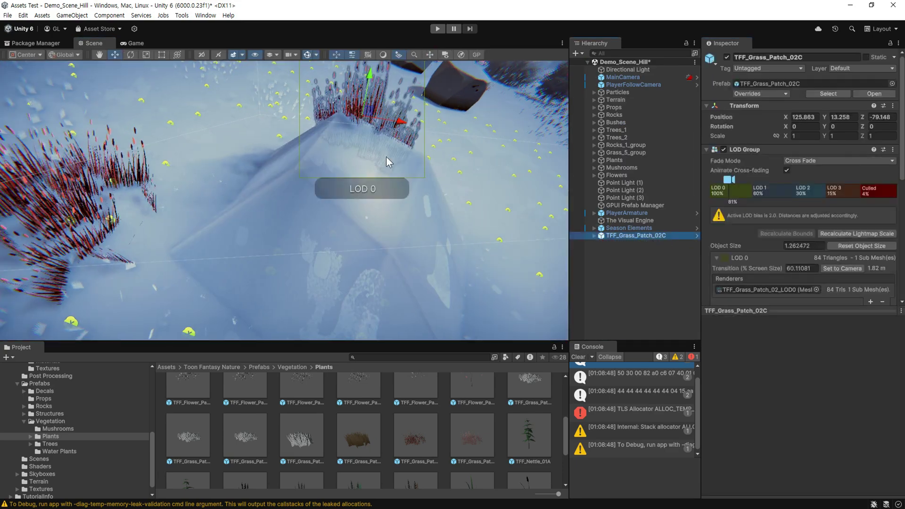
mouse_move(367, 134)
mouse_down()
mouse_move(453, 208)
mouse_move(228, 153)
mouse_move(469, 203)
mouse_move(307, 132)
mouse_up()
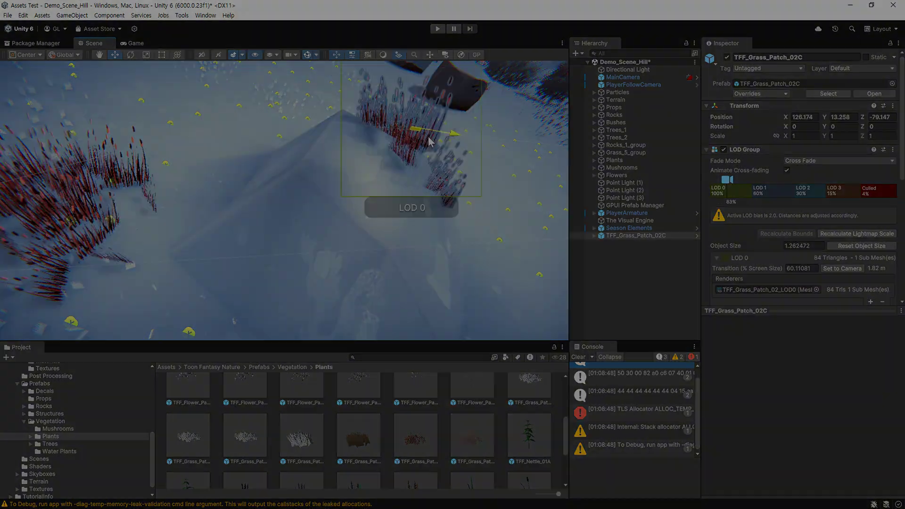
- Move the medium rock TFF_Rock_Medium_05A left across the terrain
click(408, 153)
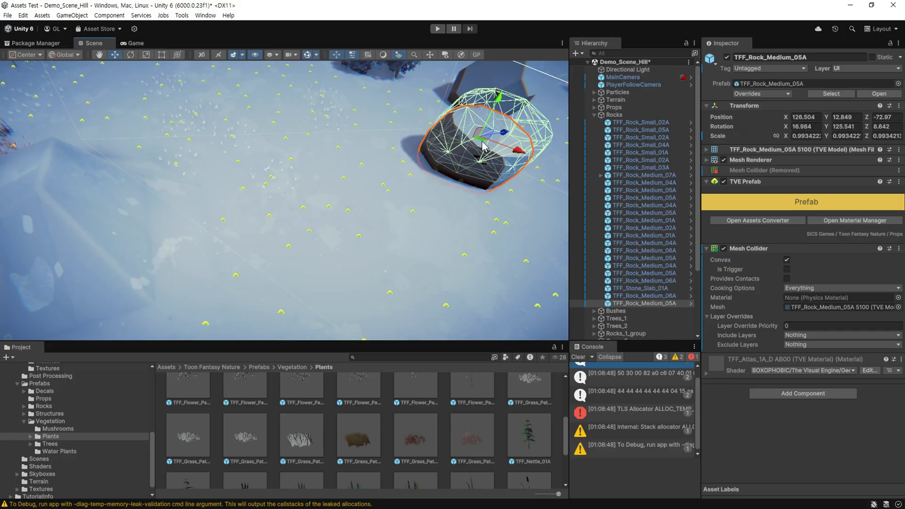
drag(408, 152, 87, 195)
mouse_move(295, 212)
middle_down()
mouse_move(508, 198)
mouse_move(456, 176)
middle_up()
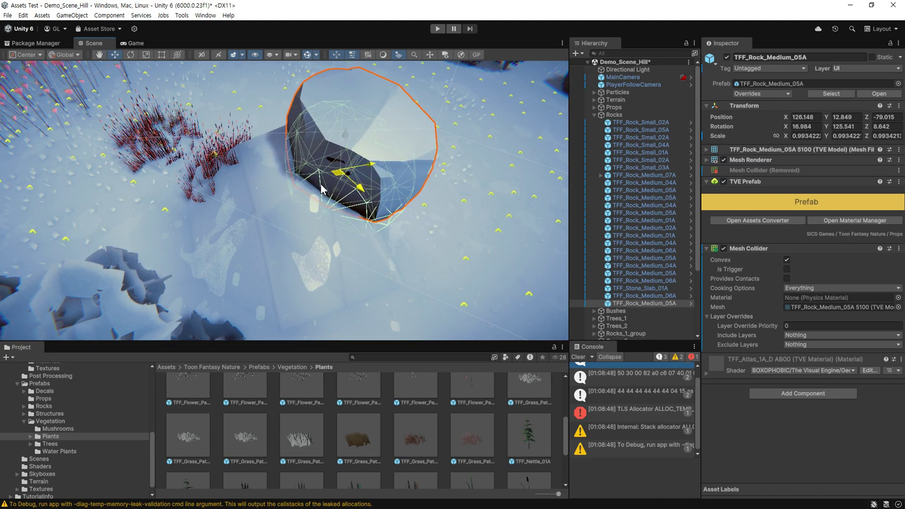
mouse_move(320, 198)
mouse_down()
mouse_move(281, 203)
mouse_move(327, 155)
mouse_up()
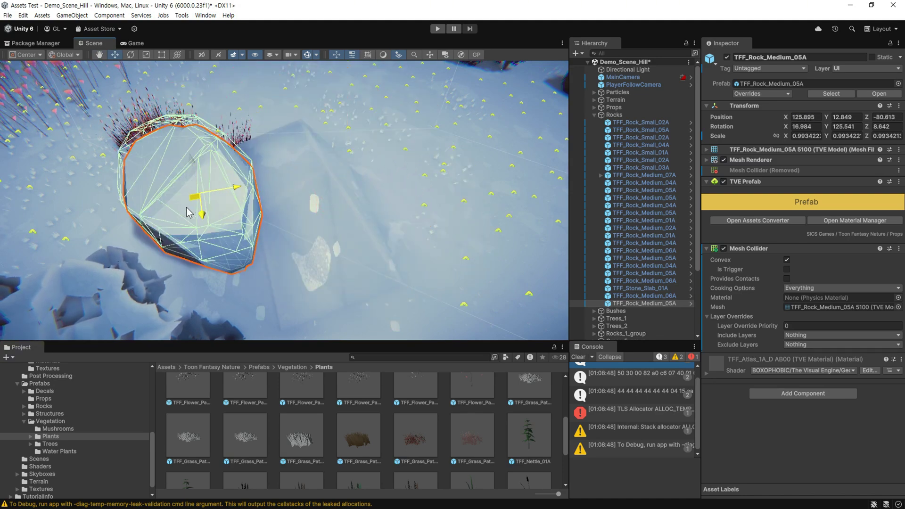
drag(326, 154, 193, 193)
- Replace the rock's Mesh Collider with a Box Collider, then lower Motion Control to 0.591 in play
key(f)
click(773, 283)
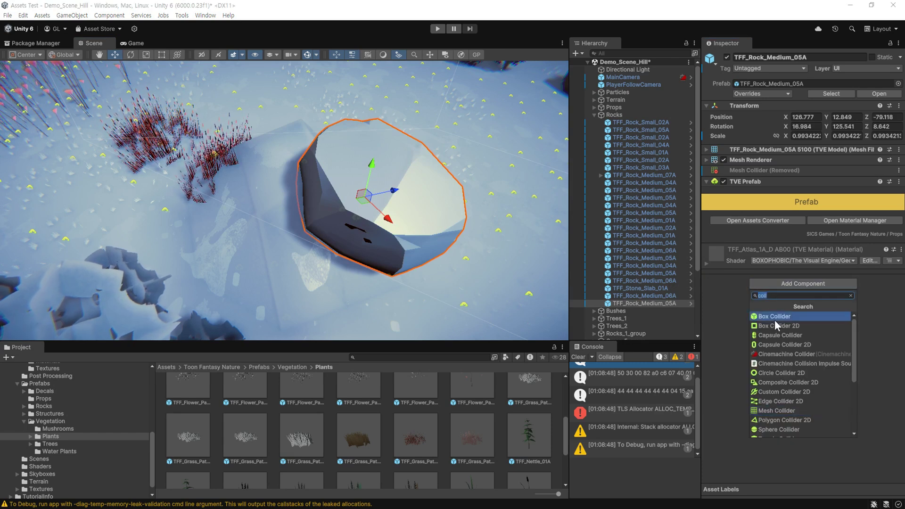
click(711, 280)
middle_drag(396, 217, 419, 214)
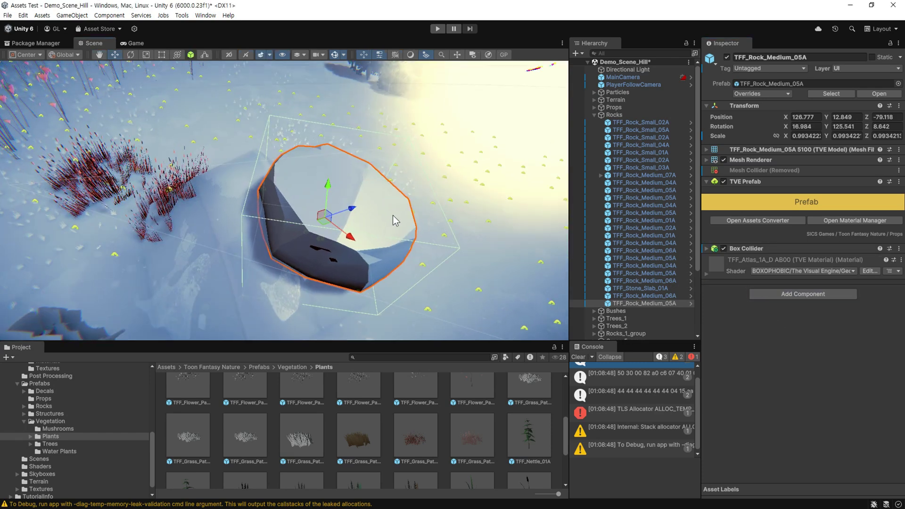
drag(343, 216, 347, 218)
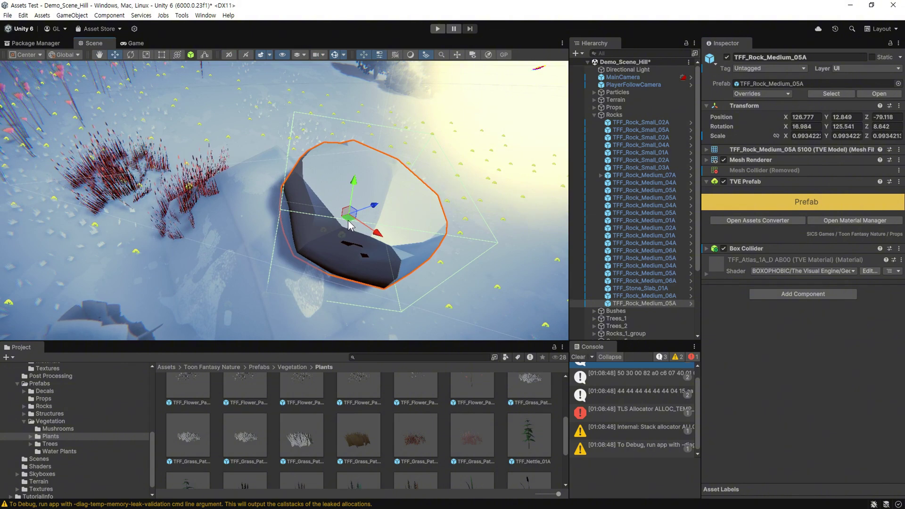
key(f)
drag(285, 217, 248, 217)
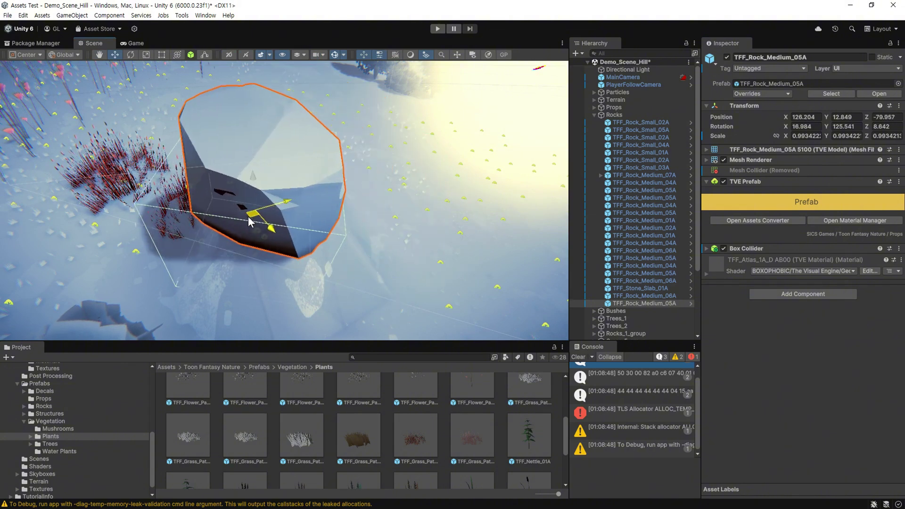
click(706, 249)
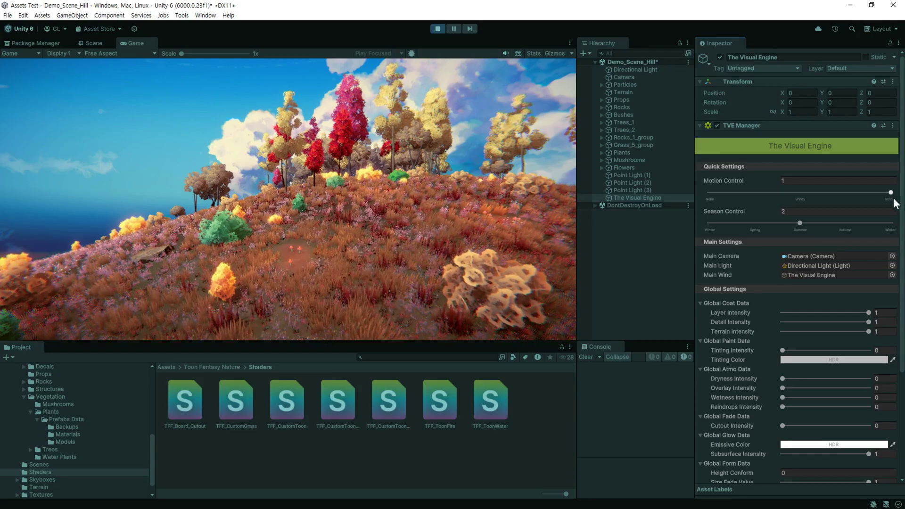
mouse_move(893, 194)
mouse_down()
mouse_move(723, 197)
mouse_move(894, 197)
mouse_up()
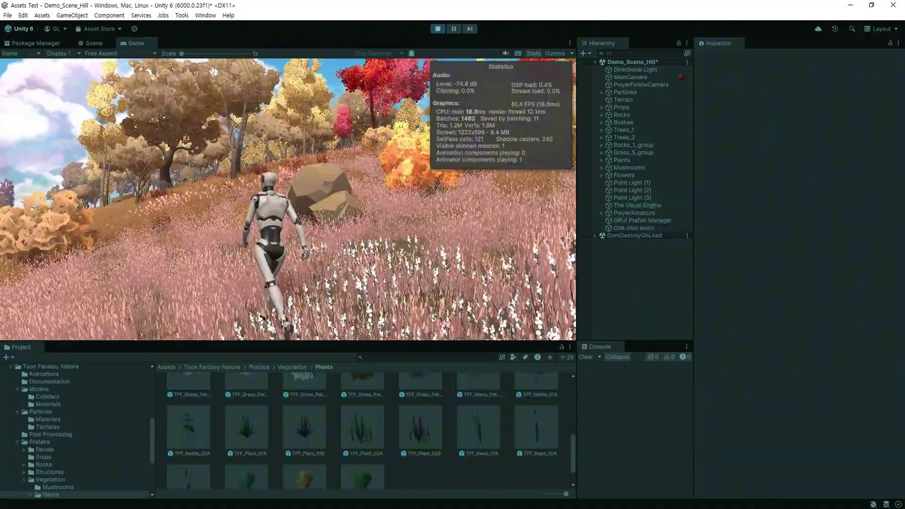